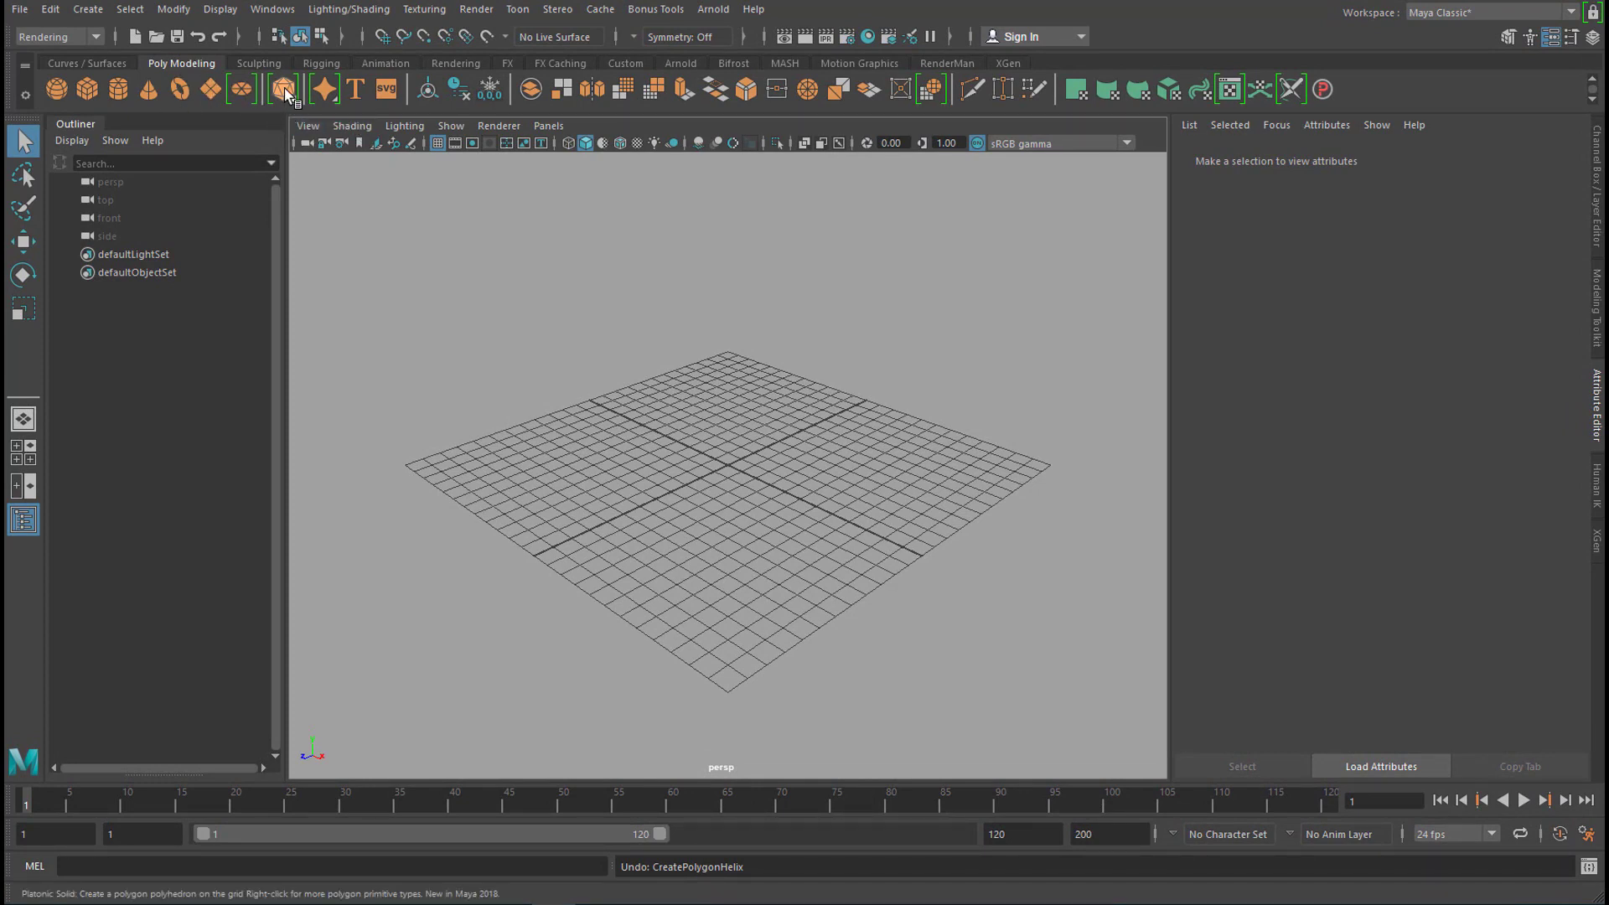
# - Create a polygon helix and shape it to Coils 2.008, Width 5.164 and Radius 1.040
pyautogui.rightClick(285, 93)
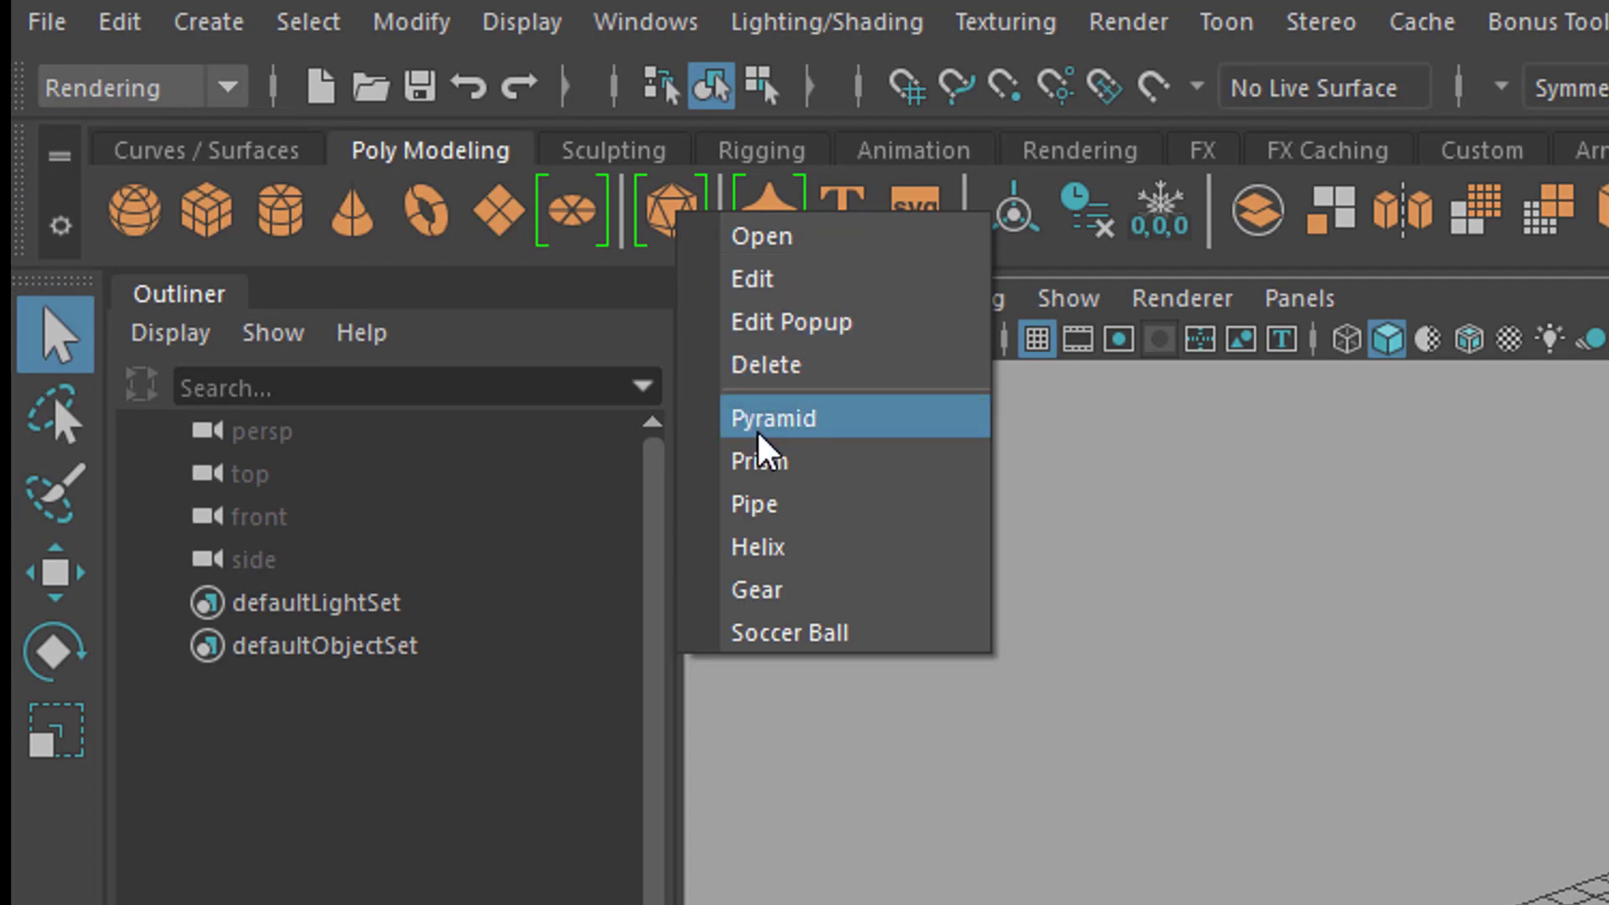
pyautogui.click(789, 547)
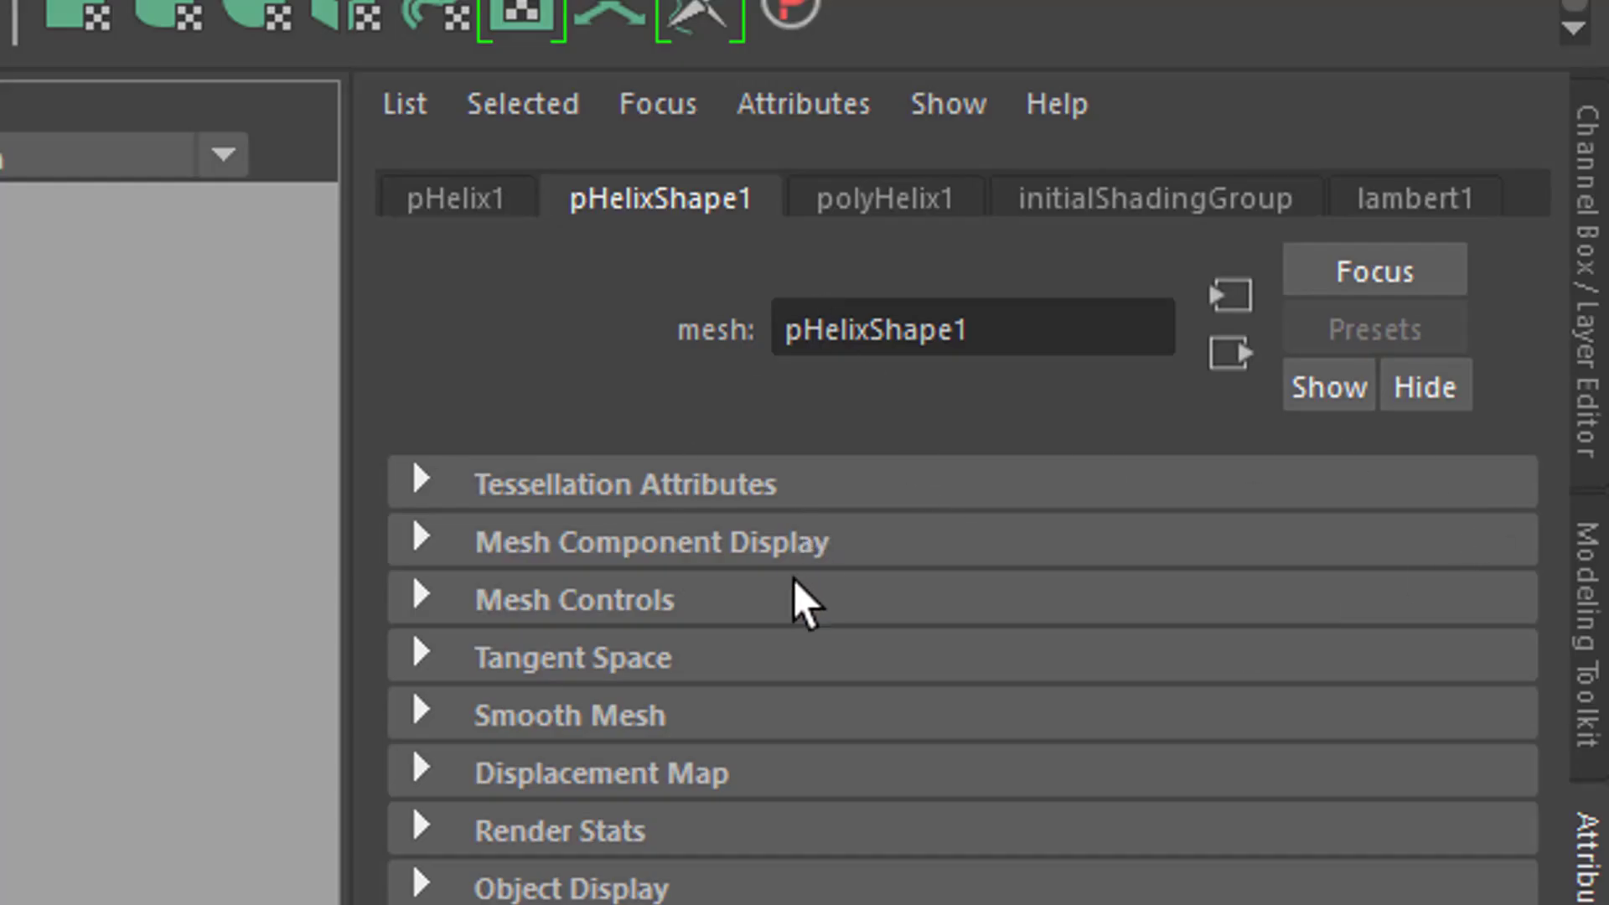
pyautogui.click(926, 199)
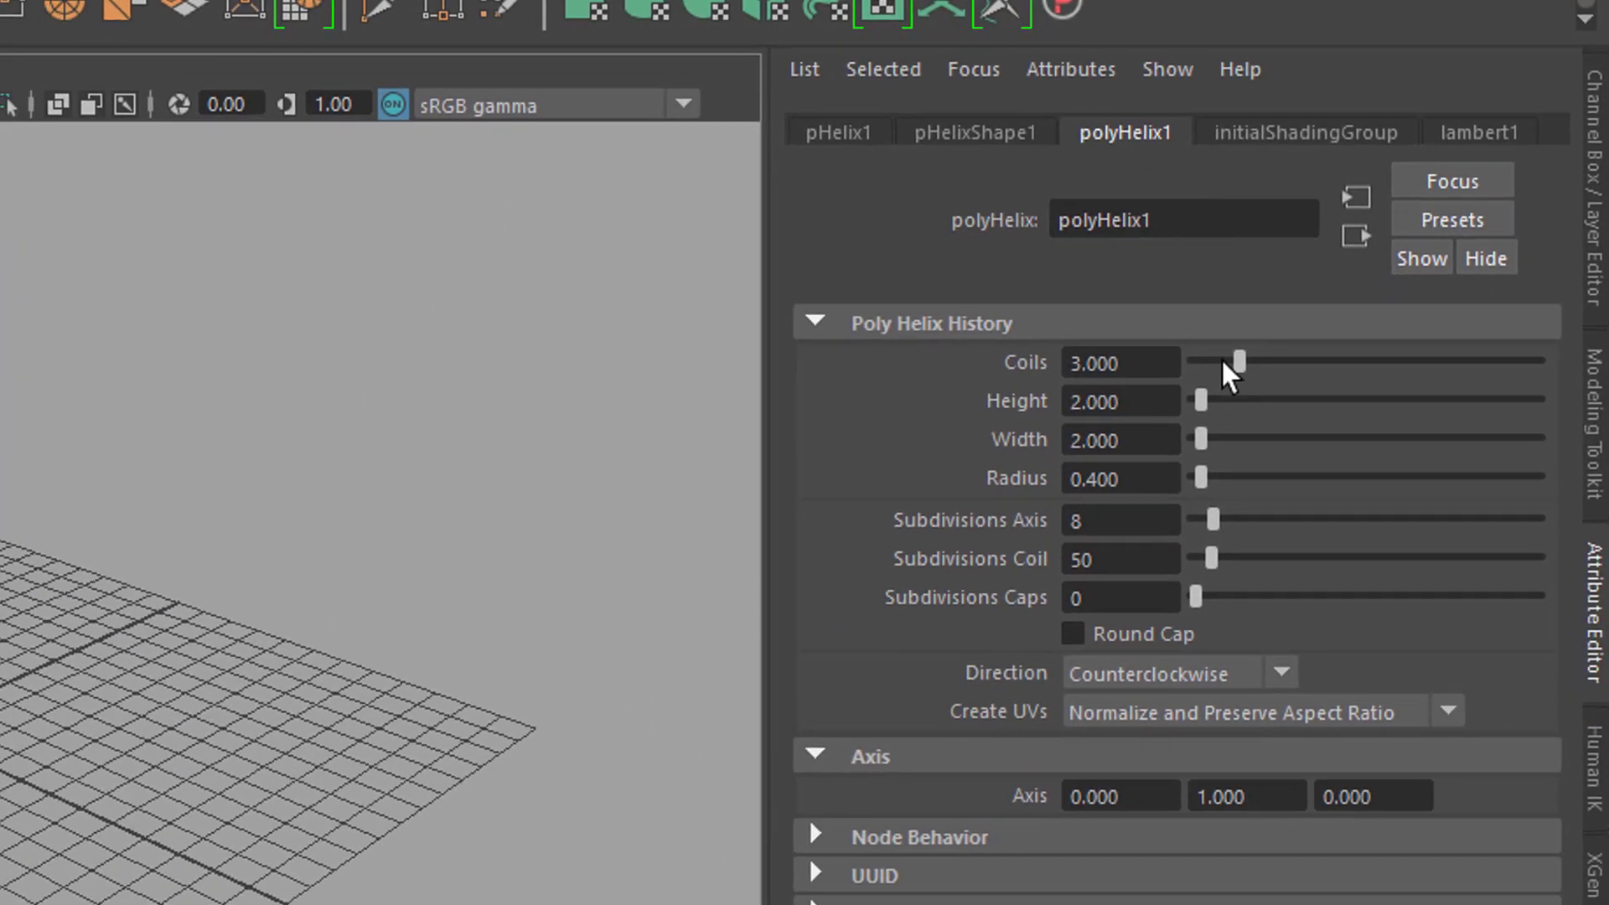
pyautogui.moveTo(1137, 462); pyautogui.dragTo(1165, 457)
pyautogui.moveTo(1312, 308); pyautogui.dragTo(1294, 311)
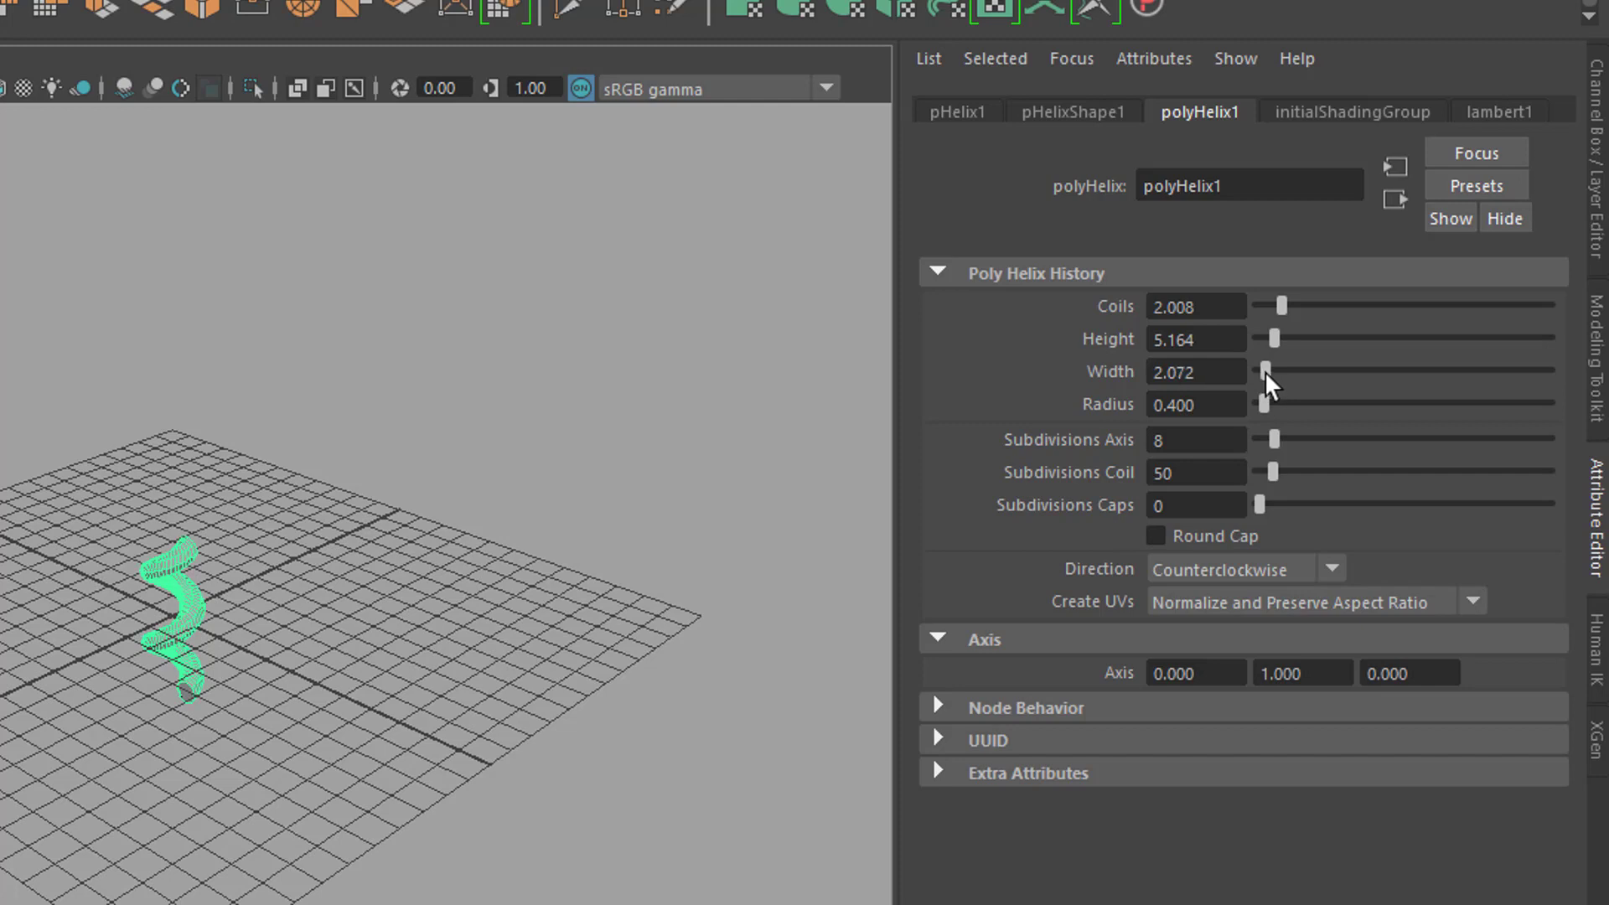
pyautogui.moveTo(1267, 374); pyautogui.dragTo(1273, 403)
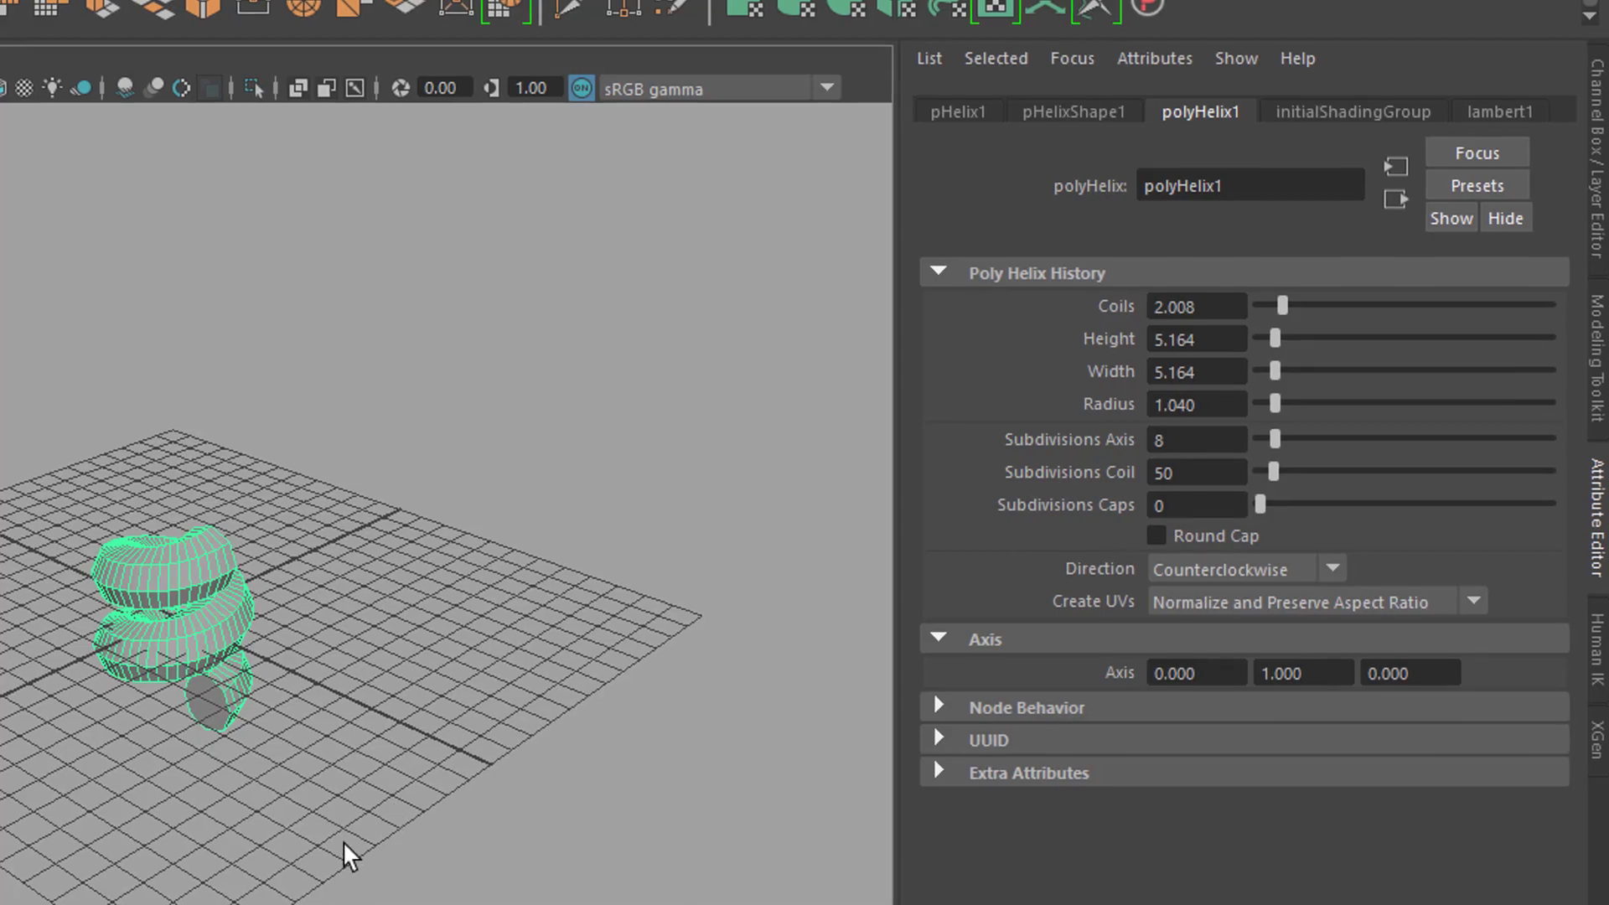
# - Dolly and orbit the camera in, around and back out of the helix to inspect its coil shape
pyautogui.keyDown('alt'); pyautogui.moveTo(172, 796); pyautogui.dragTo(436, 881, button='right'); pyautogui.keyUp('alt')
pyautogui.keyDown('alt'); pyautogui.moveTo(507, 864); pyautogui.dragTo(518, 818); pyautogui.keyUp('alt')
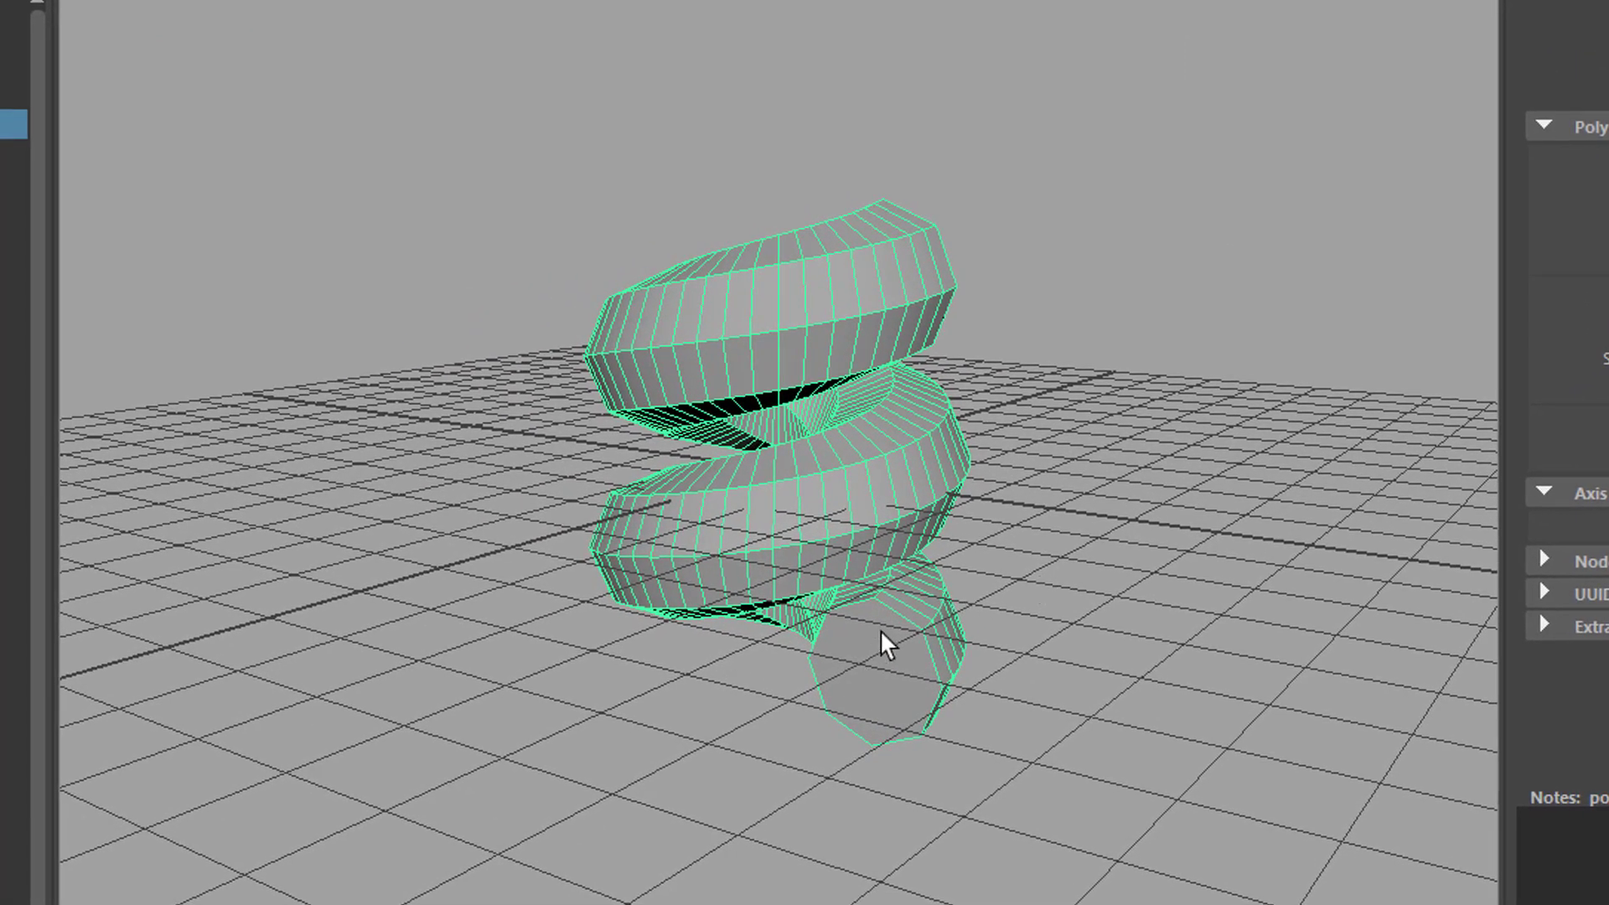
pyautogui.keyDown('alt'); pyautogui.moveTo(670, 544); pyautogui.dragTo(1304, 622, button='right'); pyautogui.keyUp('alt')
pyautogui.keyDown('alt'); pyautogui.moveTo(671, 646); pyautogui.dragTo(1015, 684, button='right'); pyautogui.keyUp('alt')
pyautogui.keyDown('alt'); pyautogui.moveTo(1015, 684); pyautogui.dragTo(803, 704); pyautogui.keyUp('alt')
pyautogui.keyDown('alt'); pyautogui.moveTo(1039, 674); pyautogui.dragTo(1111, 630); pyautogui.keyUp('alt')
pyautogui.keyDown('alt'); pyautogui.moveTo(1110, 631); pyautogui.dragTo(1052, 624, button='right'); pyautogui.keyUp('alt')
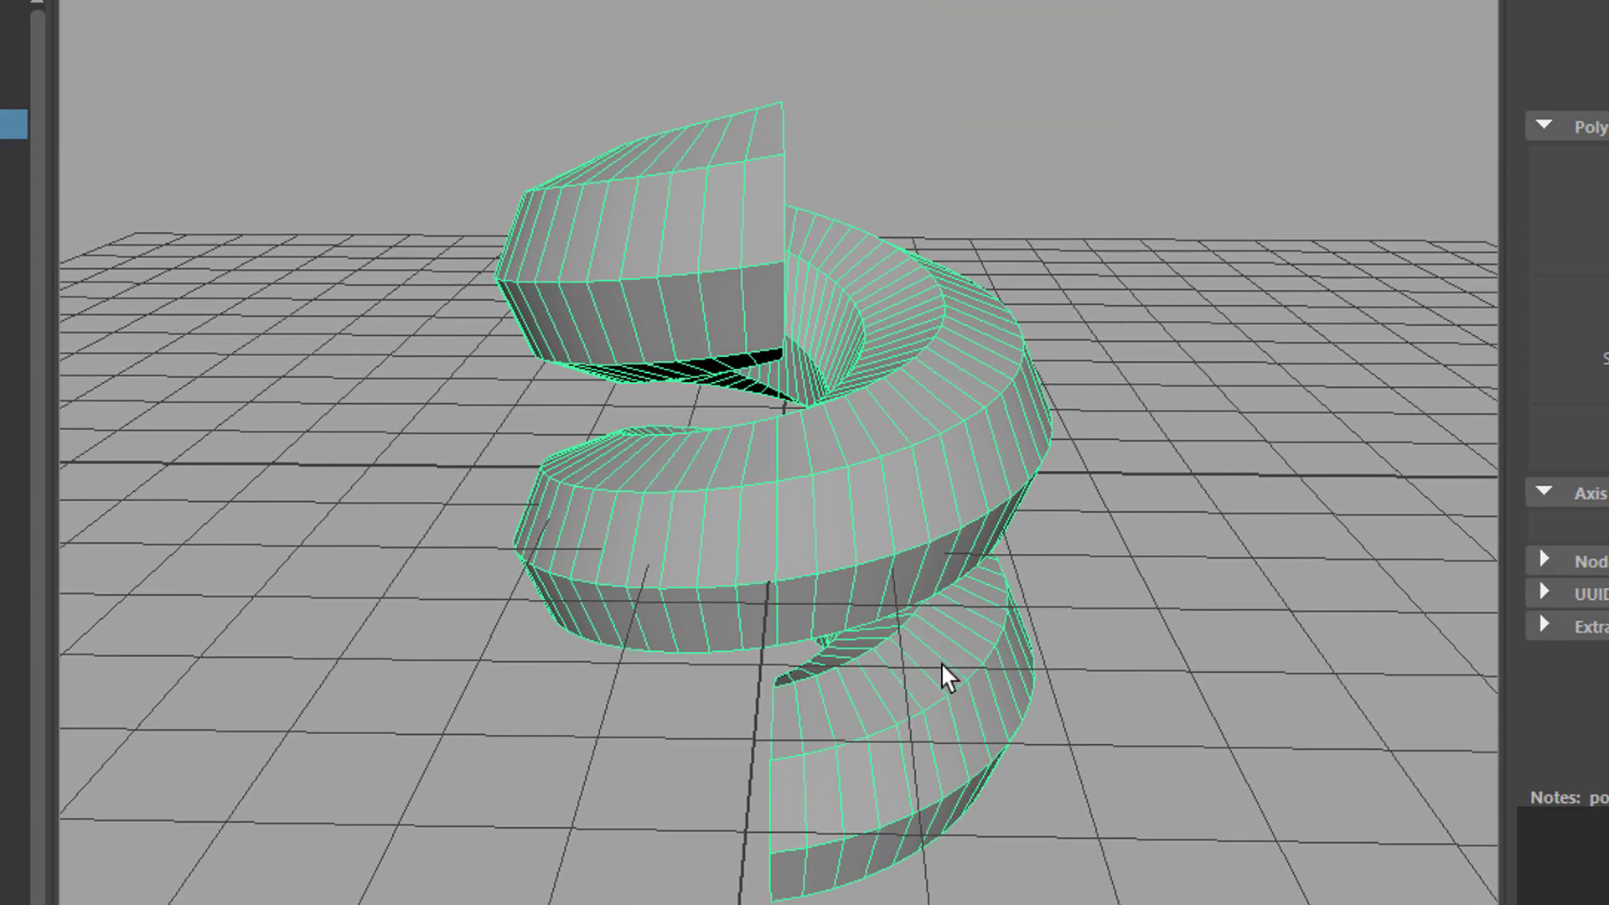
pyautogui.keyDown('alt'); pyautogui.moveTo(944, 676); pyautogui.dragTo(985, 655); pyautogui.keyUp('alt')
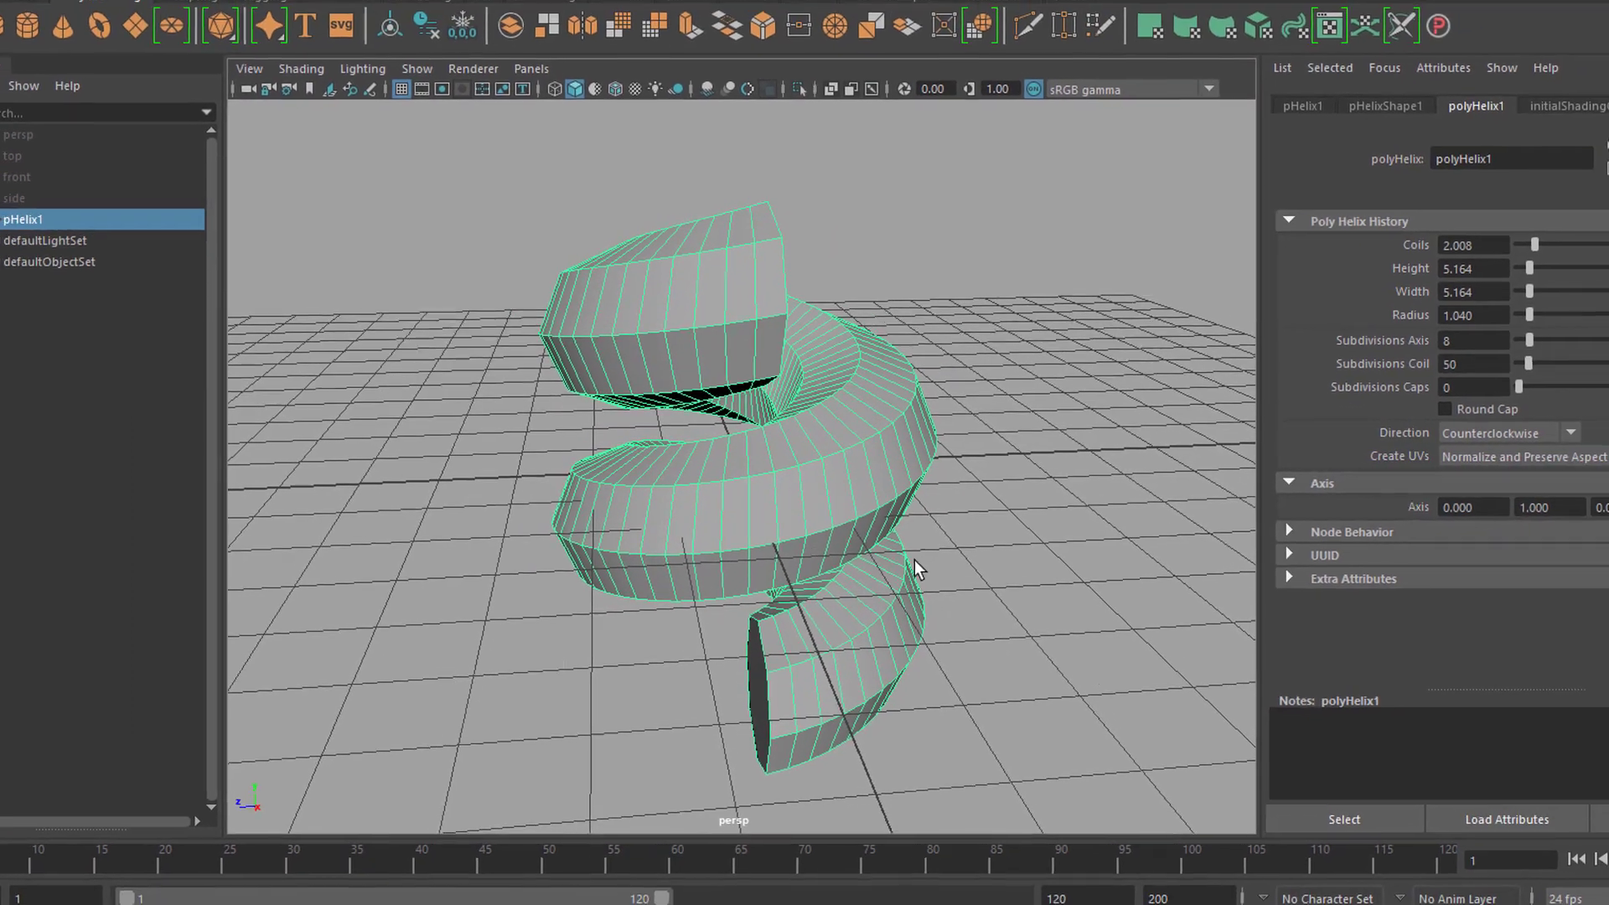
# - Add an Arnold SkyDome light to the scene
pyautogui.click(729, 0)
pyautogui.moveTo(734, 85)
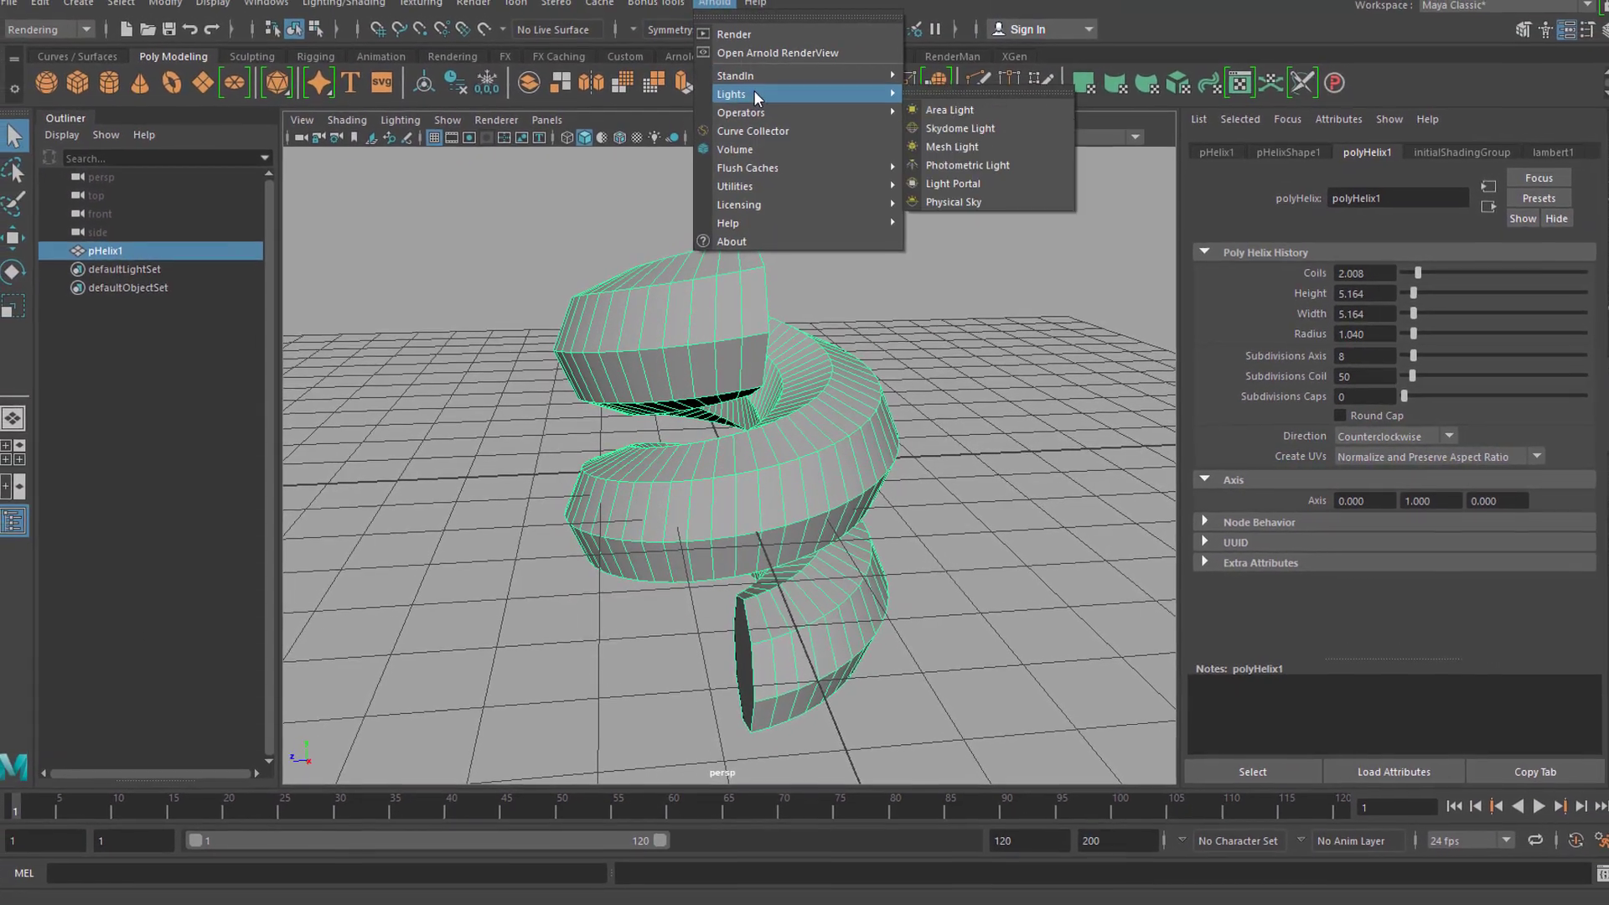
pyautogui.click(951, 122)
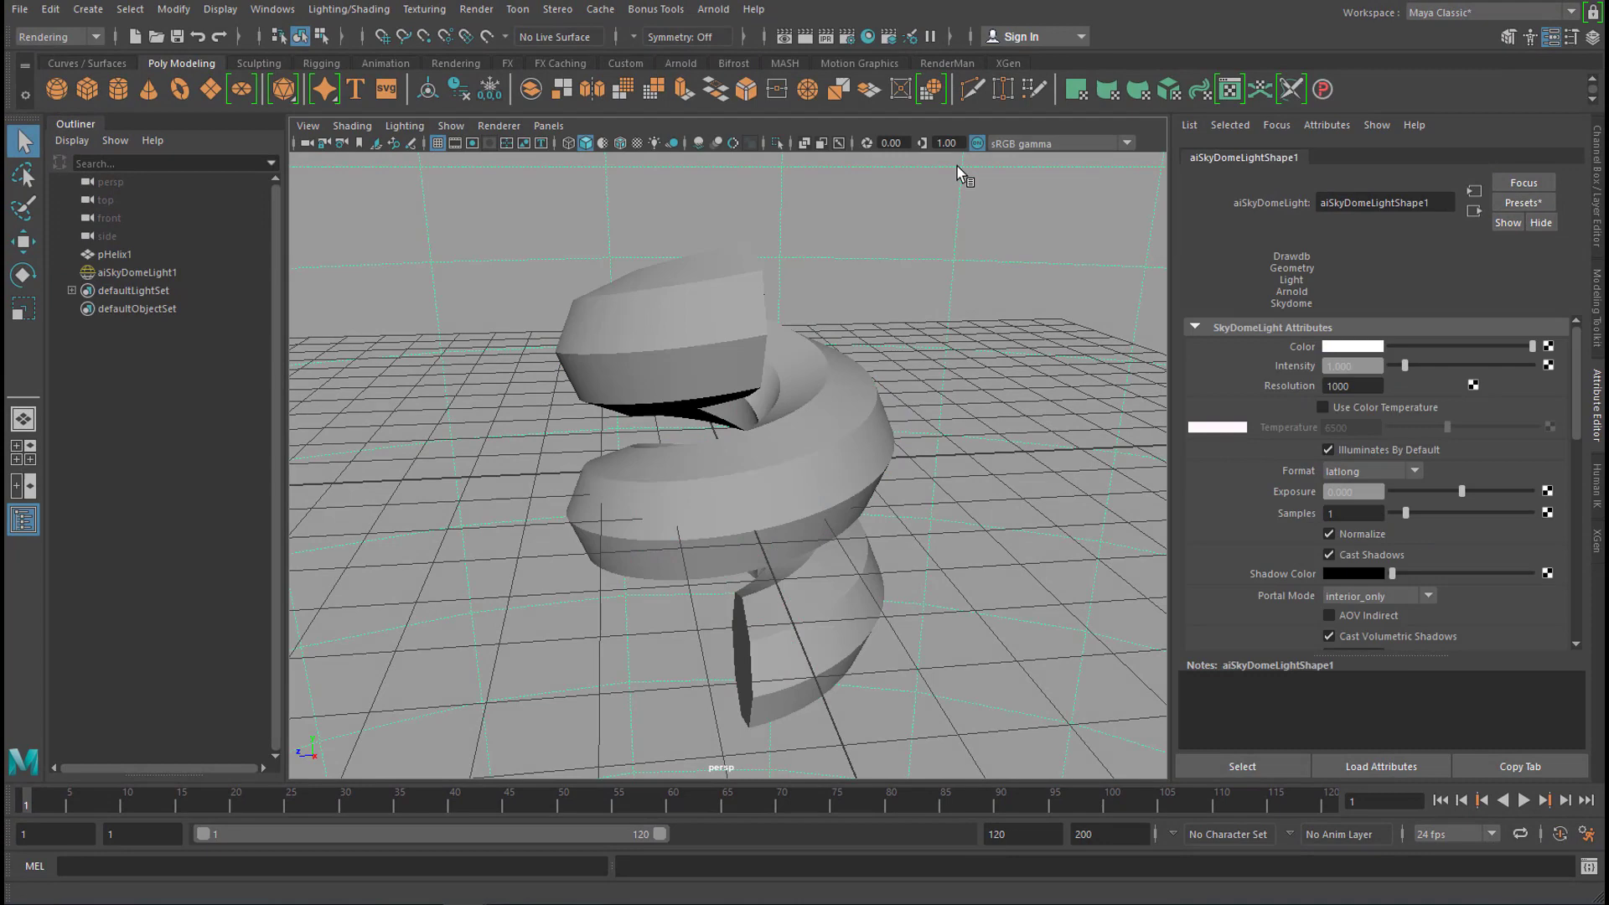
# - Preview an Arnold render of the helix in RenderView, then close it
pyautogui.click(712, 9)
pyautogui.click(737, 30)
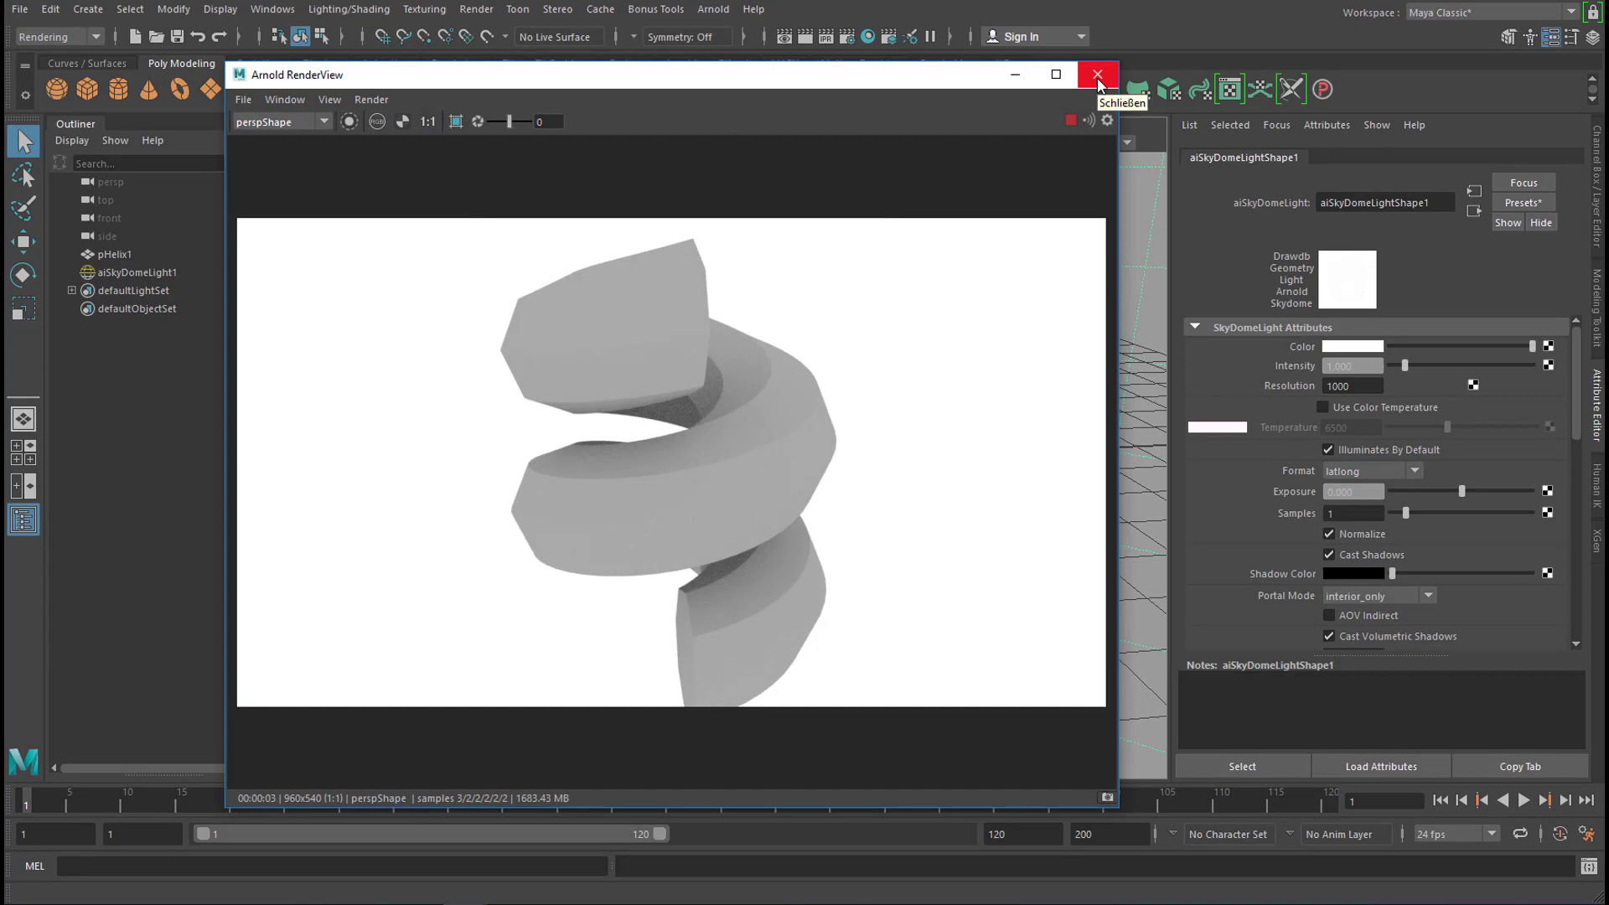
pyautogui.click(1098, 75)
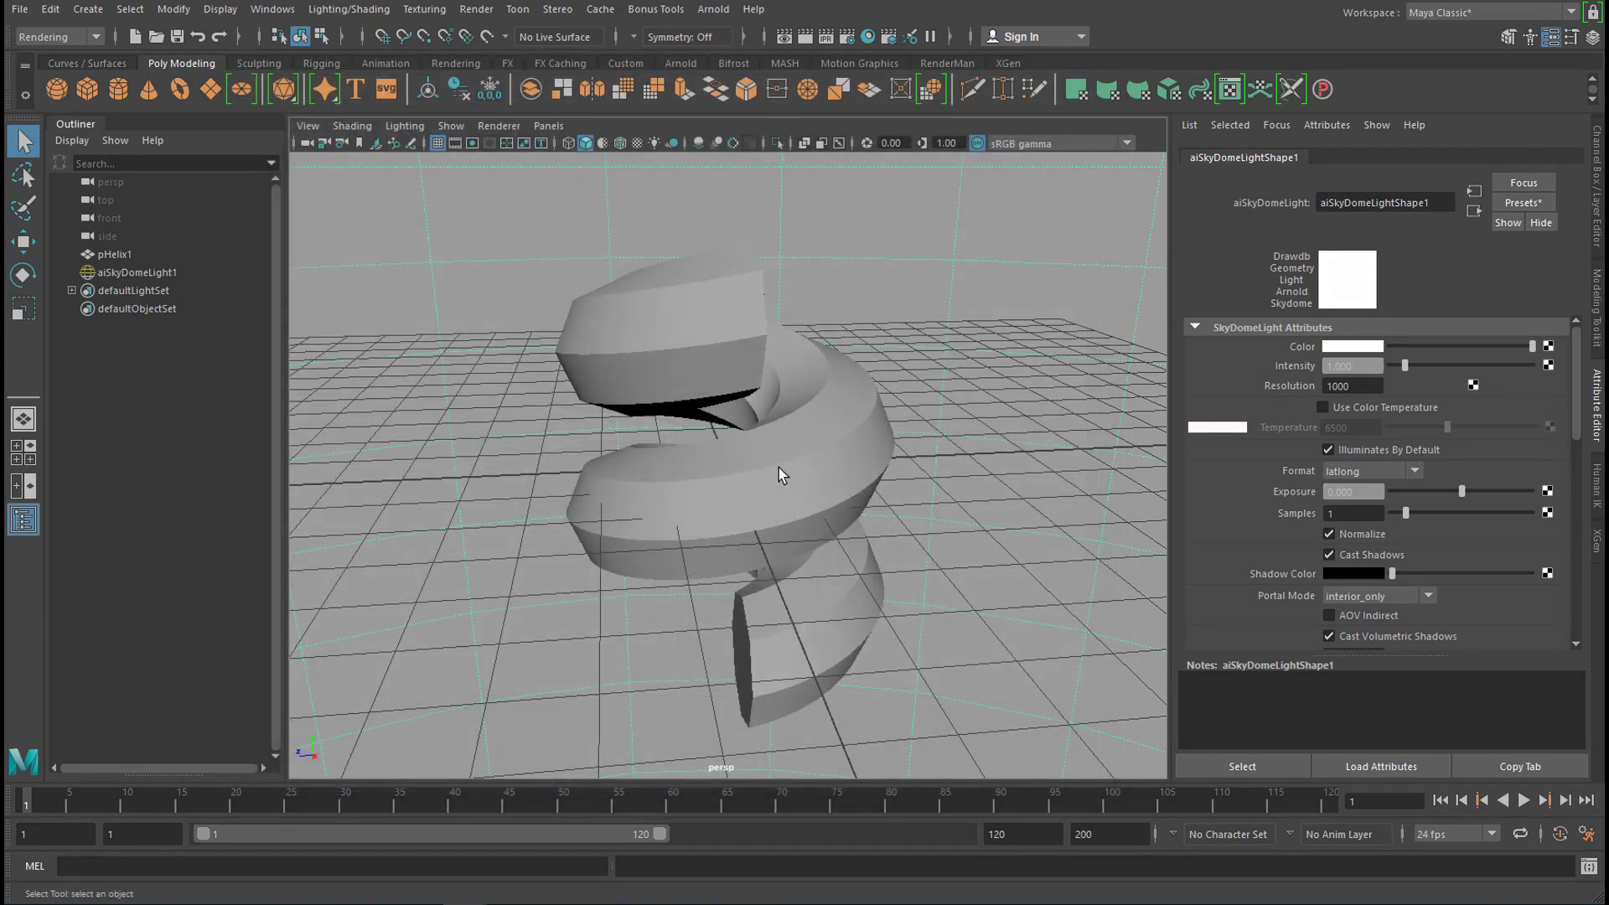
# - Hide lights in the viewport display and select the helix
pyautogui.click(451, 127)
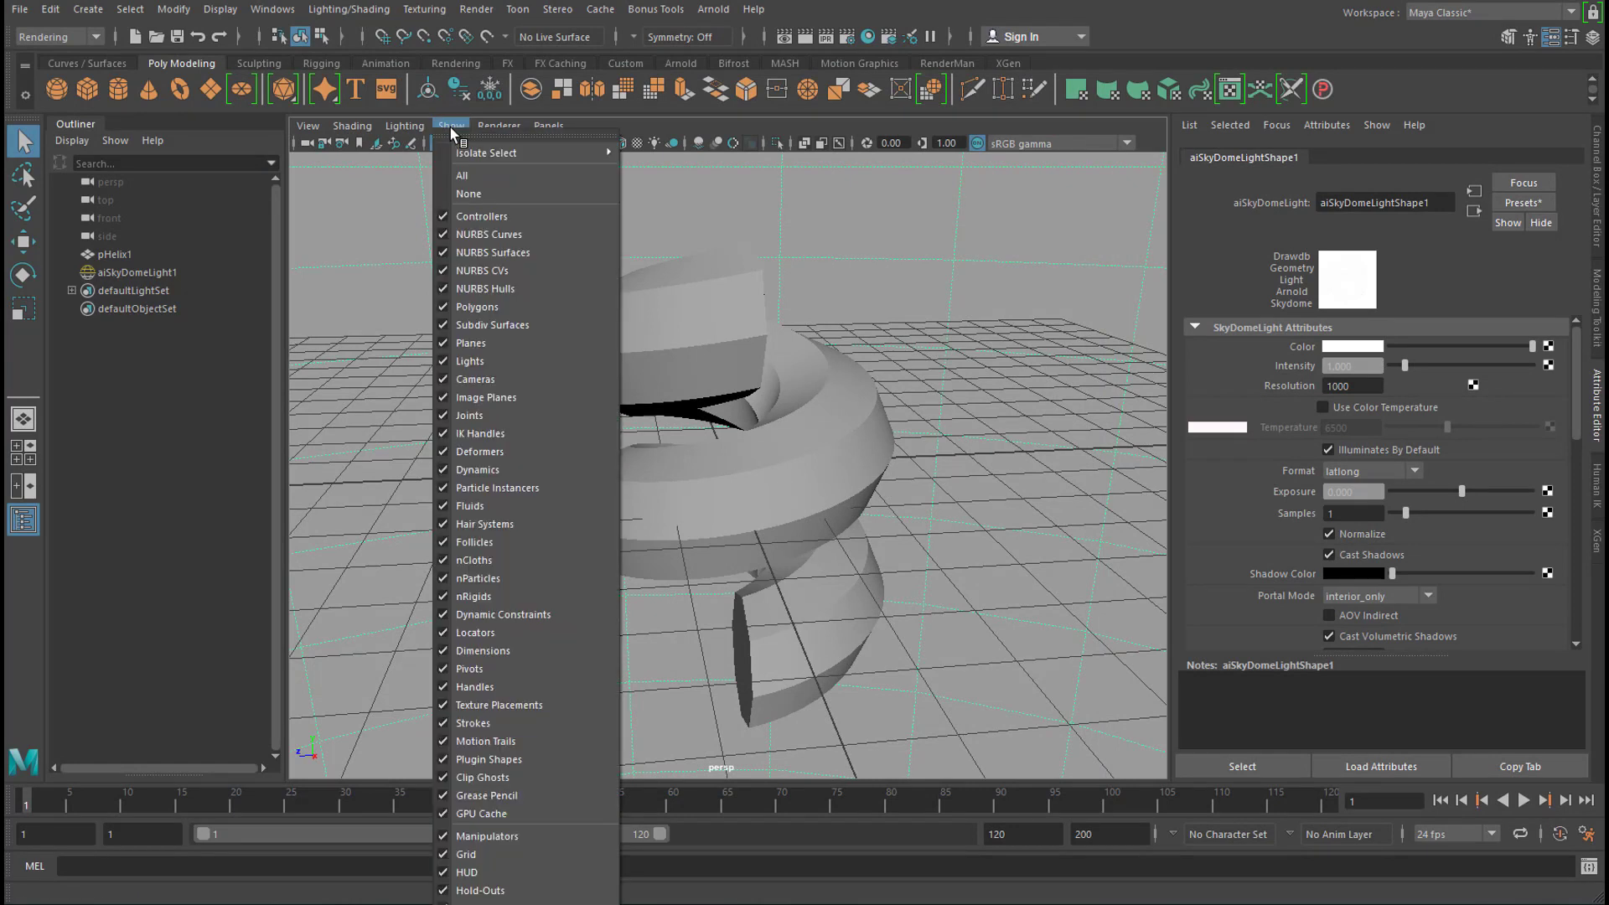
pyautogui.click(500, 368)
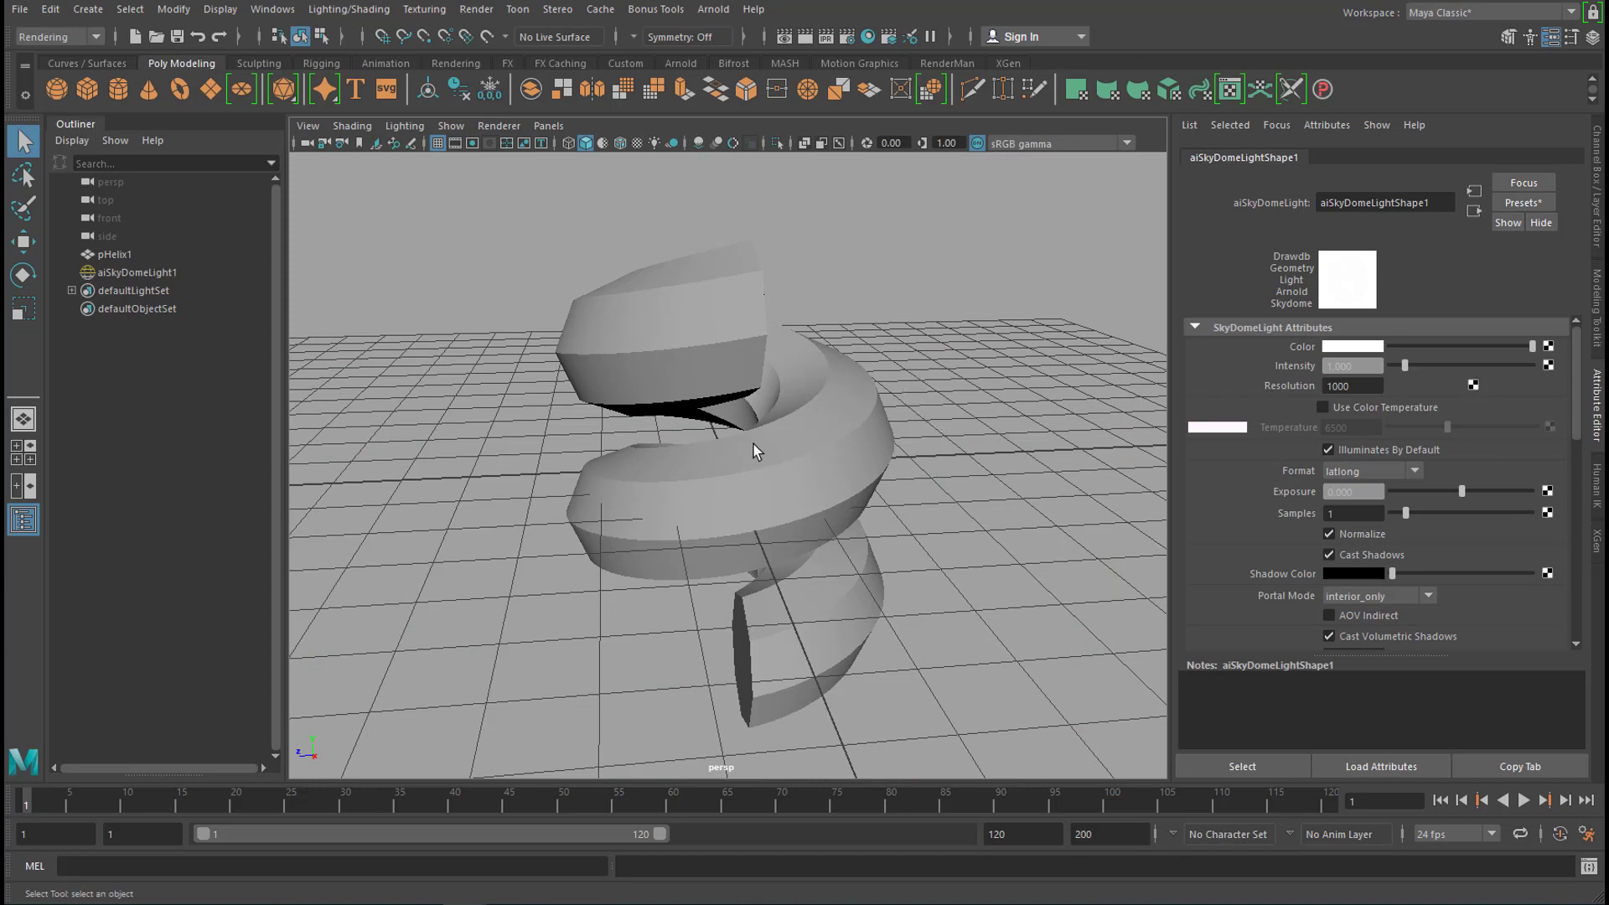
pyautogui.click(803, 479)
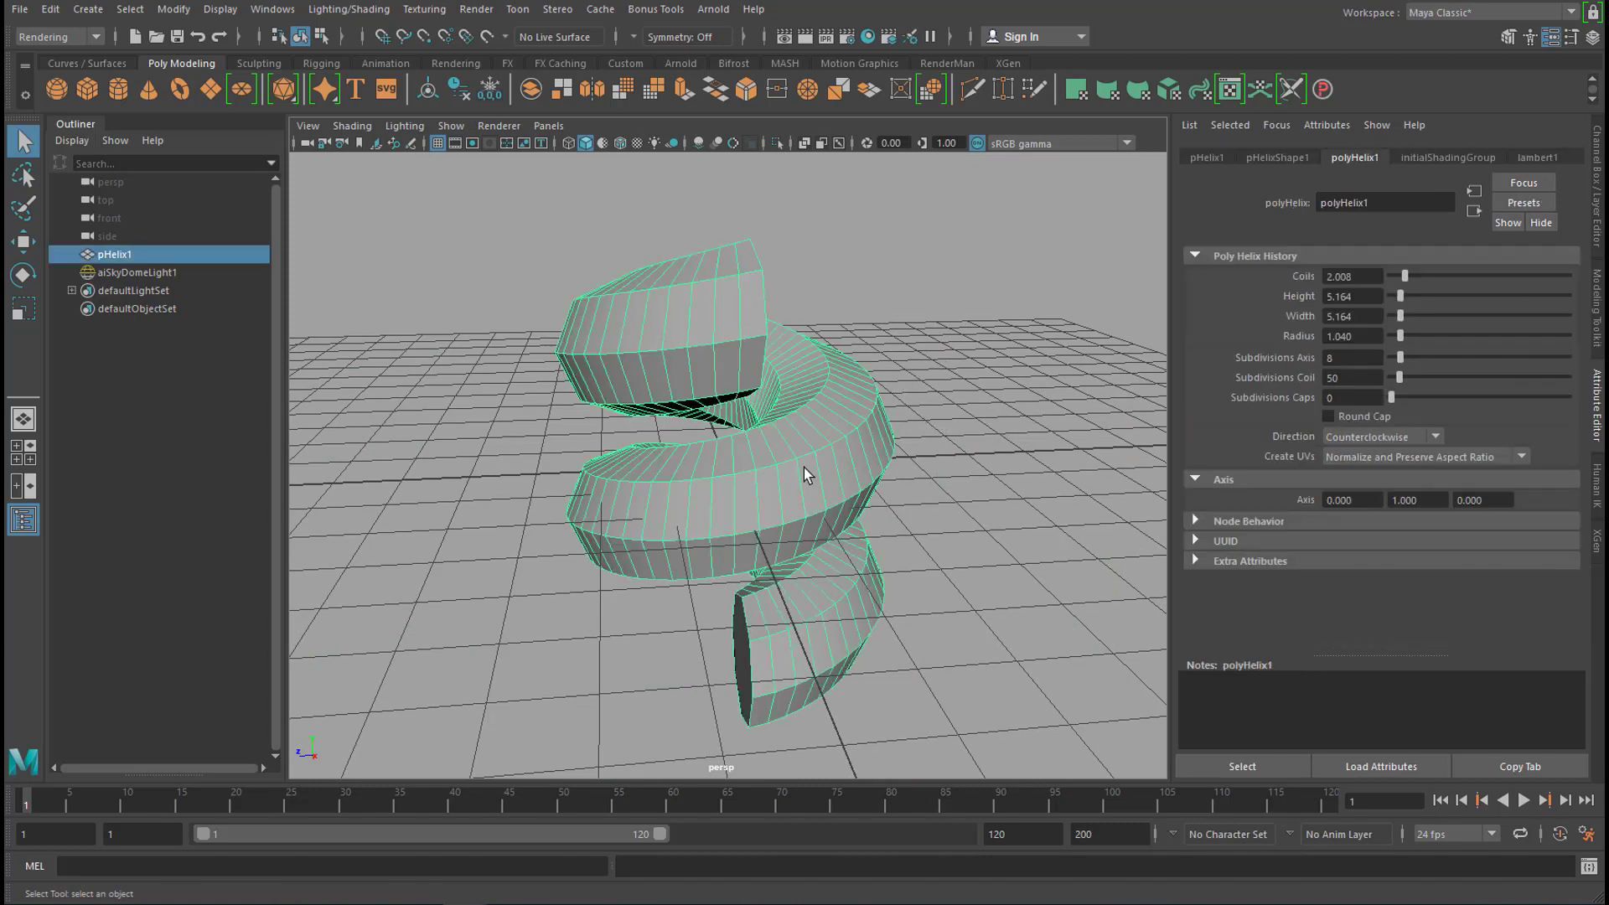
# - Assign a new Lambert material (lambert2) to the helix
pyautogui.rightClick(801, 377)
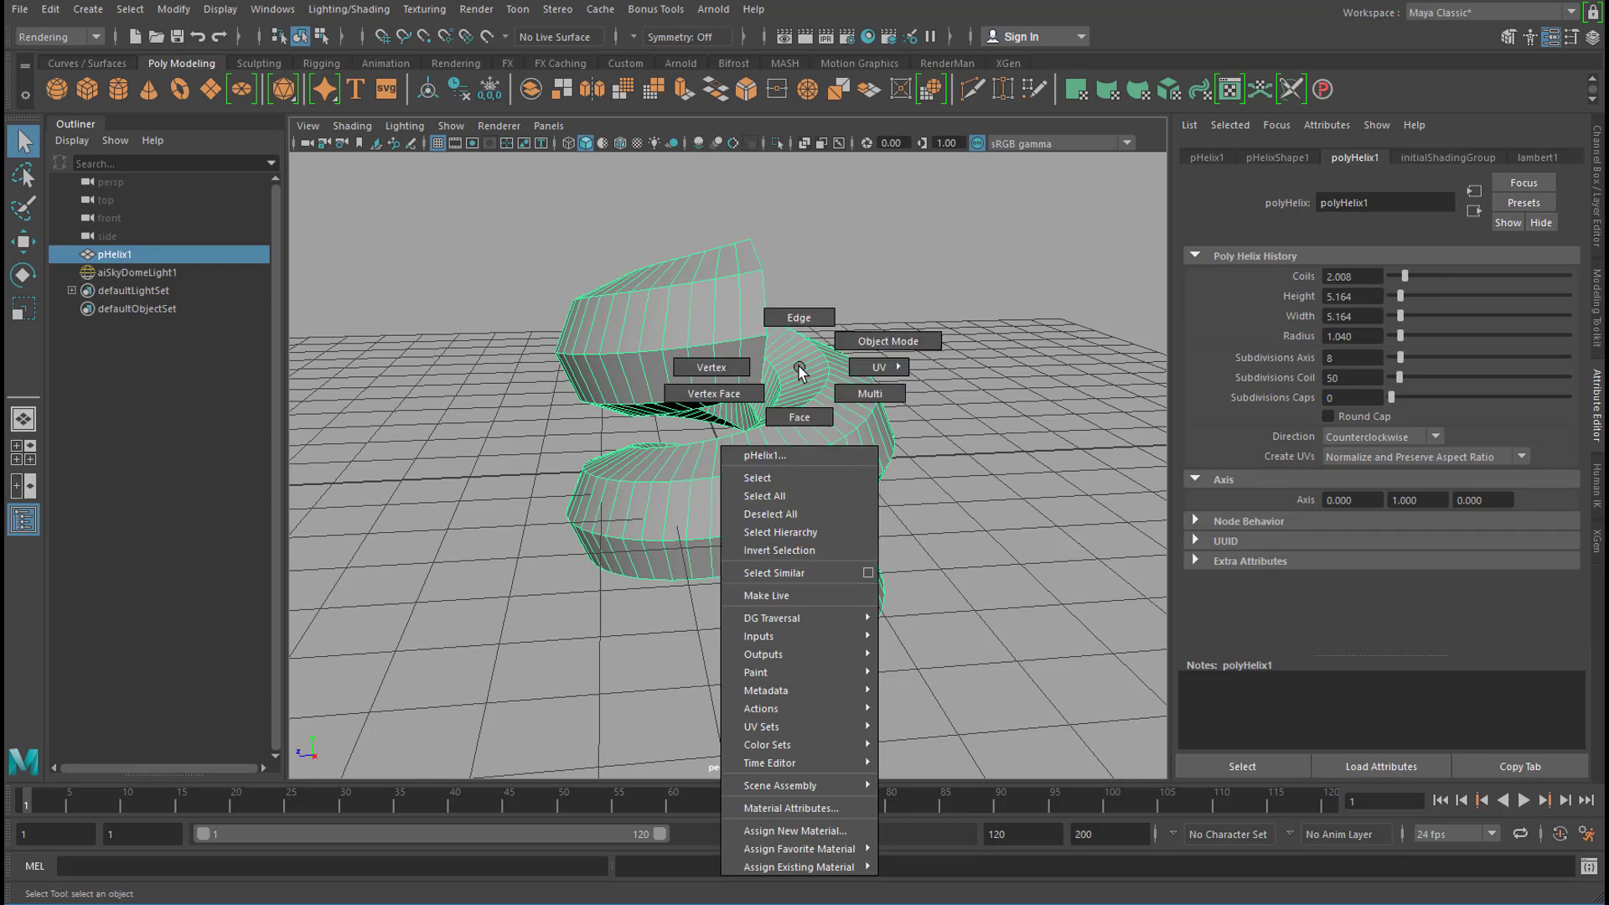
pyautogui.click(815, 831)
pyautogui.click(384, 391)
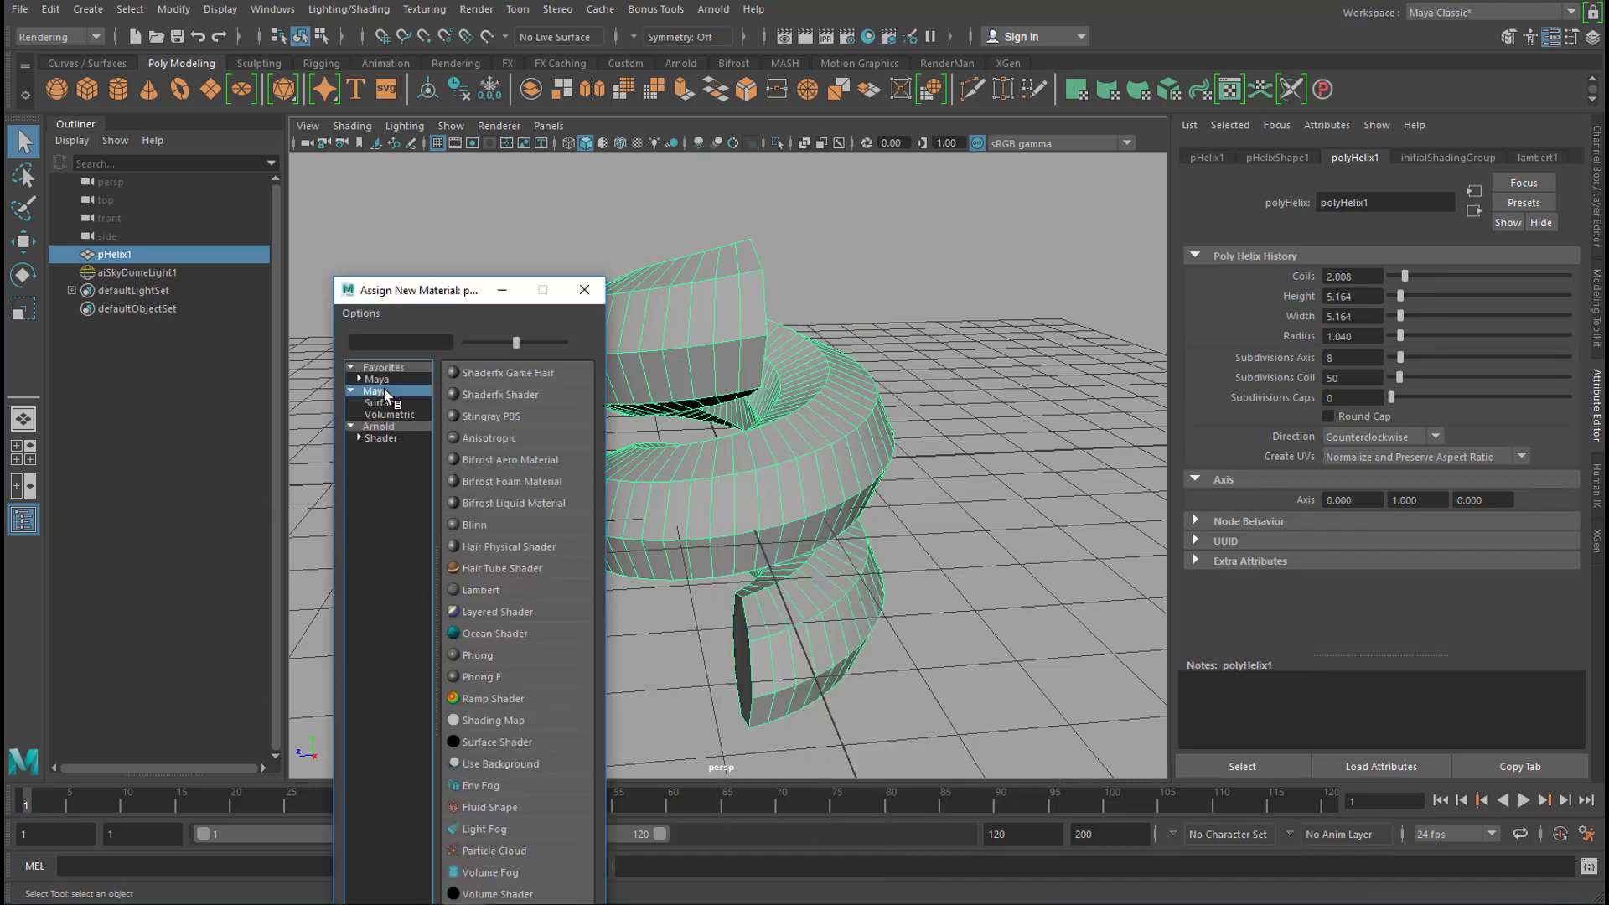
pyautogui.click(481, 591)
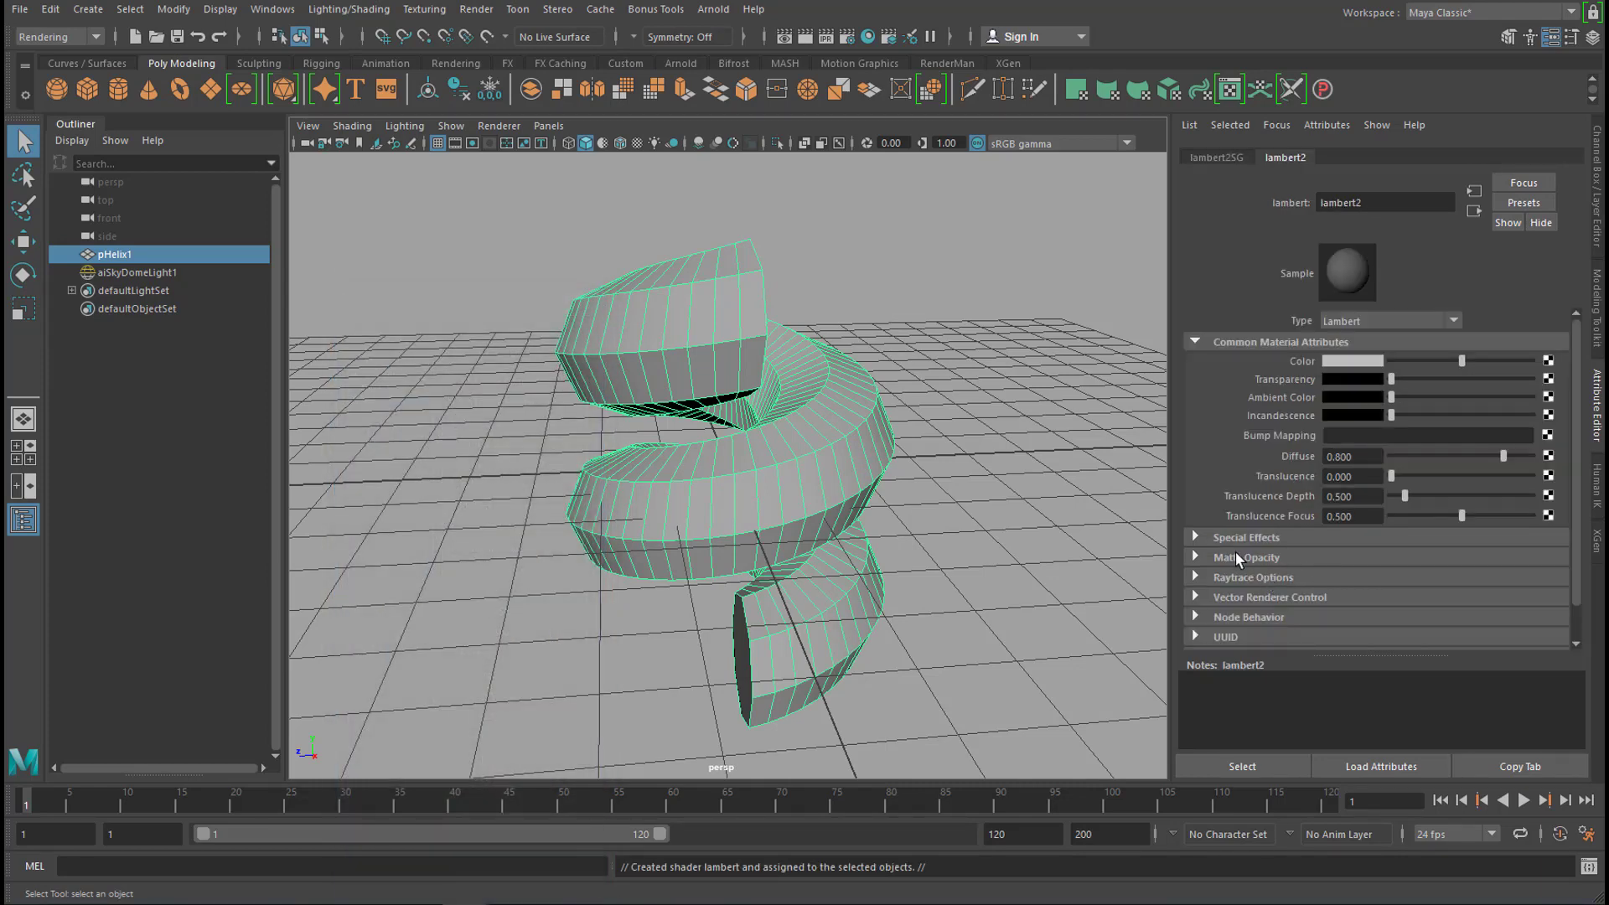
# - Test-render the Lambert-shaded helix in Arnold and close the RenderView
pyautogui.click(712, 11)
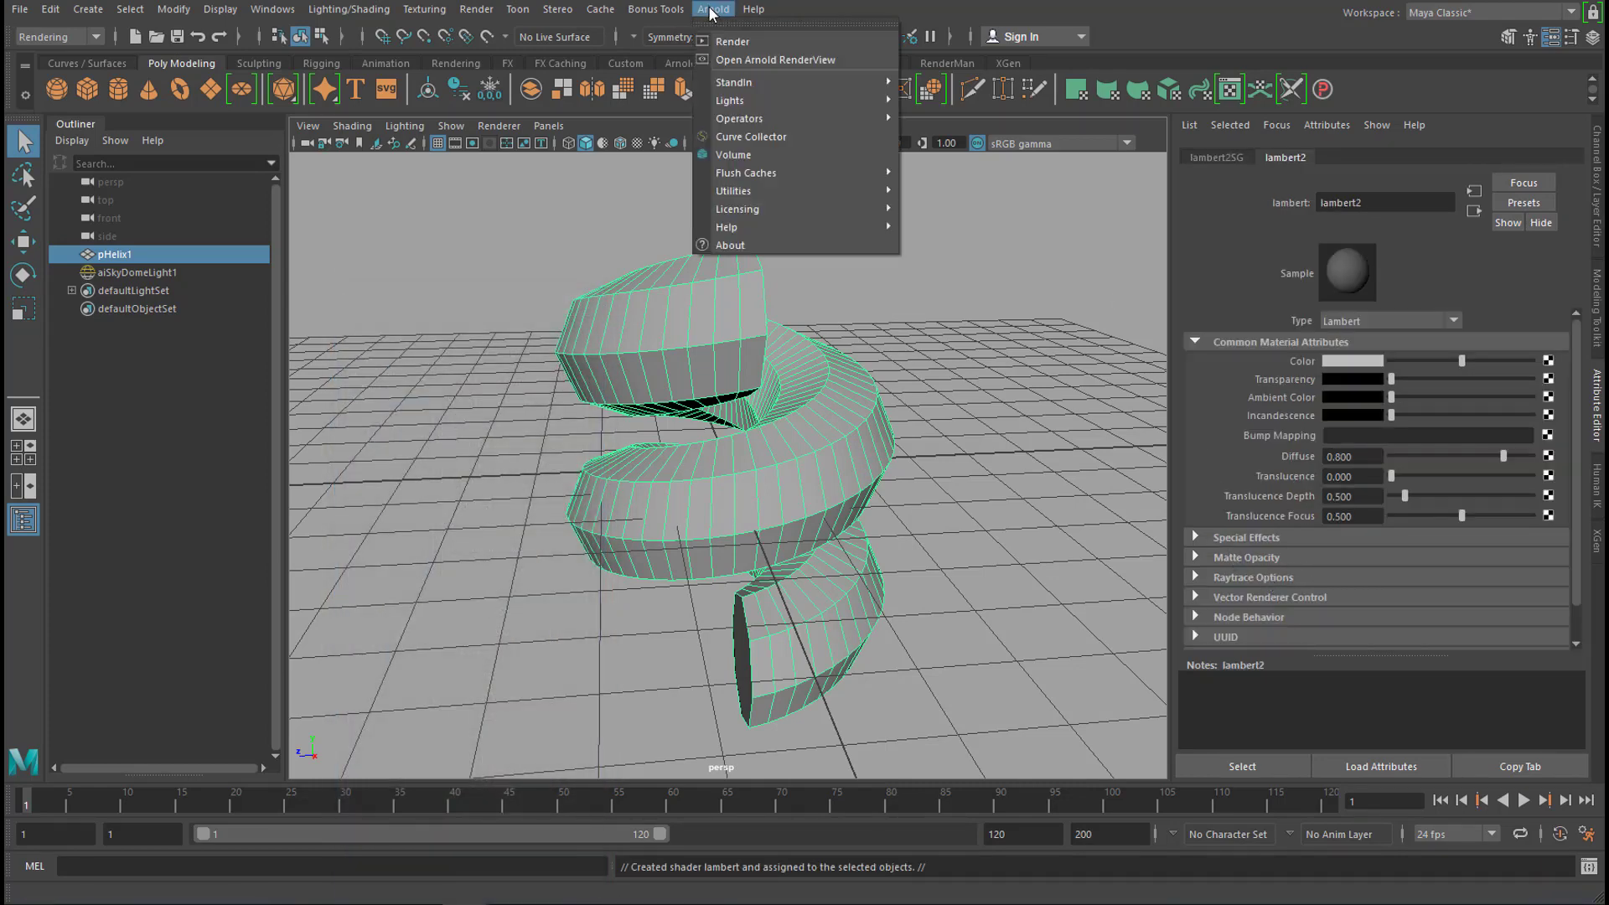
pyautogui.click(741, 44)
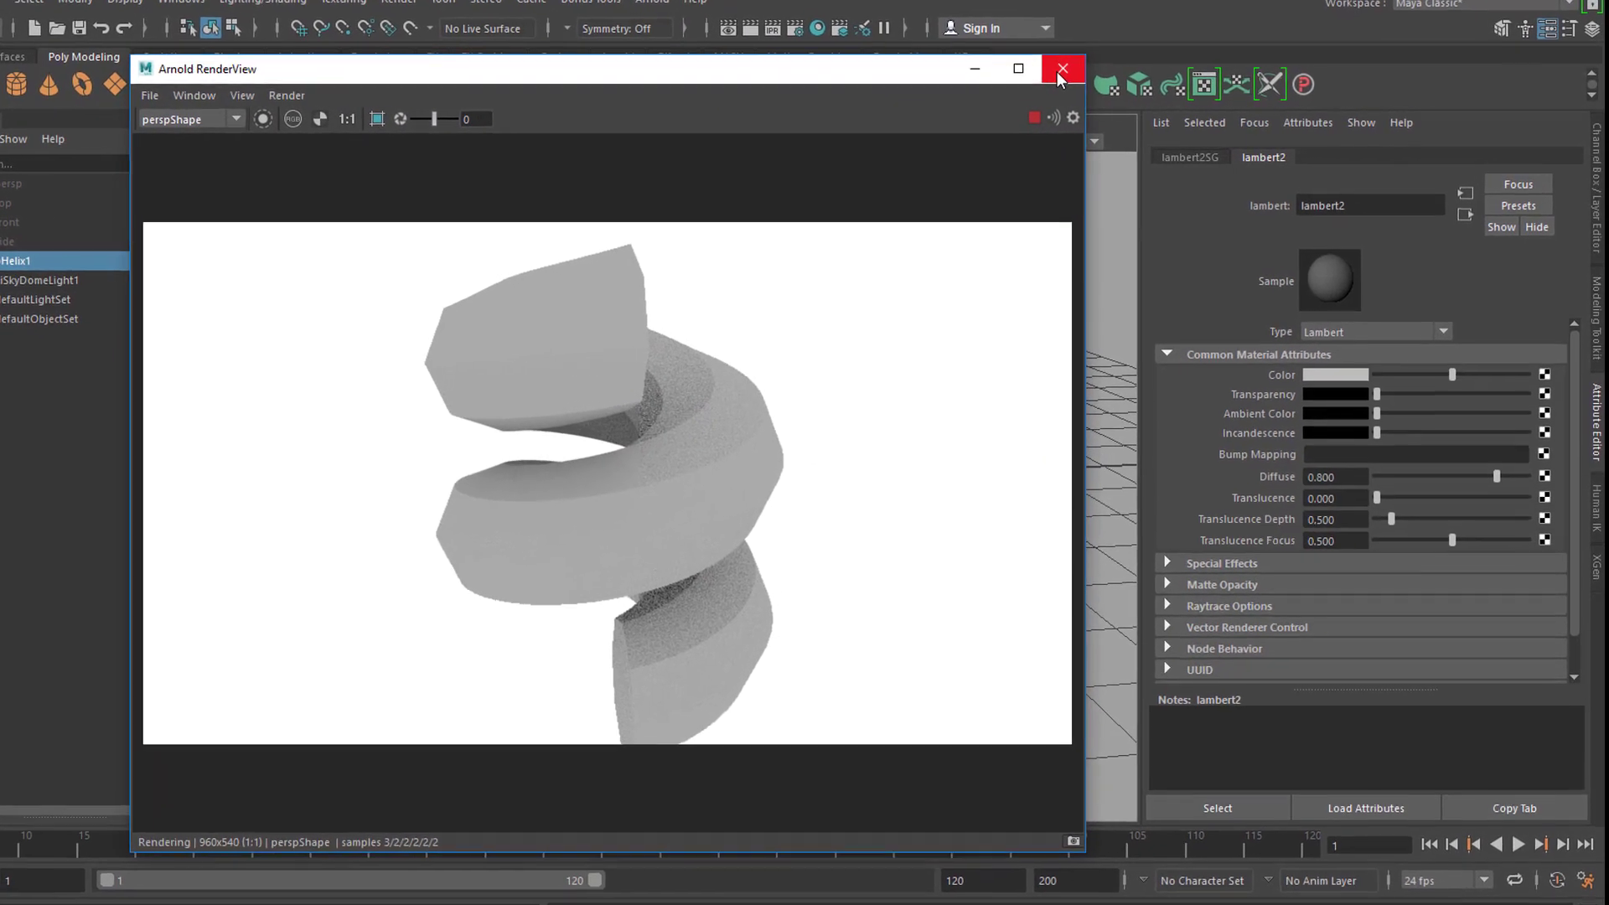
pyautogui.click(1060, 74)
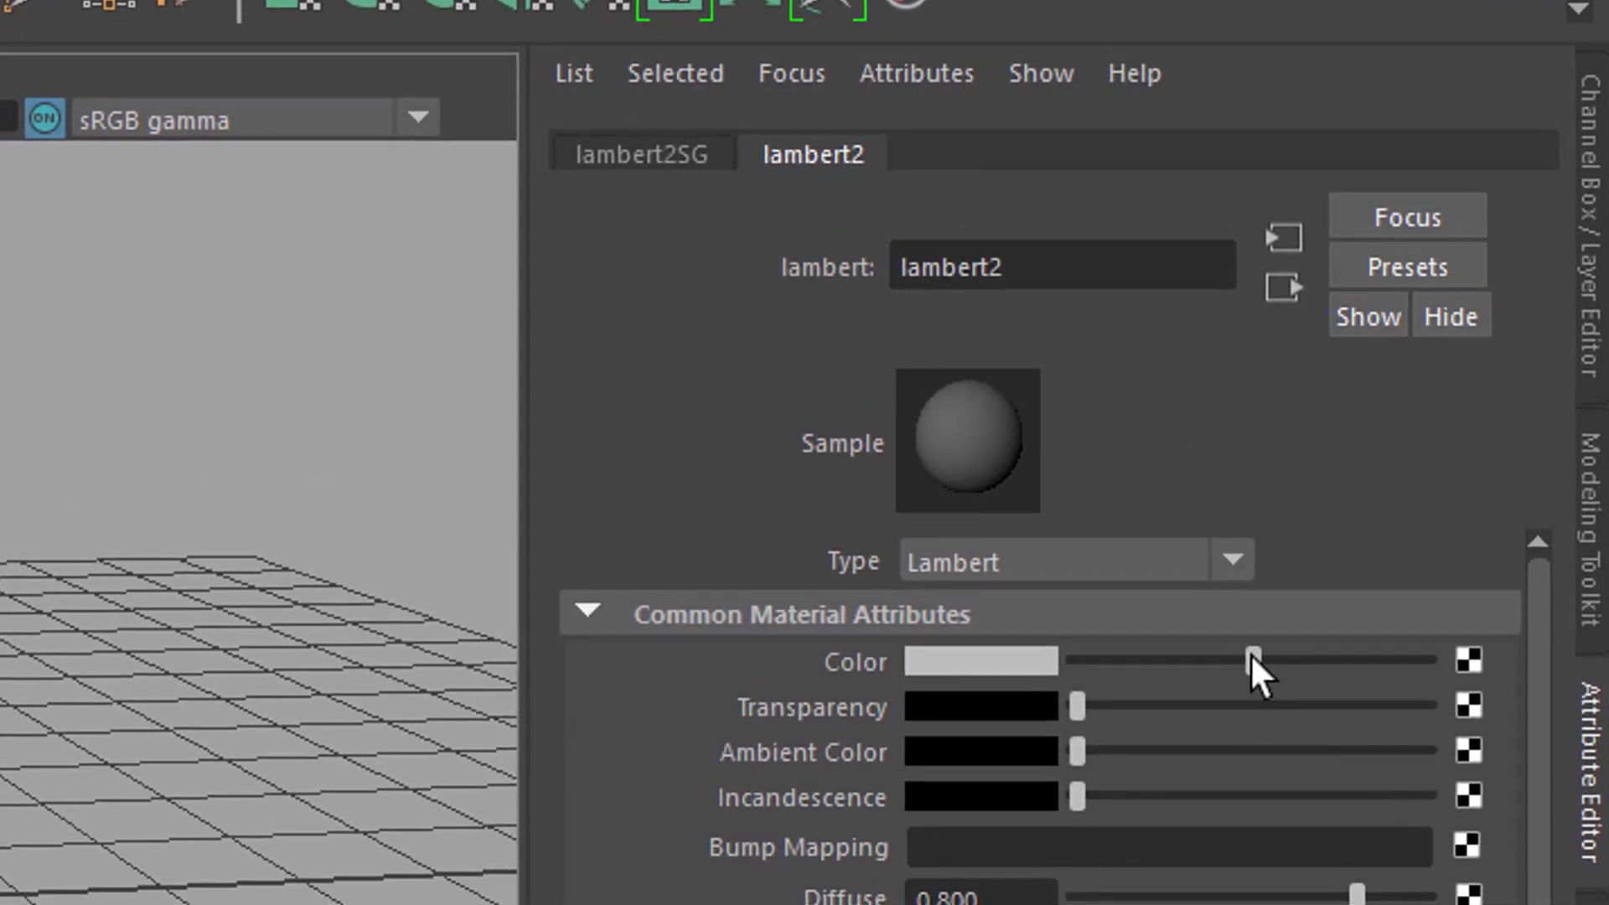
# - Brighten the lambert2 colour and show the lambert2SG shading group attributes
pyautogui.moveTo(1250, 652); pyautogui.dragTo(1363, 655)
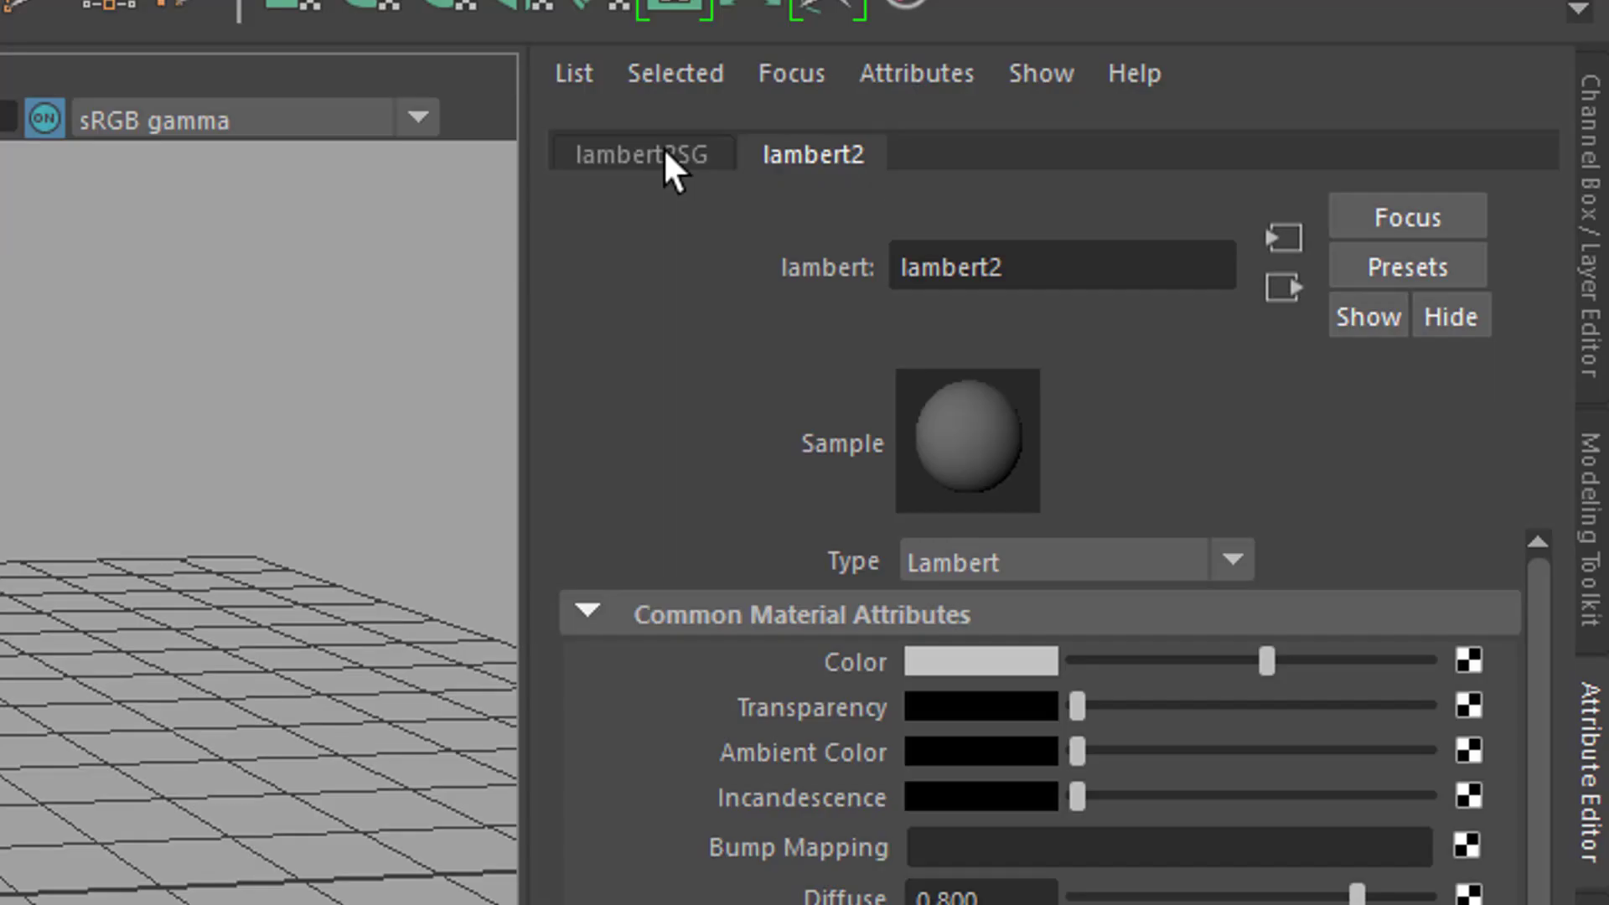
pyautogui.click(662, 149)
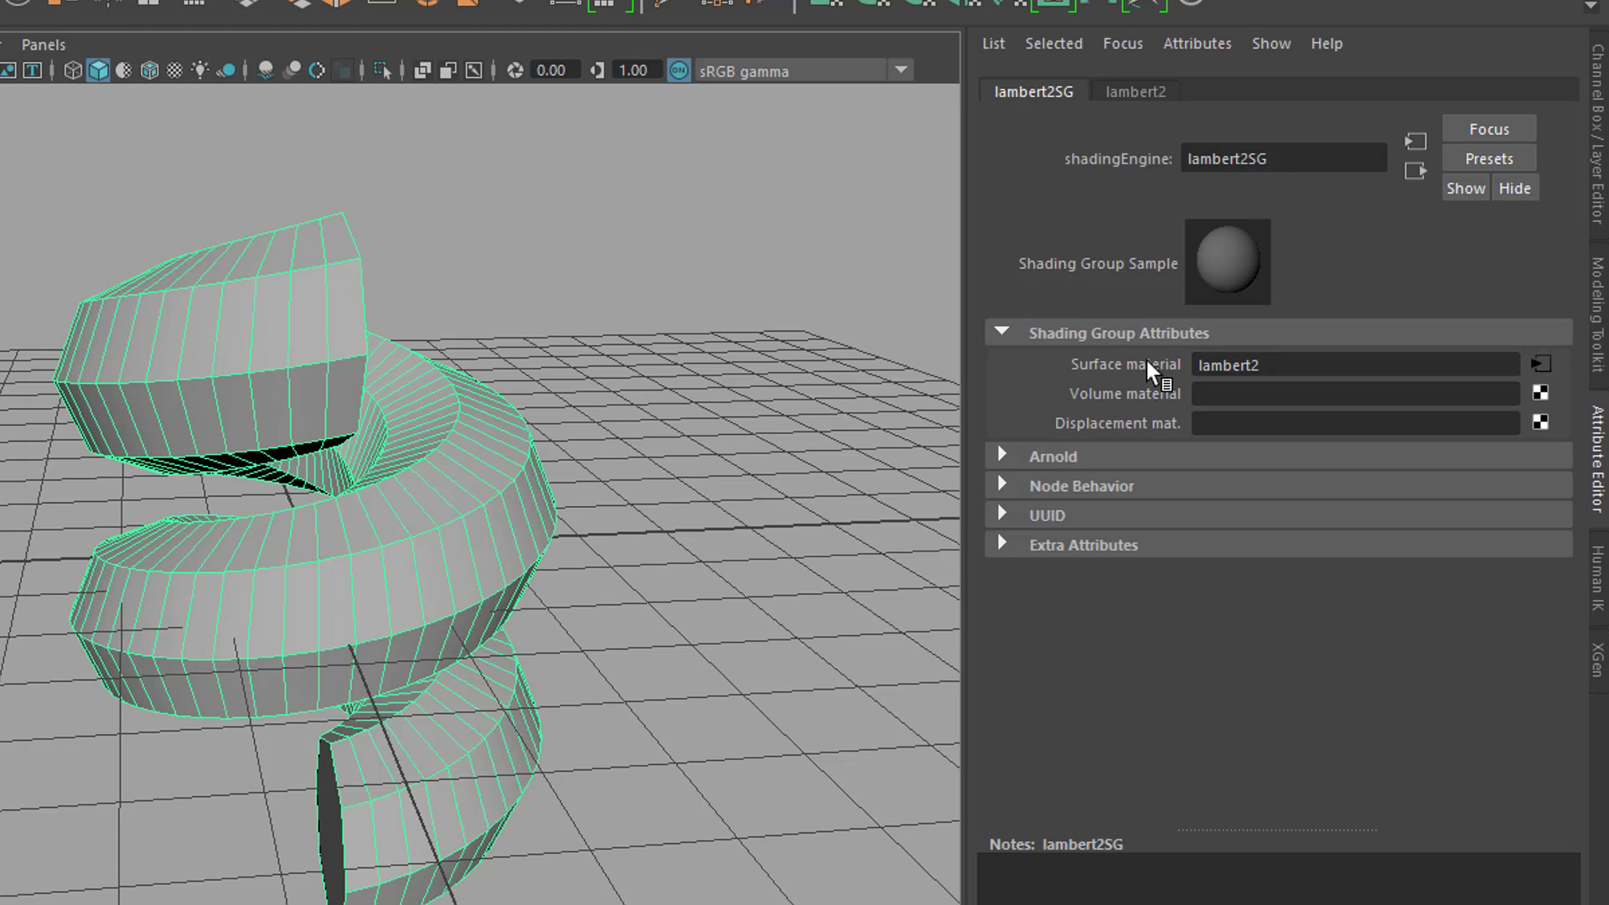
# - Break lambert2's surface material connection on lambert2SG and test-render the magenta helix
pyautogui.rightClick(1148, 370)
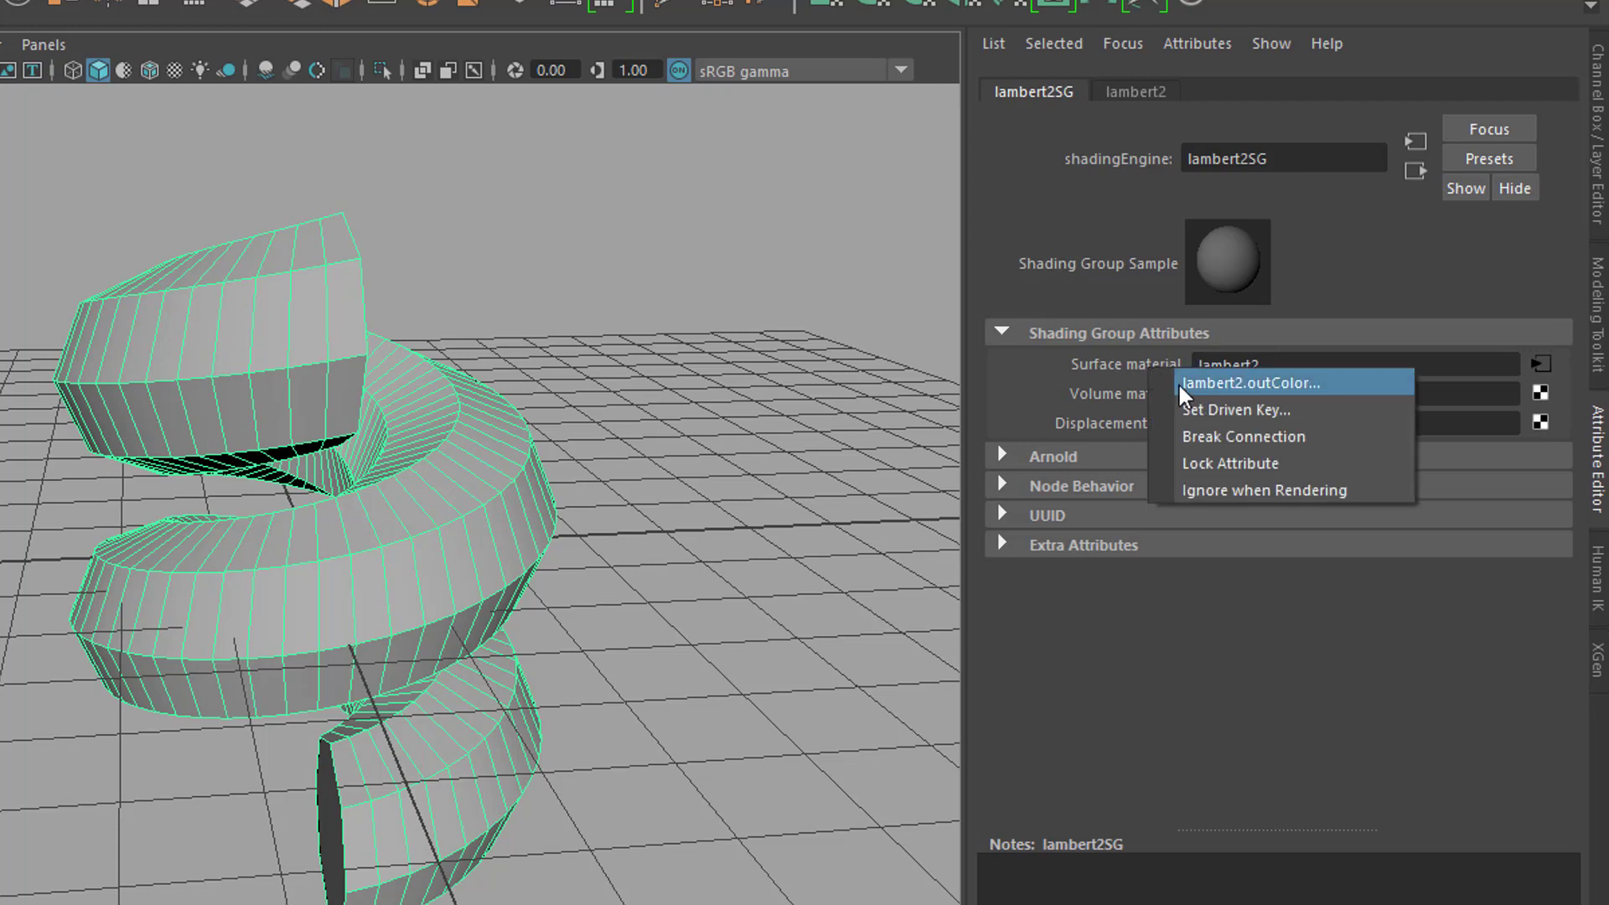
pyautogui.click(1204, 437)
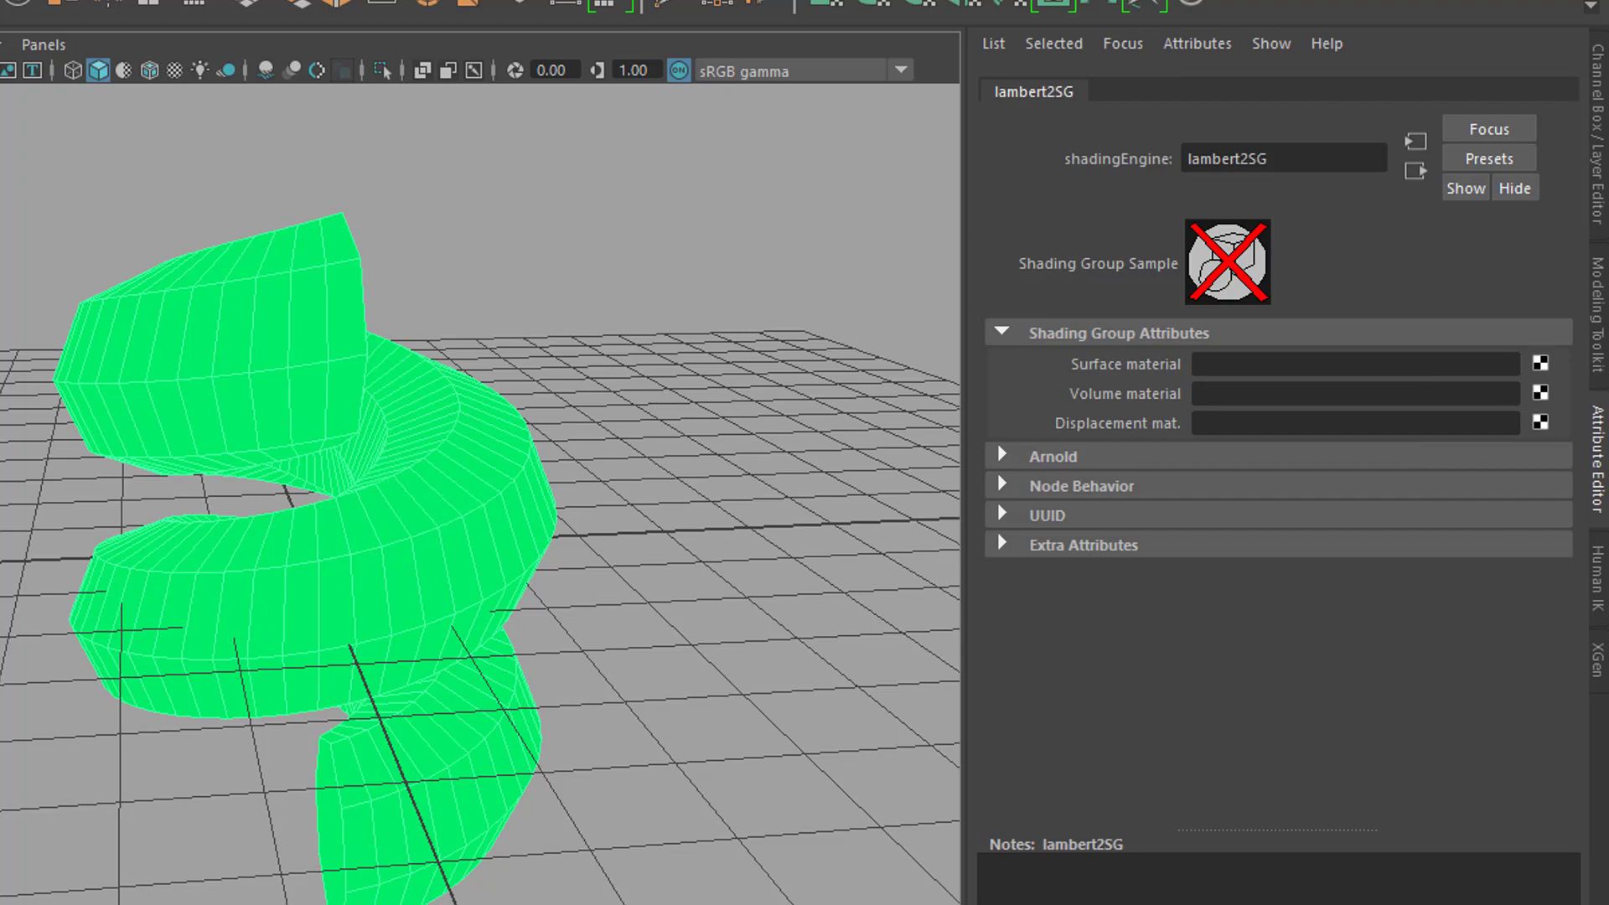
pyautogui.click(276, 0)
pyautogui.click(352, 0)
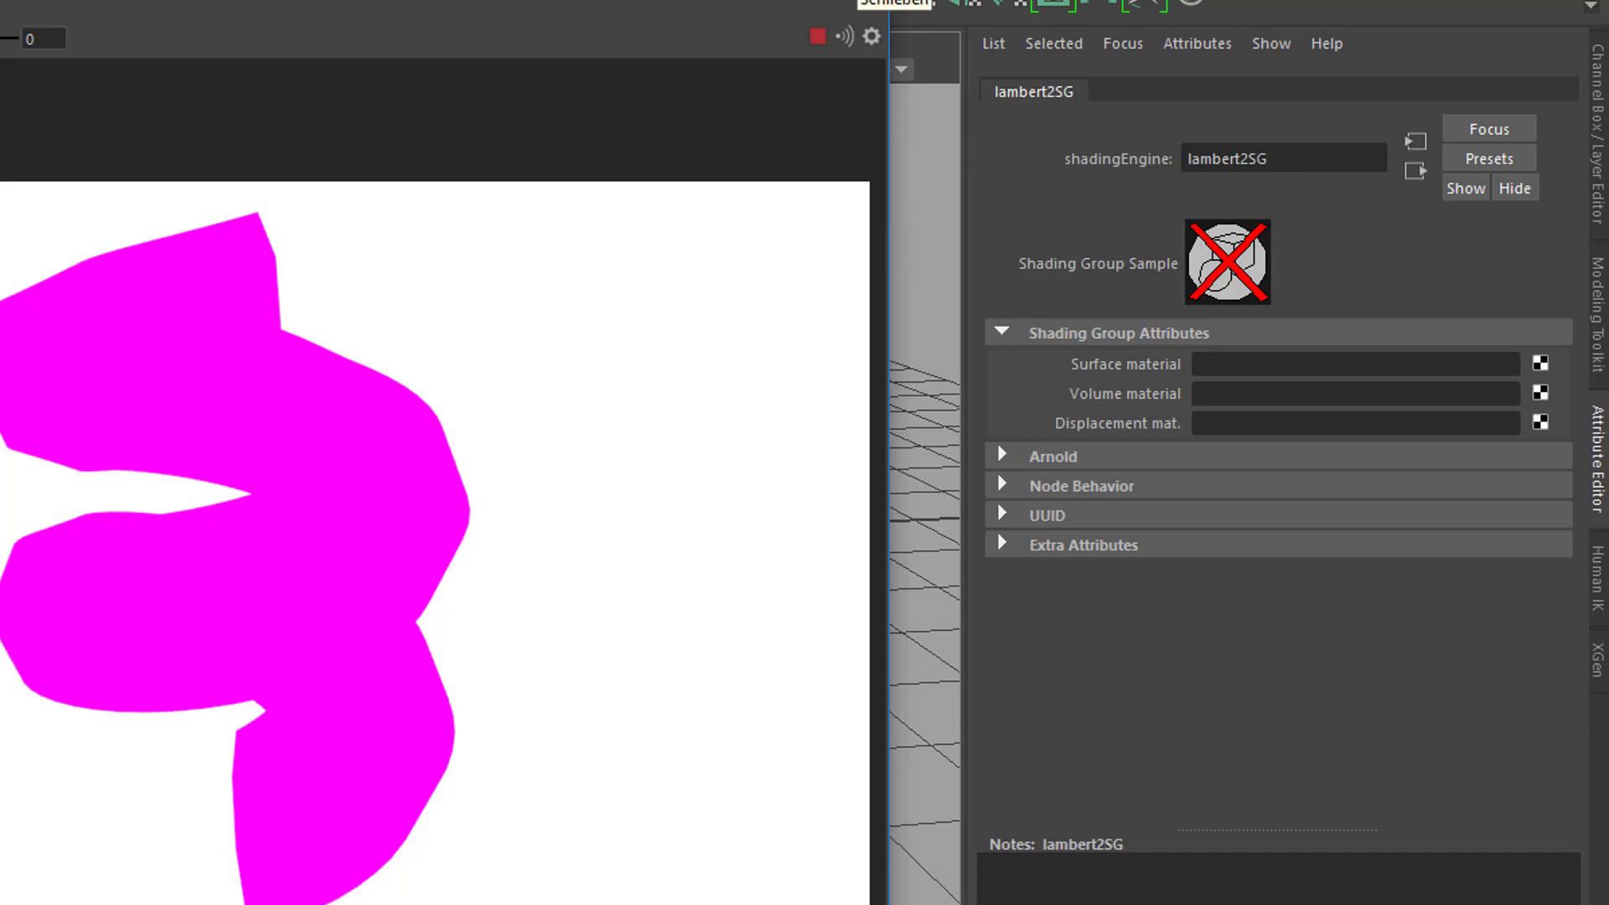
pyautogui.click(914, 126)
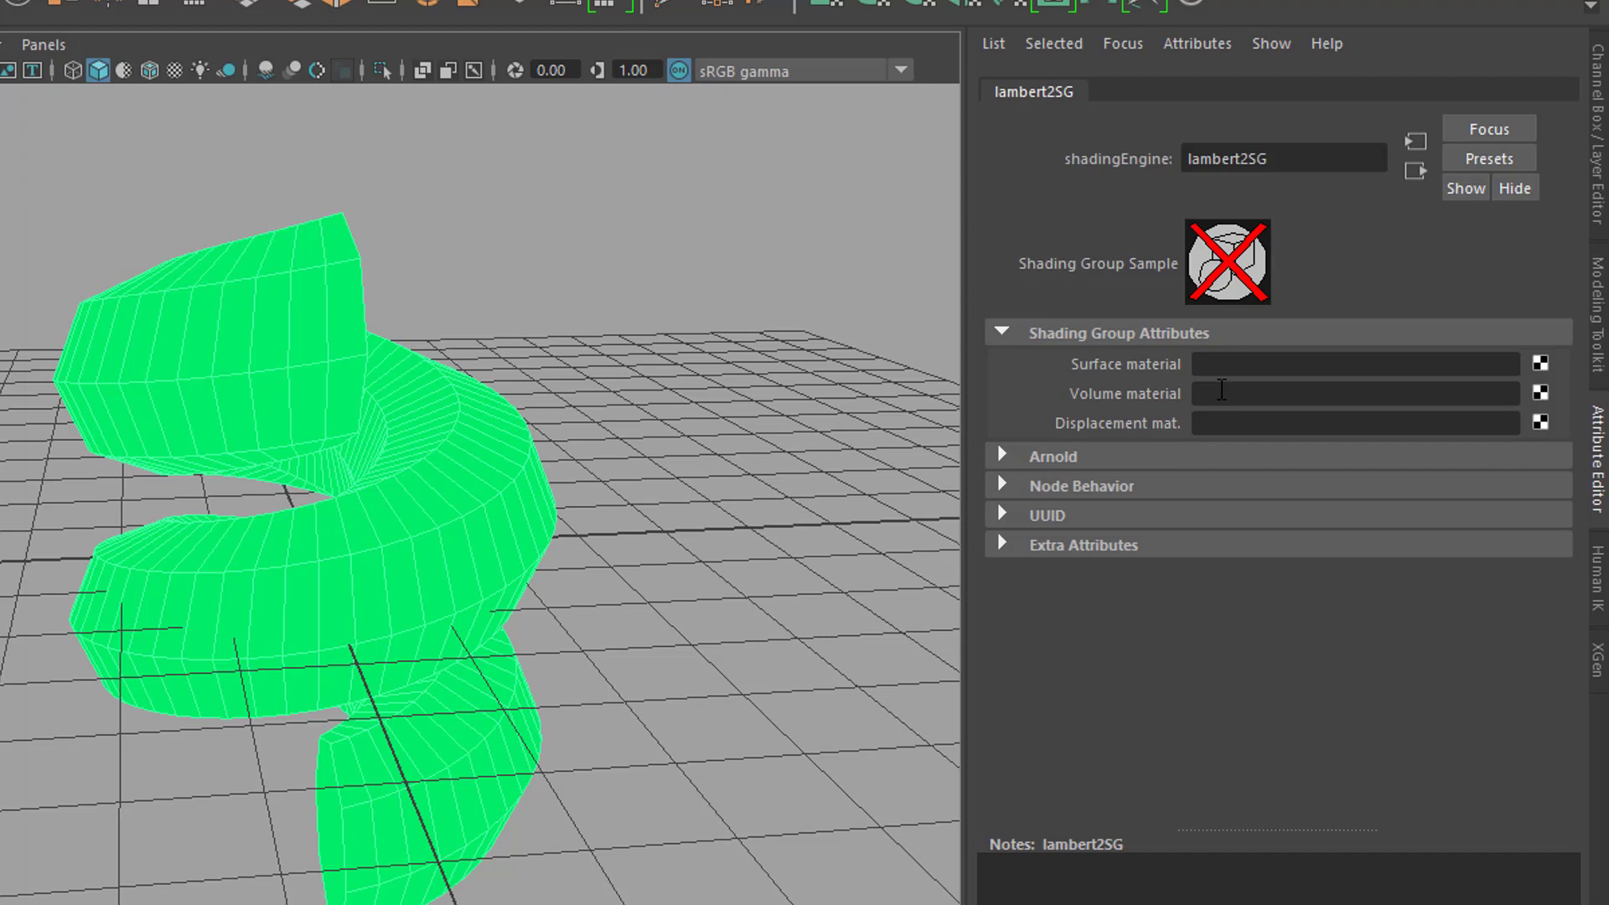
# - Create an Arnold aiStandardVolume shader in lambert2SG's Volume material slot
pyautogui.click(1540, 394)
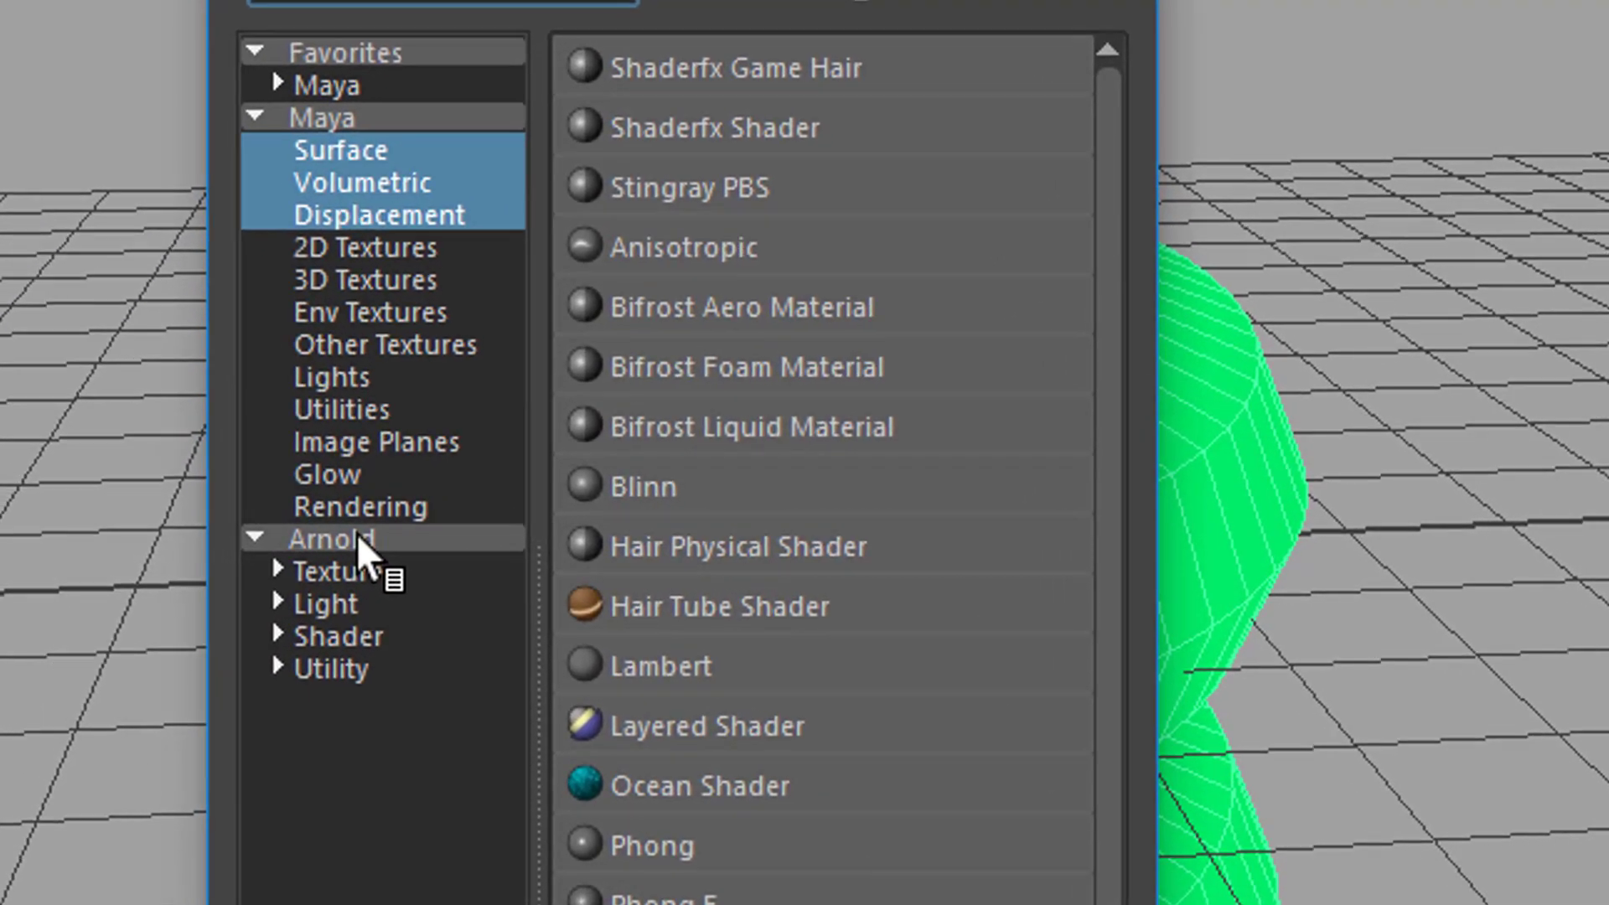
pyautogui.click(183, 541)
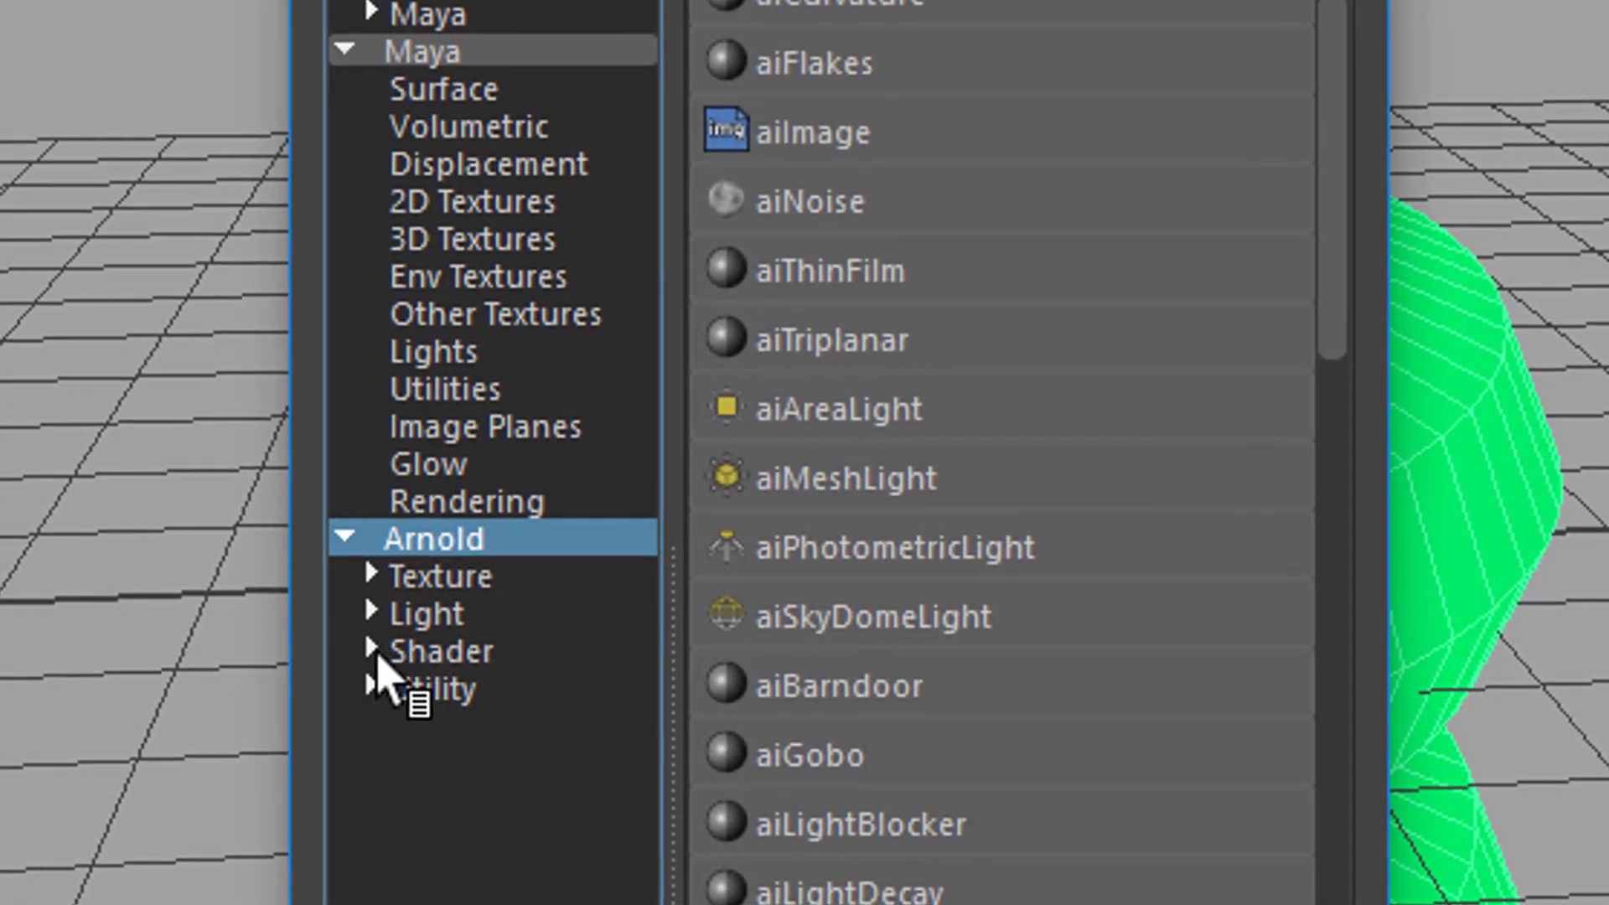
pyautogui.click(363, 652)
pyautogui.click(491, 736)
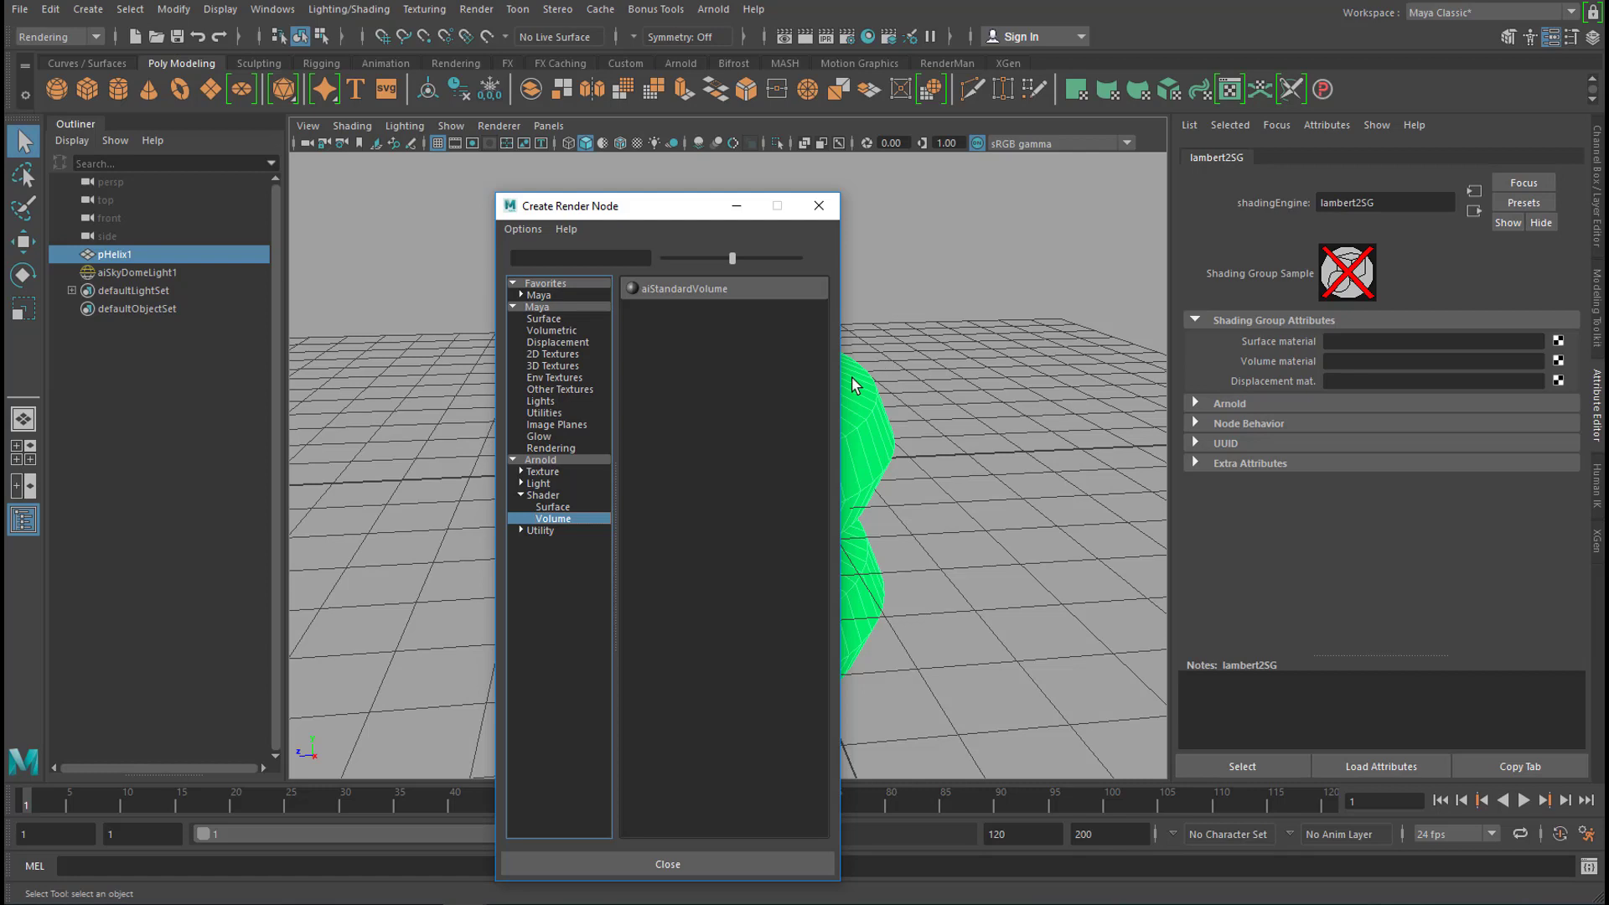
pyautogui.click(718, 290)
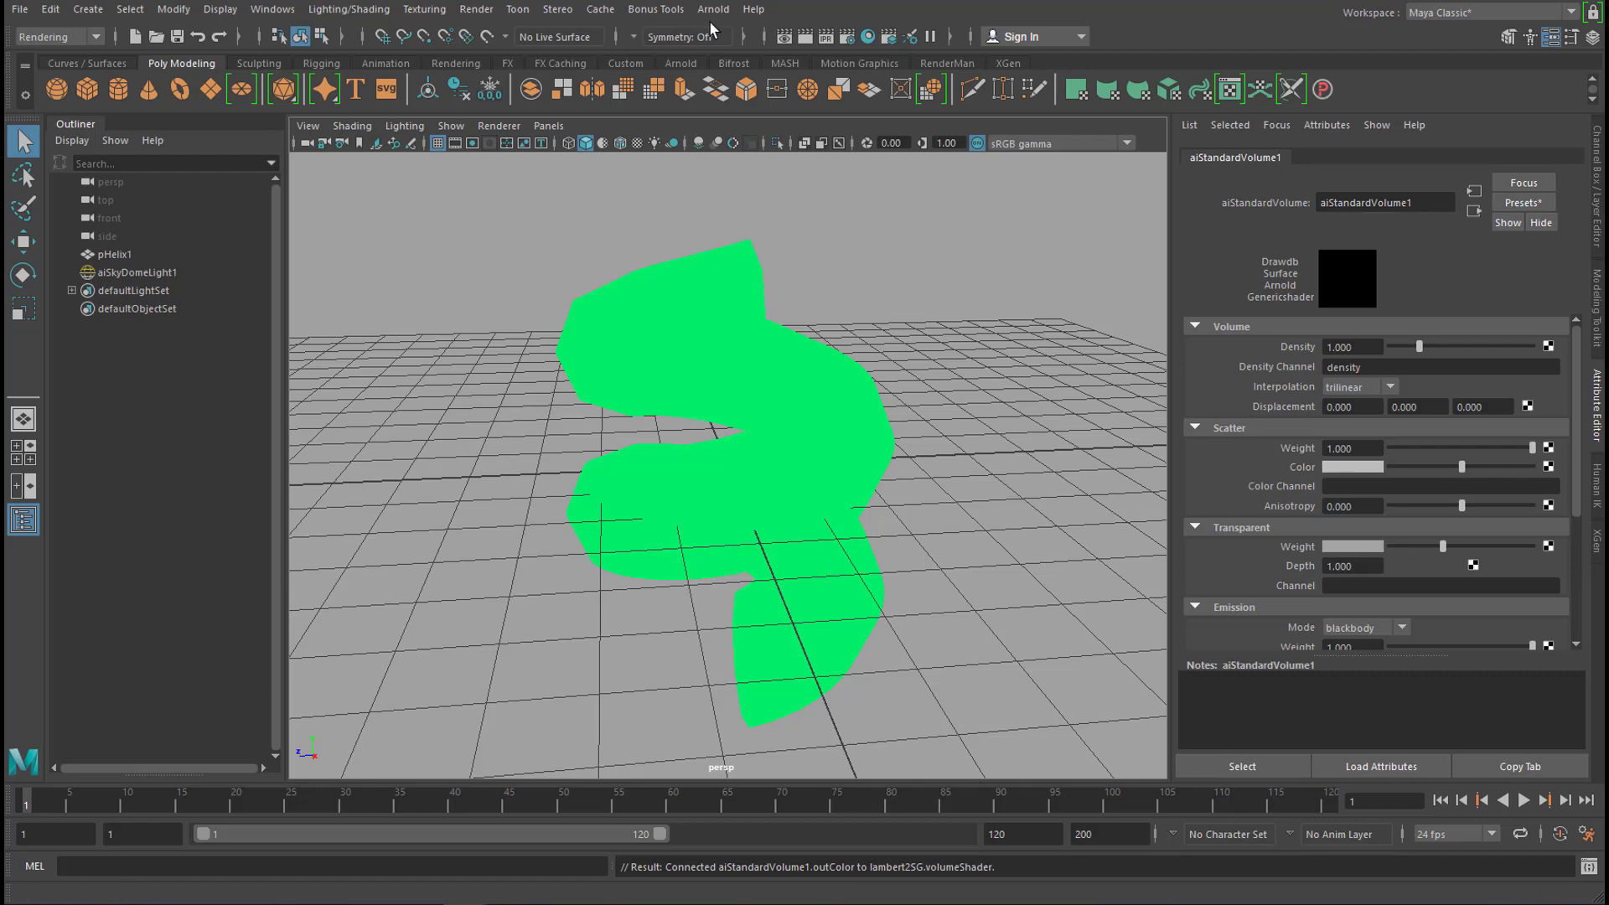
# - Render the volume-shaded helix in Arnold, note the black silhouette, then select the helix
pyautogui.click(713, 9)
pyautogui.click(719, 42)
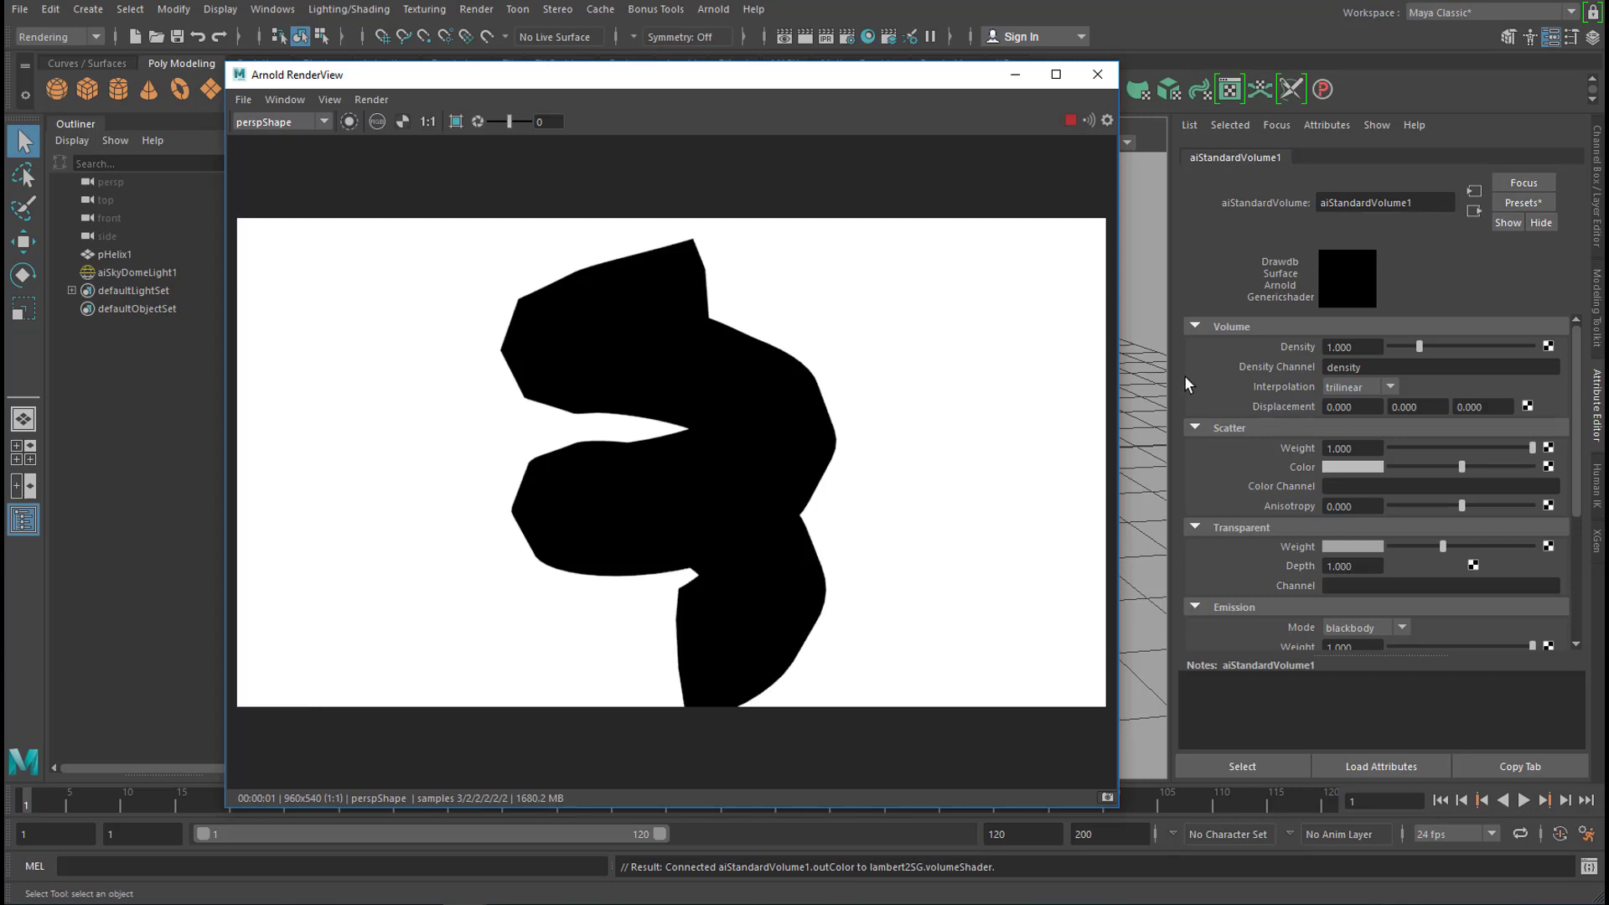
pyautogui.click(1096, 77)
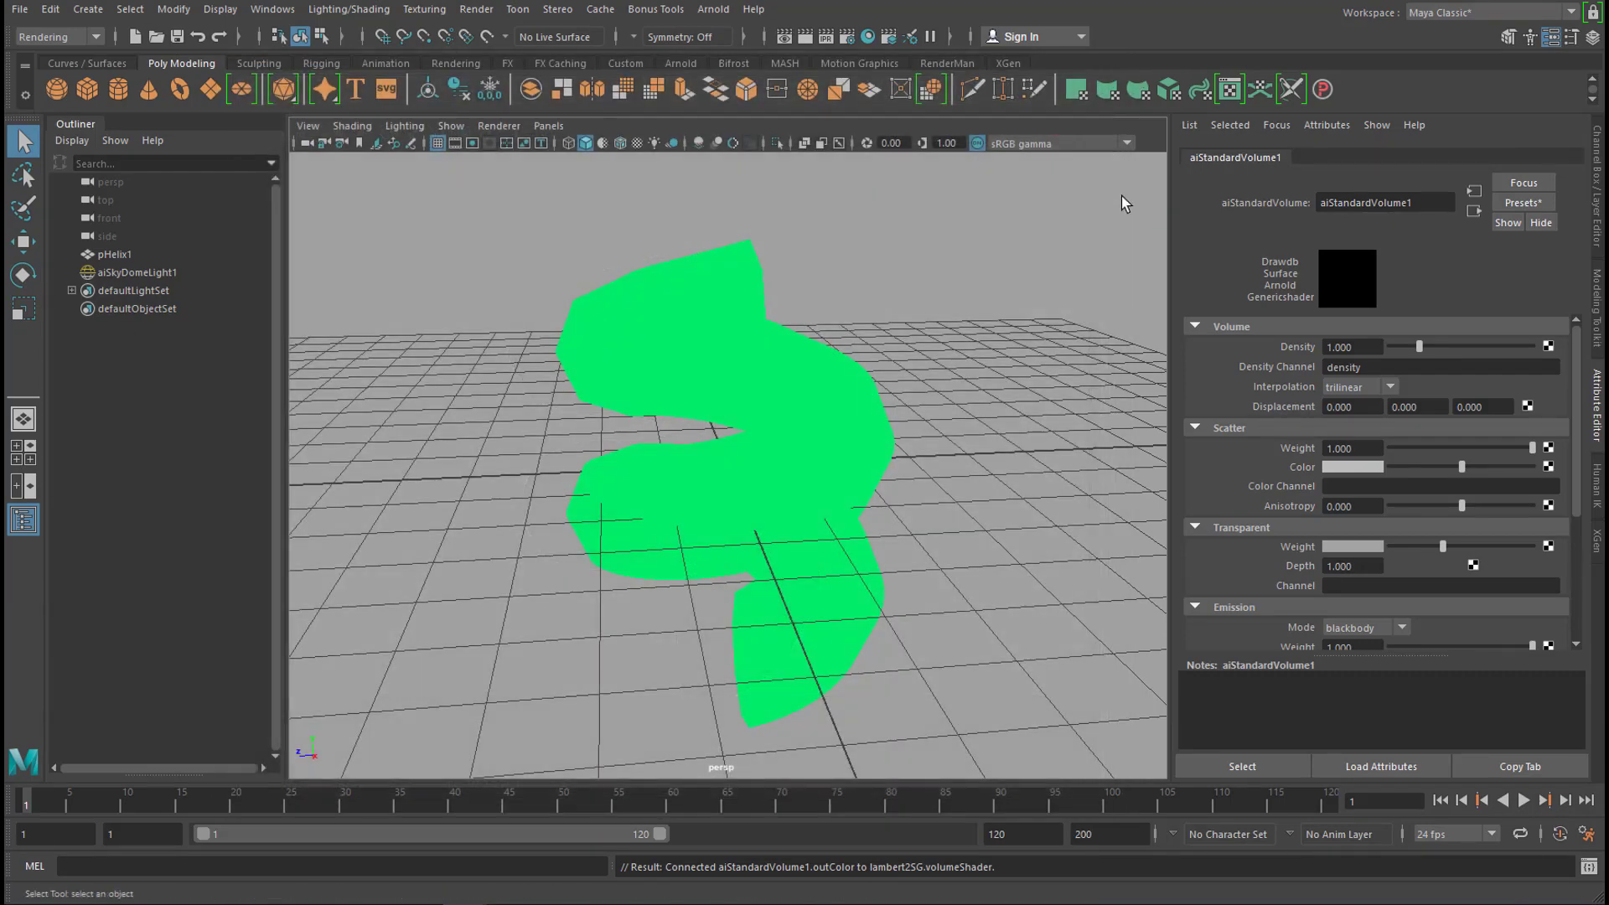
pyautogui.click(704, 331)
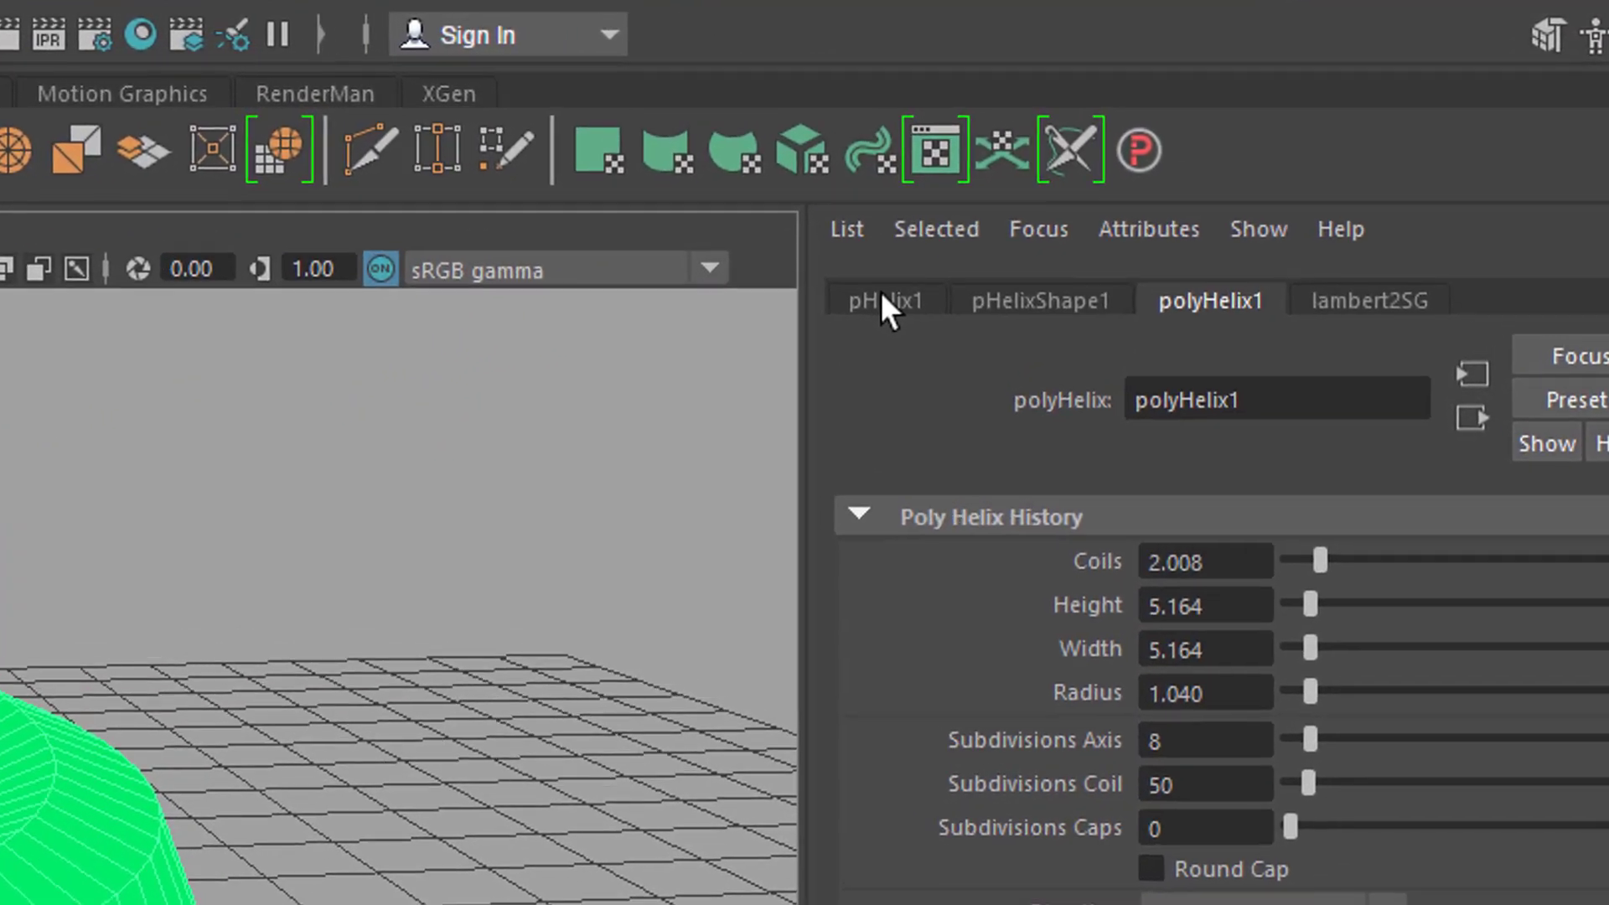
# - Show pHelixShape1's Arnold Volume Attributes section in the Attribute Editor
pyautogui.click(883, 300)
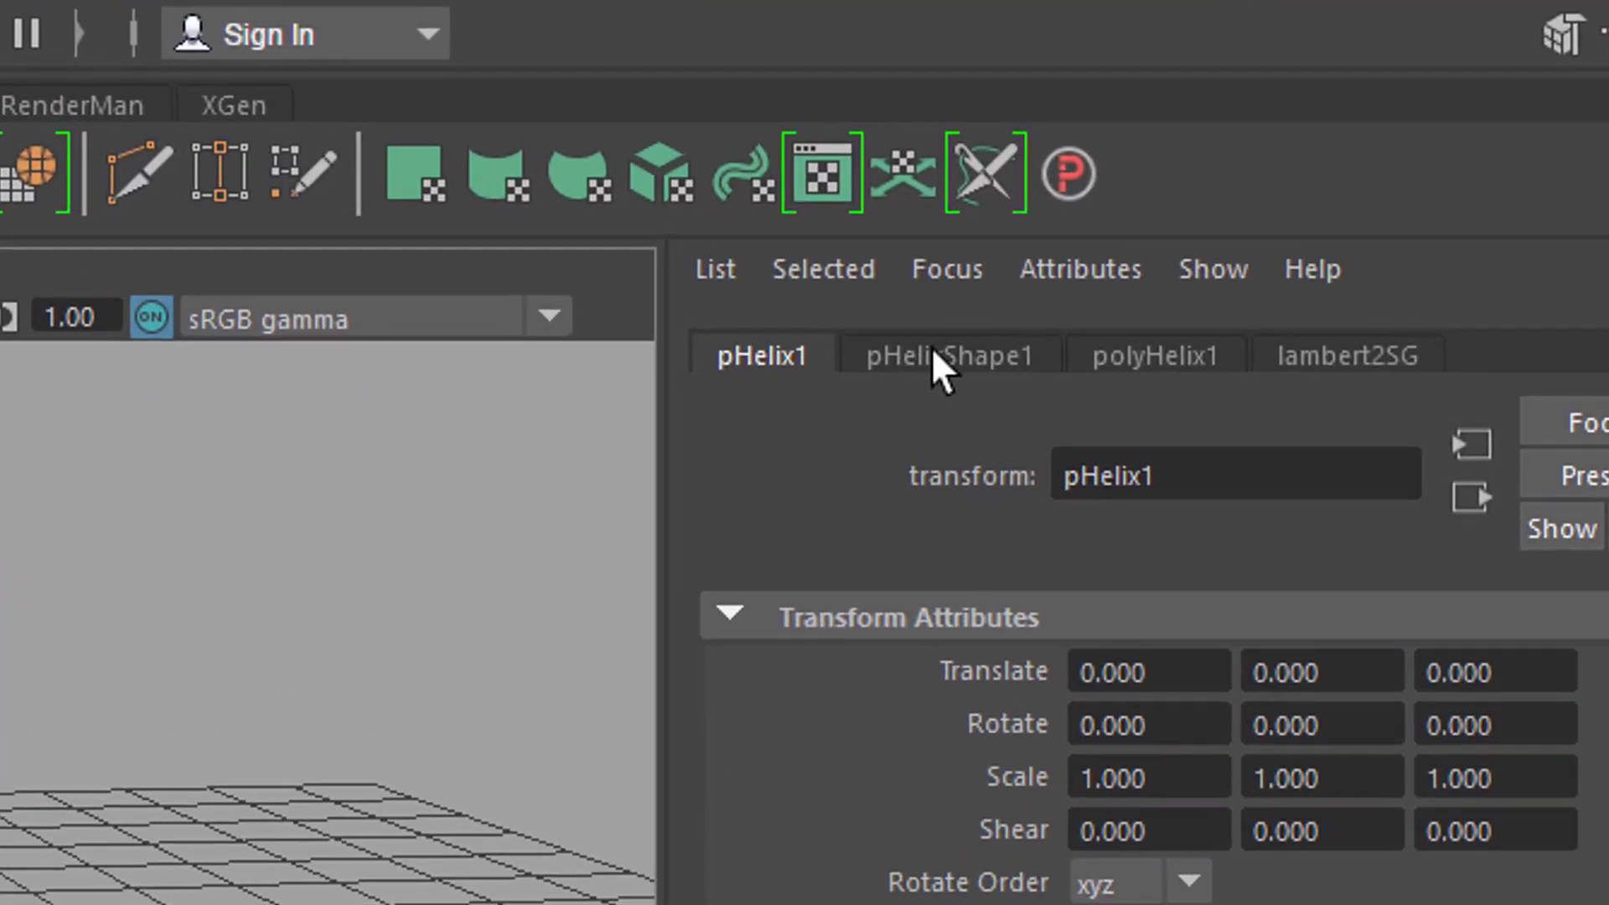
pyautogui.click(1032, 302)
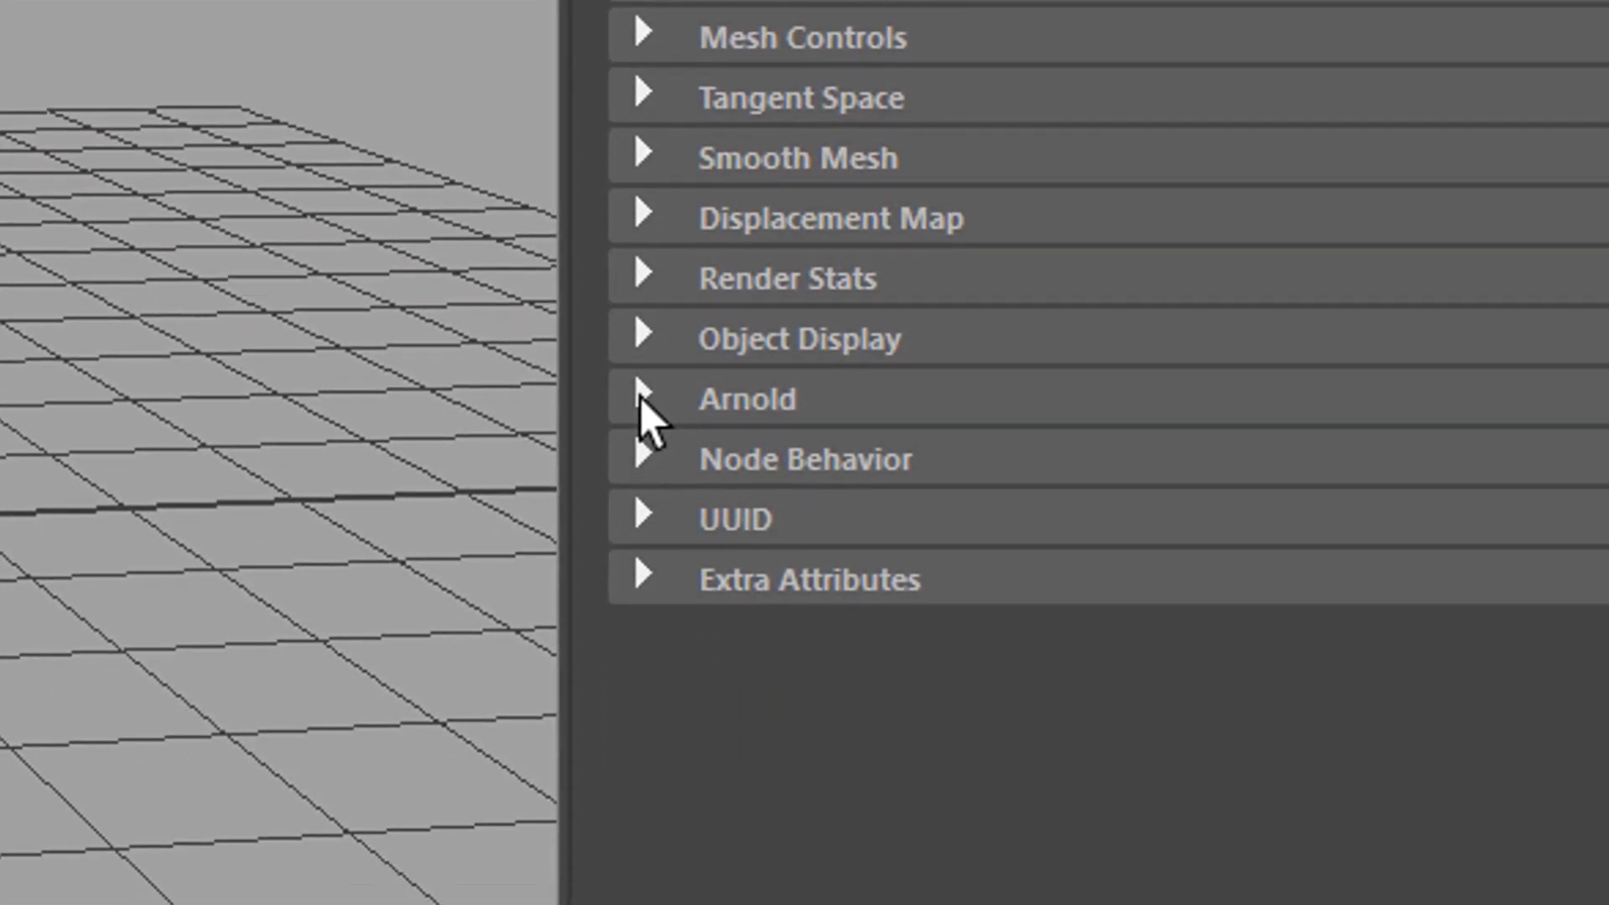
pyautogui.click(649, 245)
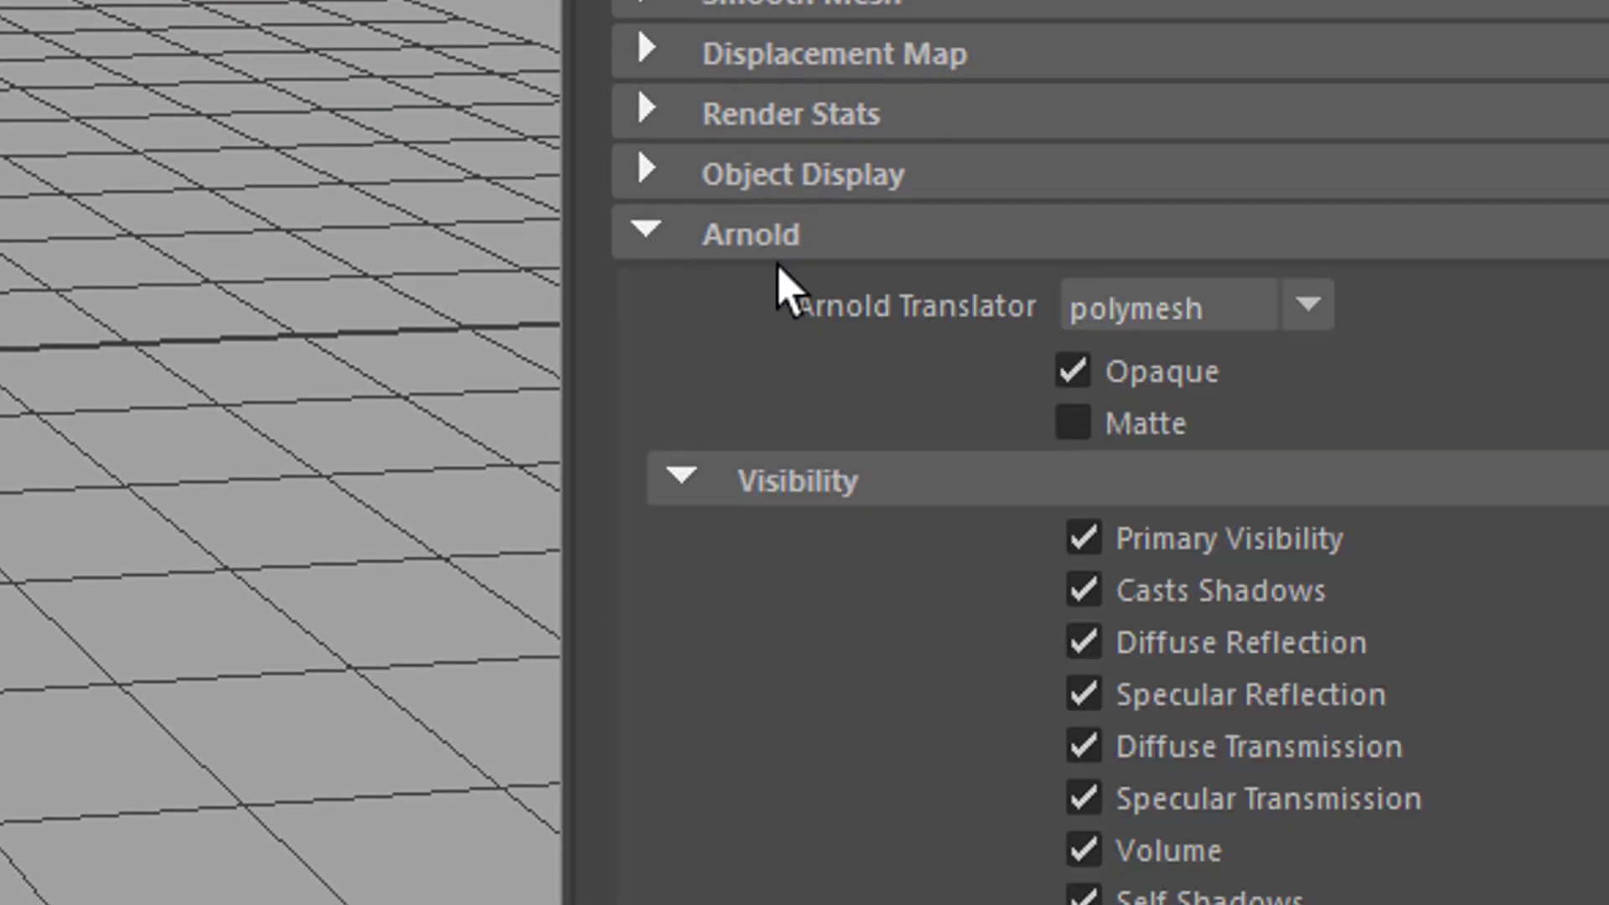
pyautogui.scroll(-10, 1107, 453)
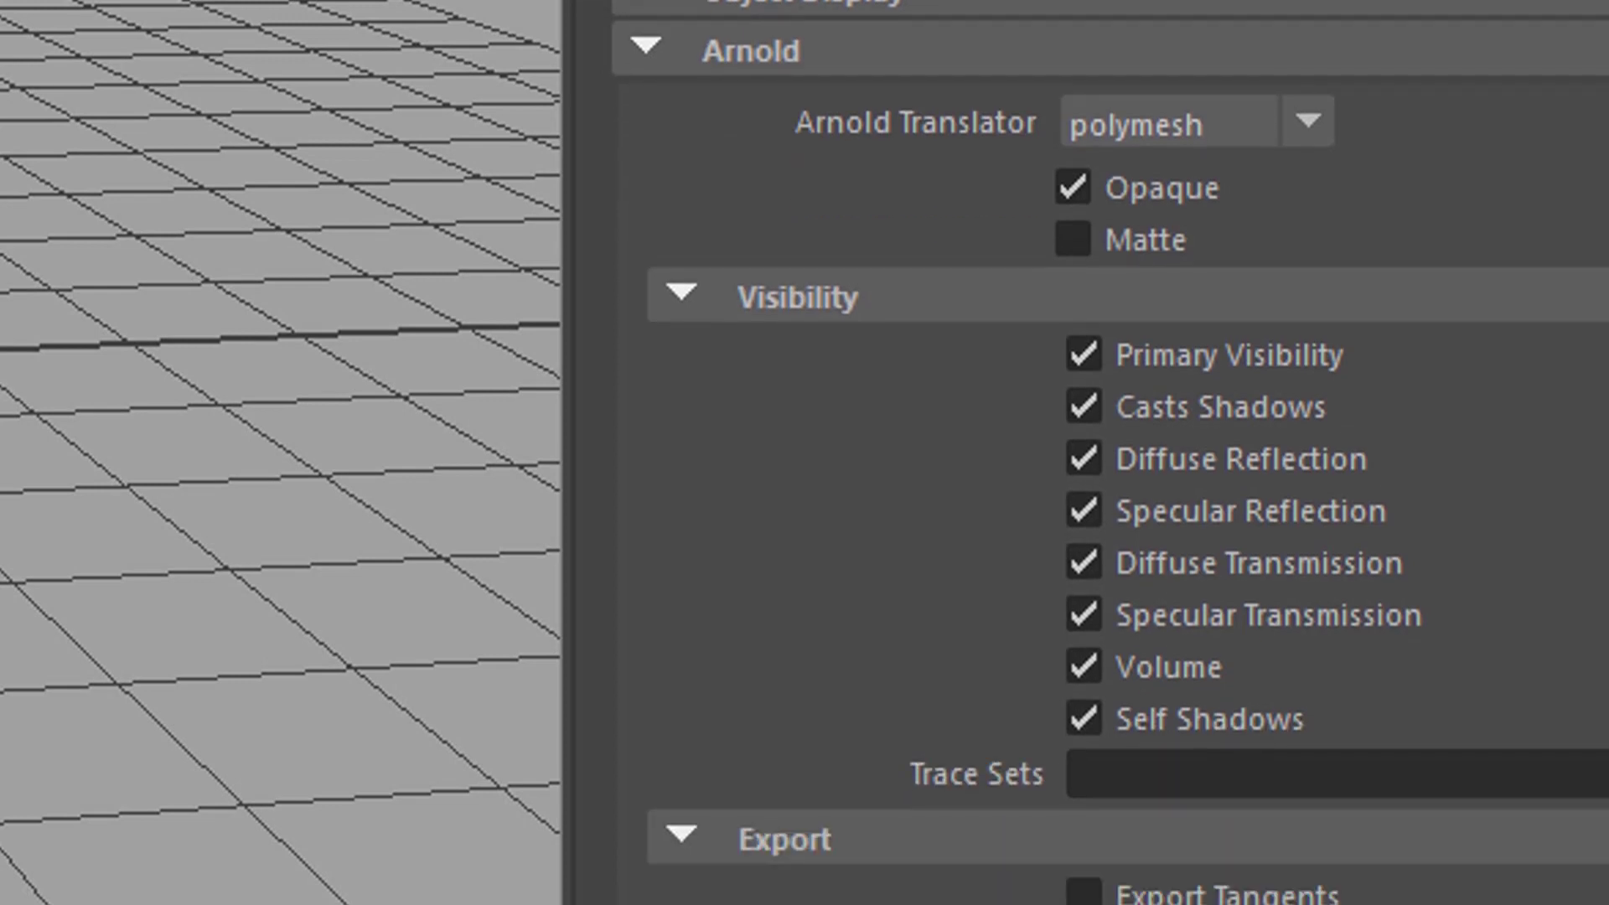
pyautogui.scroll(-6, 1235, 683)
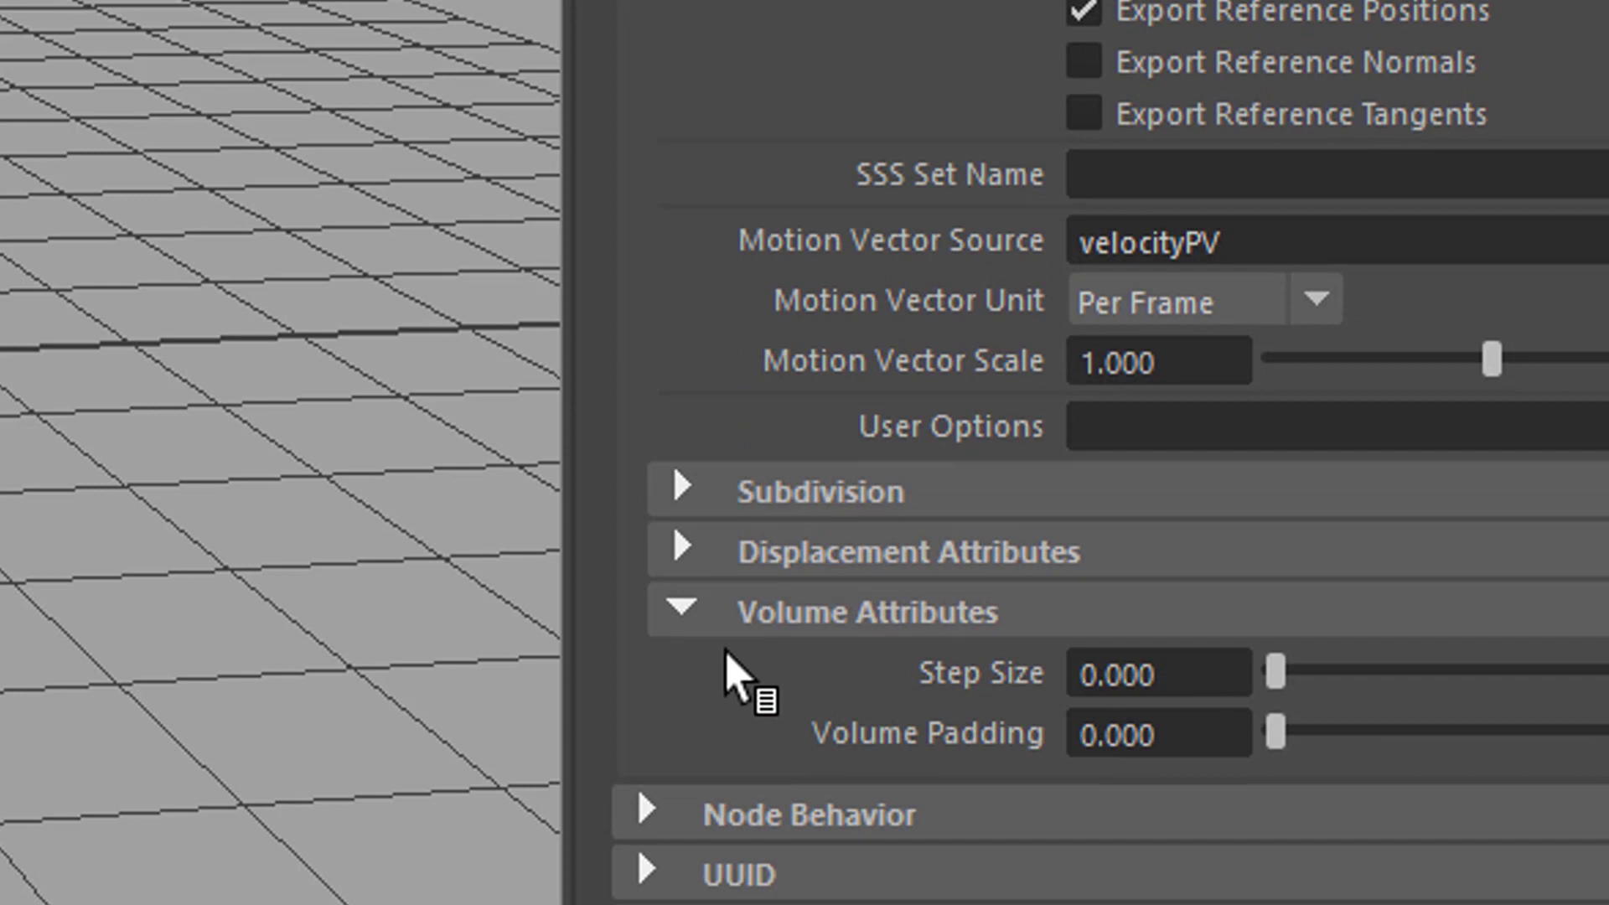
pyautogui.click(680, 610)
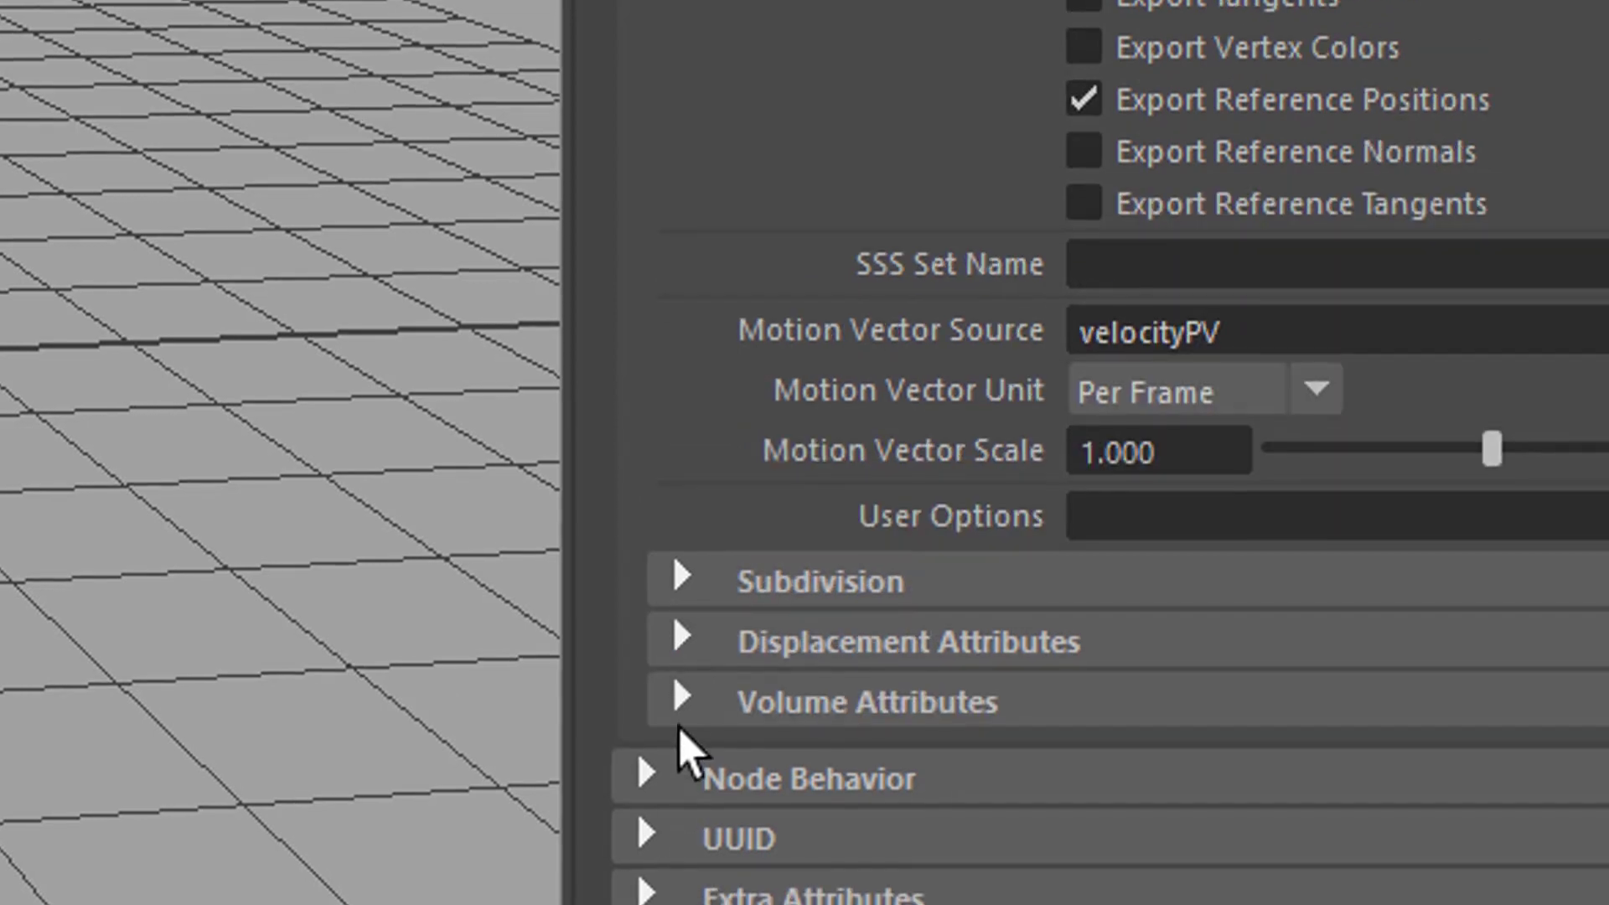
pyautogui.click(683, 704)
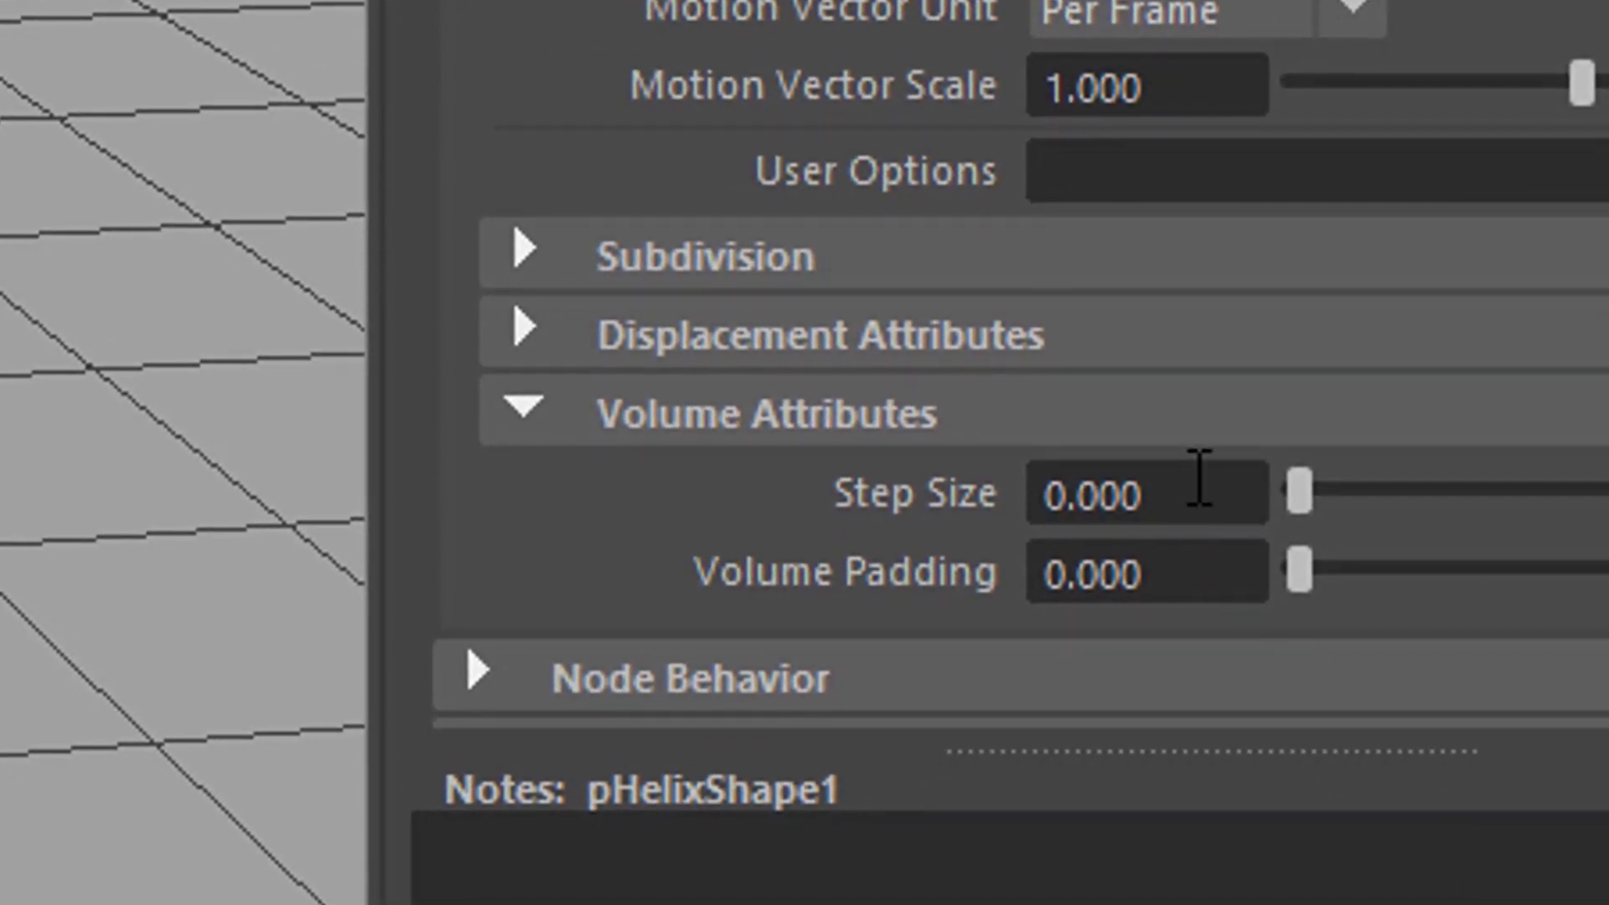
# - Enter Step Size 0.100 and Volume Padding 1.000
pyautogui.click(1214, 474)
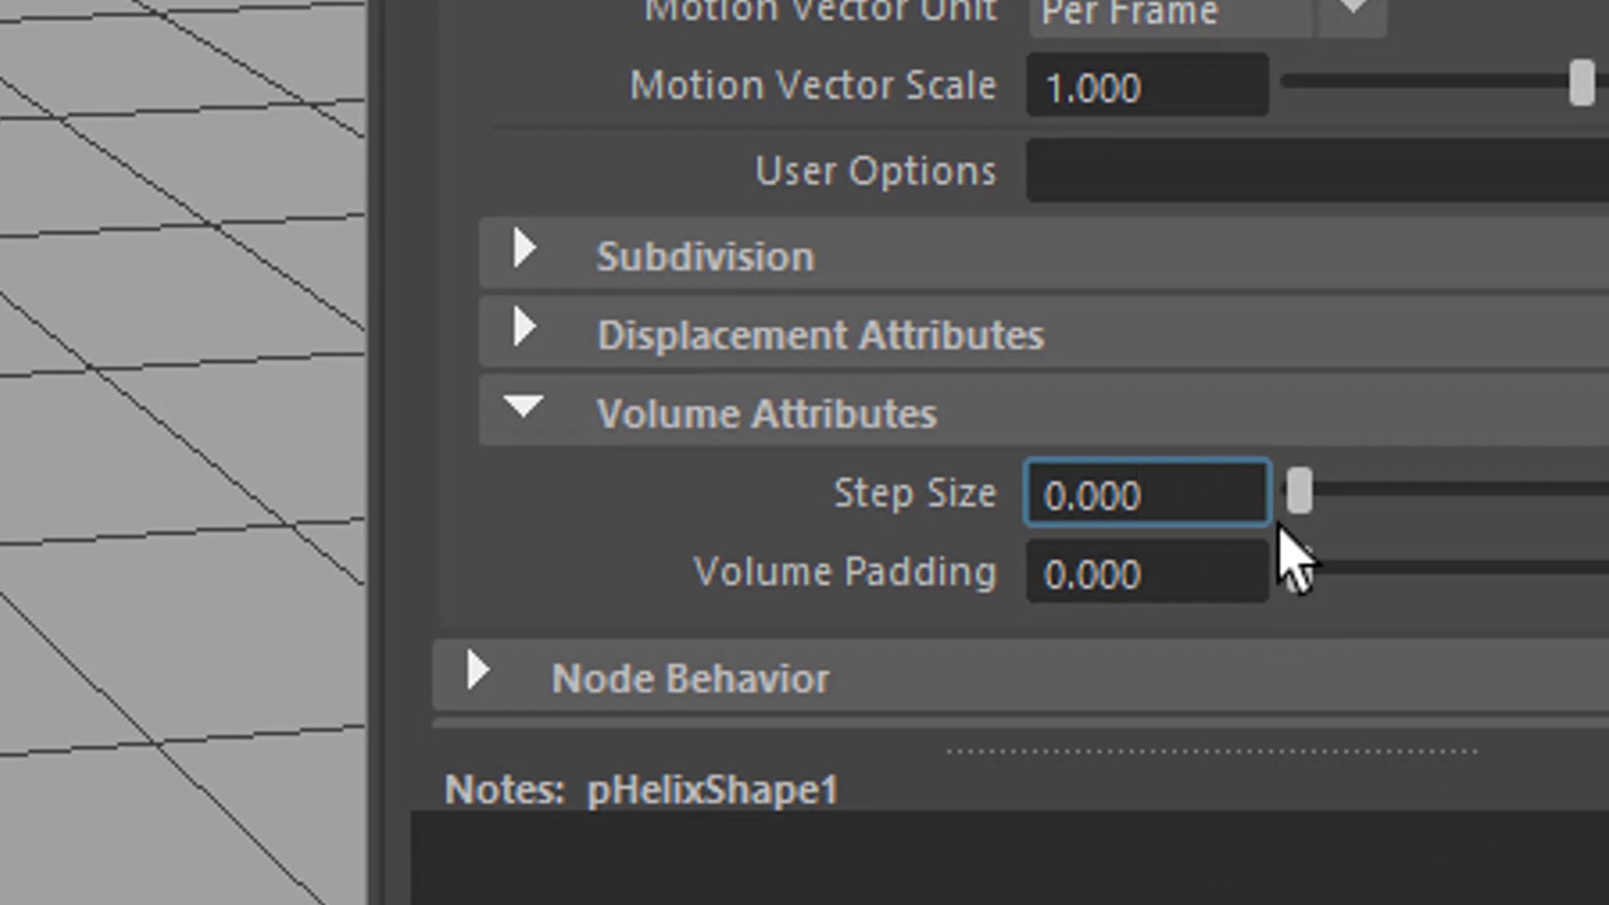
pyautogui.press('BackSpace')
pyautogui.press('BackSpace')
pyautogui.press('BackSpace')
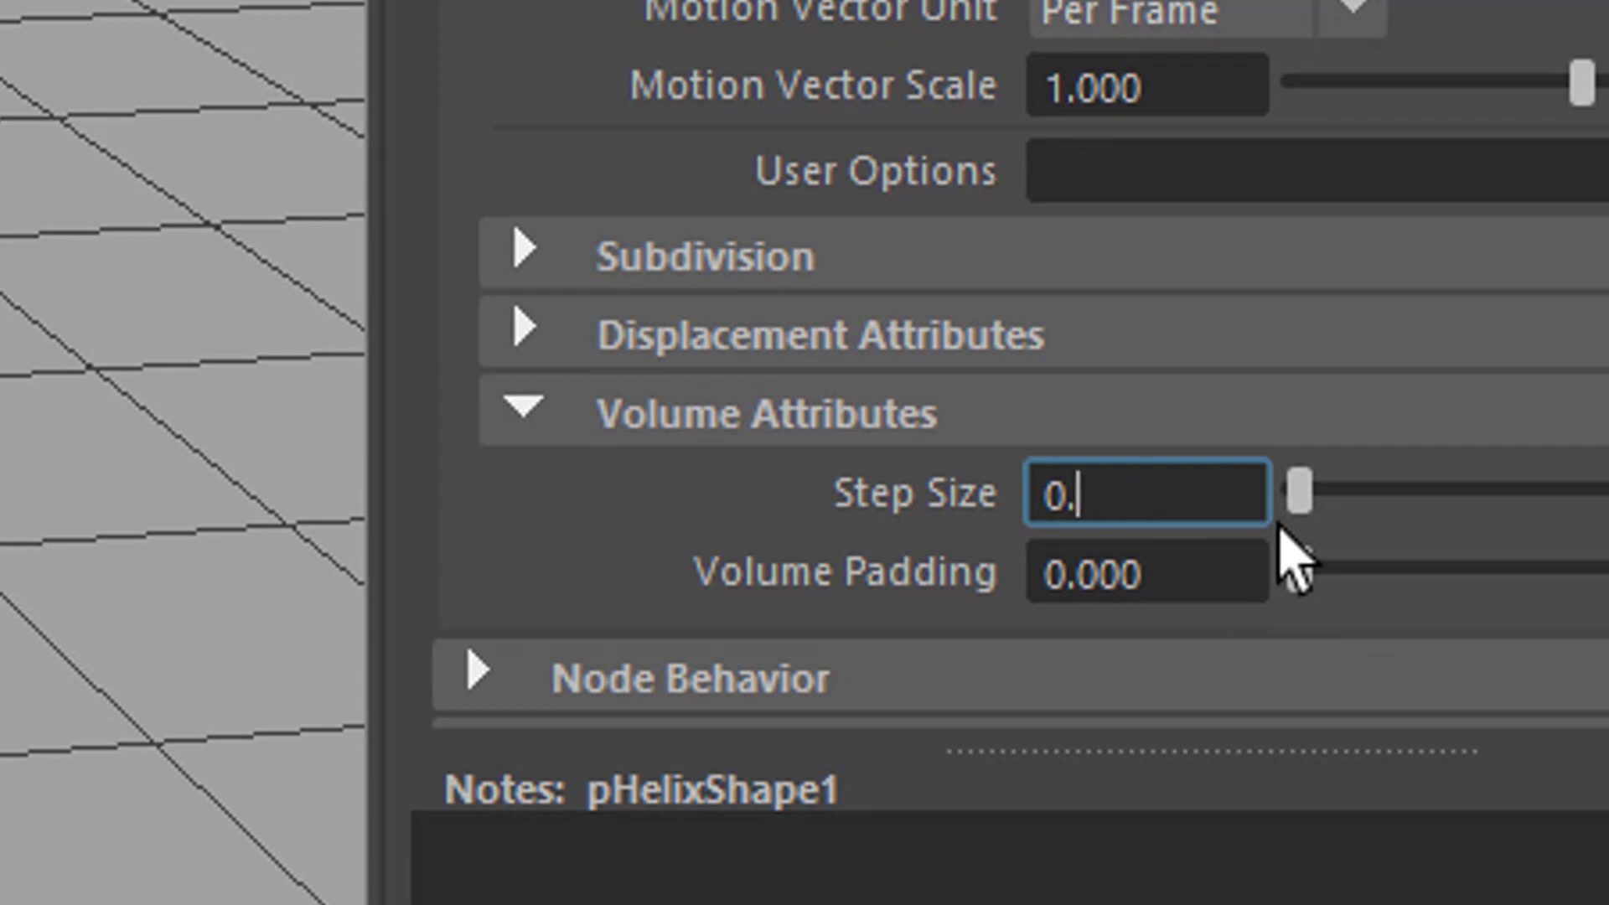
pyautogui.write('1')
pyautogui.press('Return')
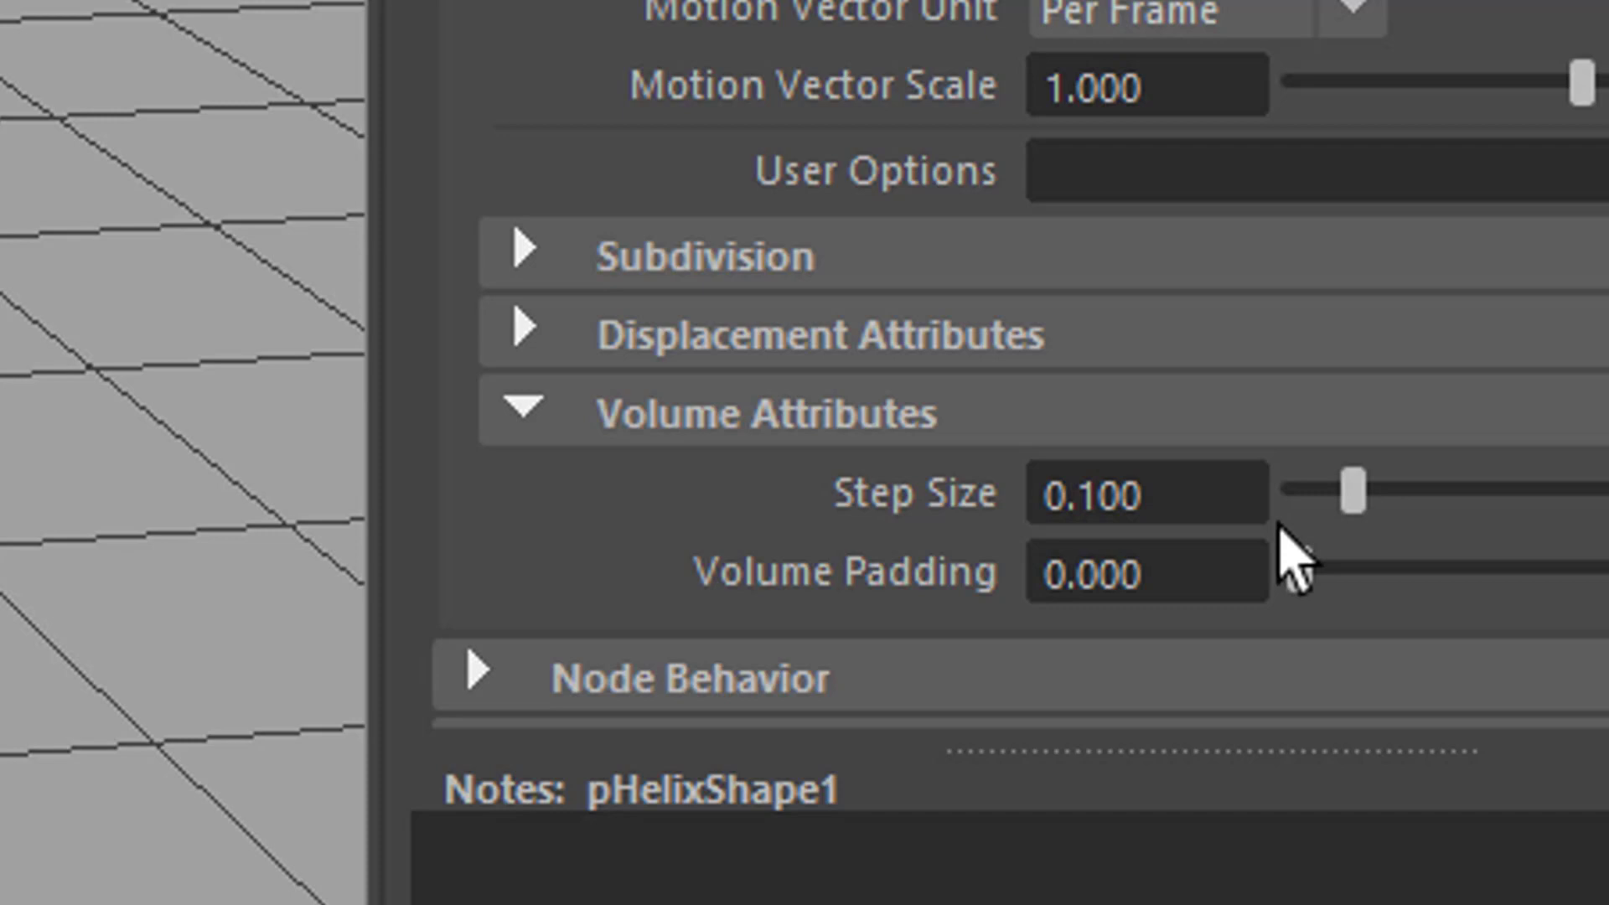
pyautogui.moveTo(1189, 586); pyautogui.dragTo(1045, 597)
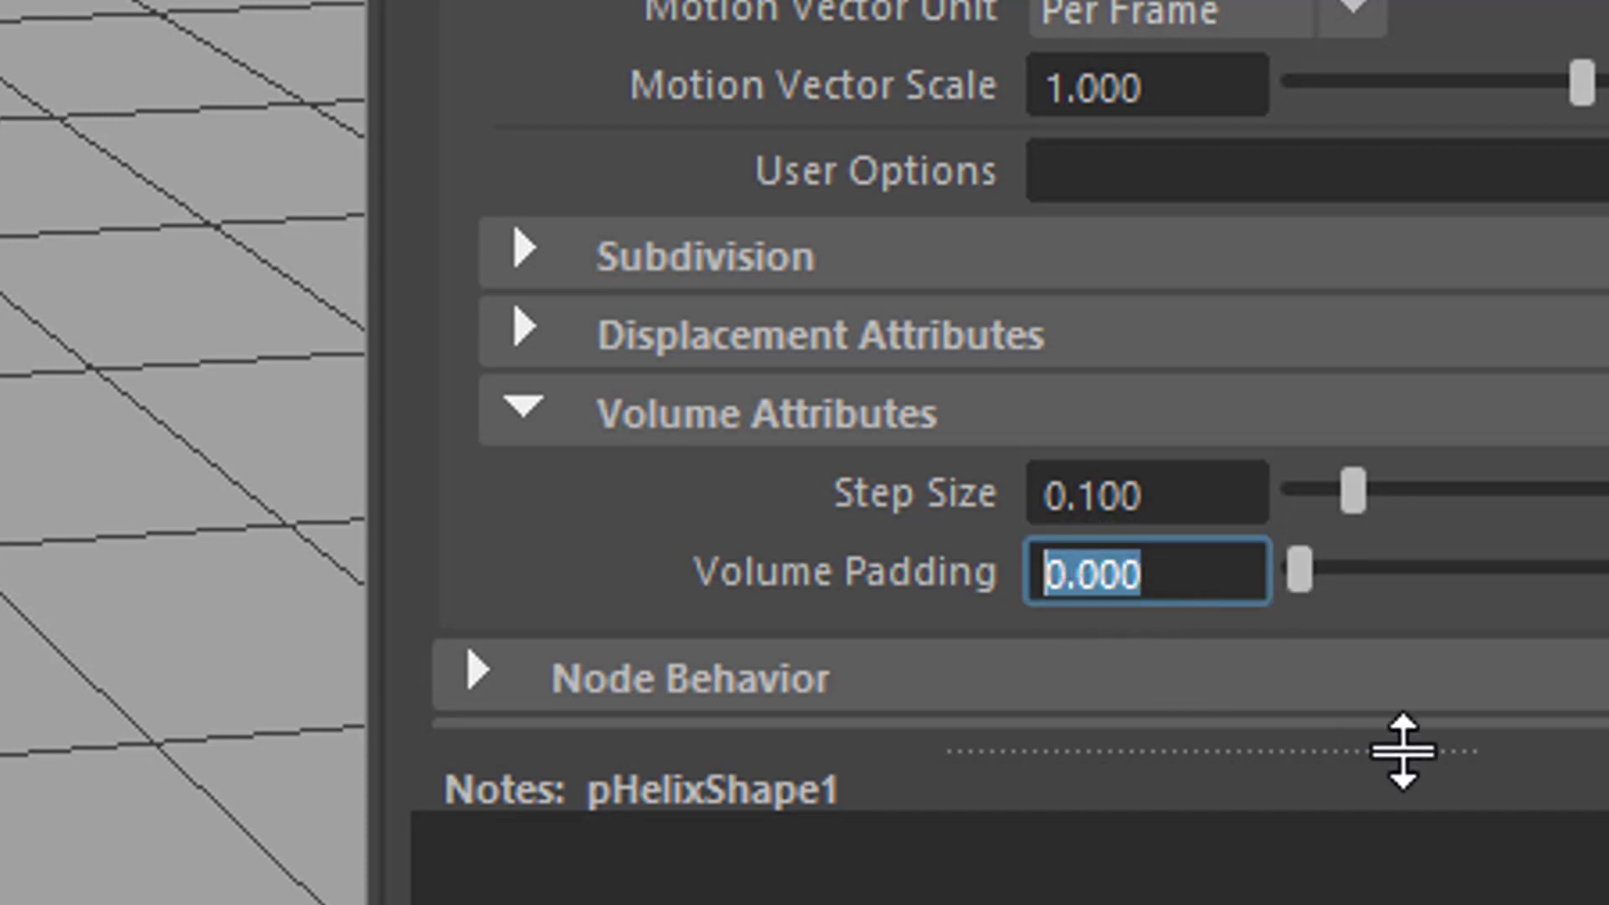
pyautogui.write('1')
pyautogui.press('Return')
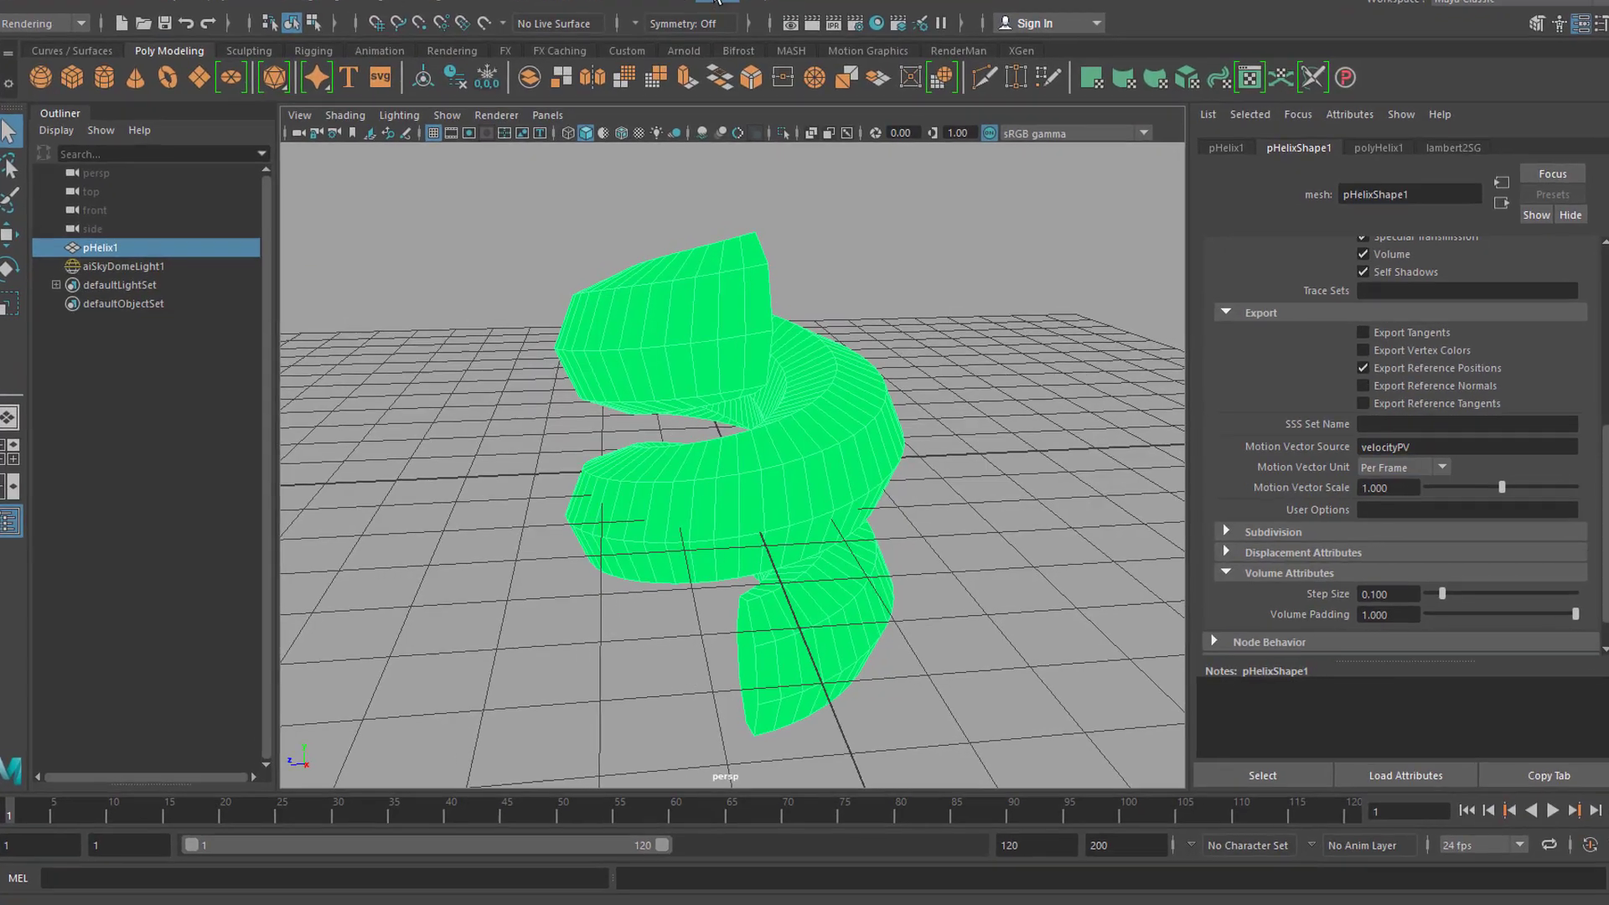
# - Bring up the Arnold menu to render the volume-shaded helix
pyautogui.click(720, 7)
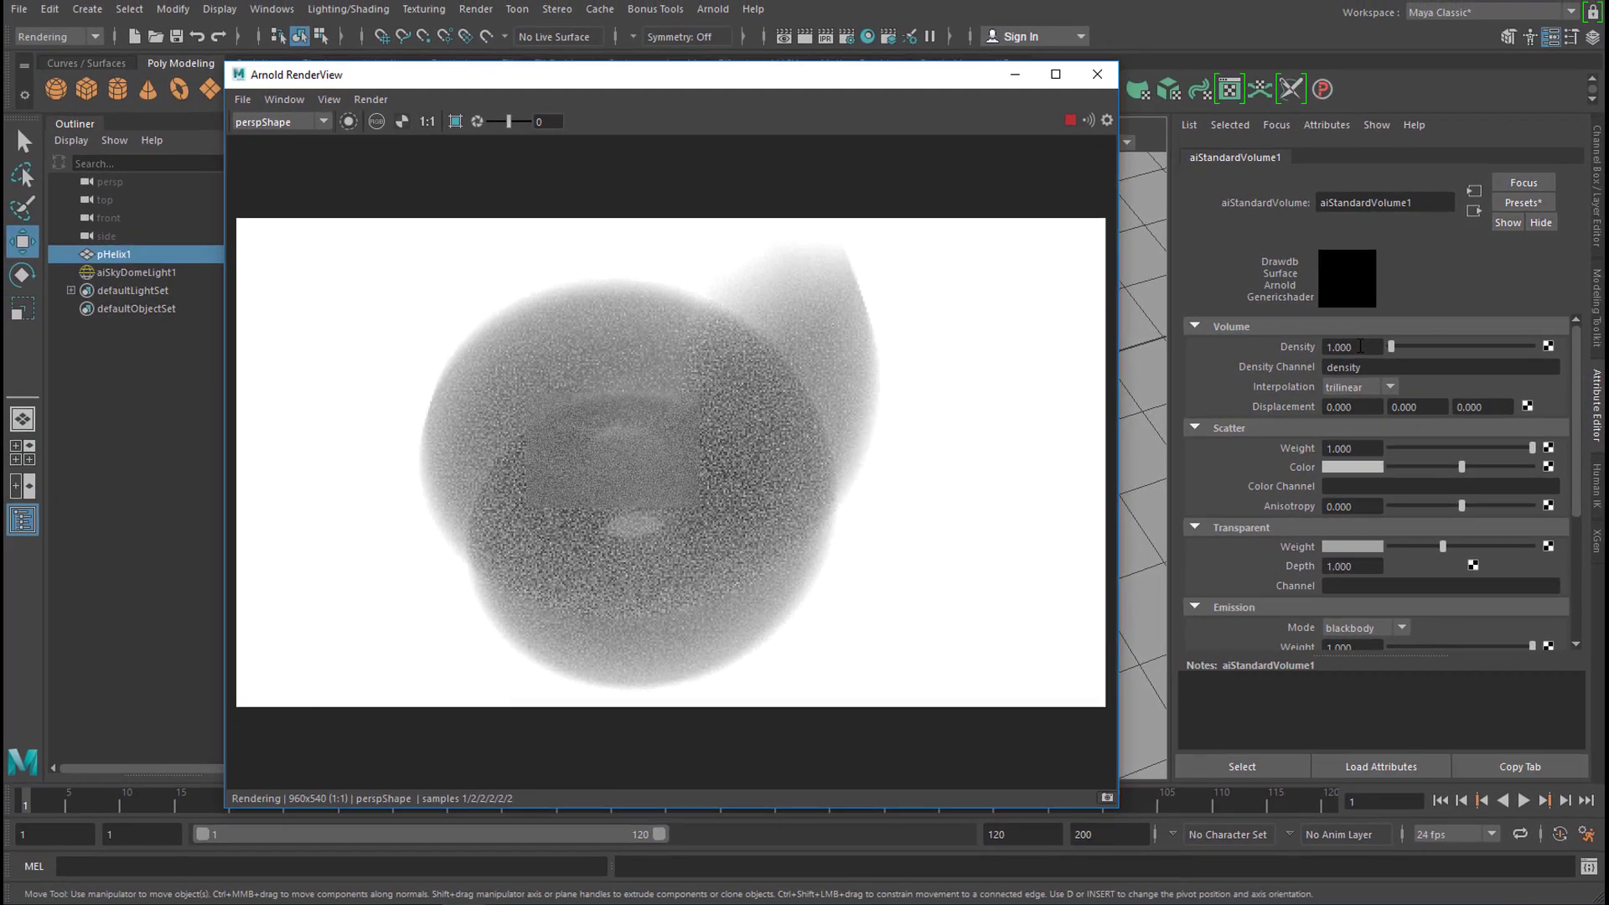
# - Set aiStandardVolume1 Density to 0.2, then raise it to 20 for a dense volume
pyautogui.click(1316, 347)
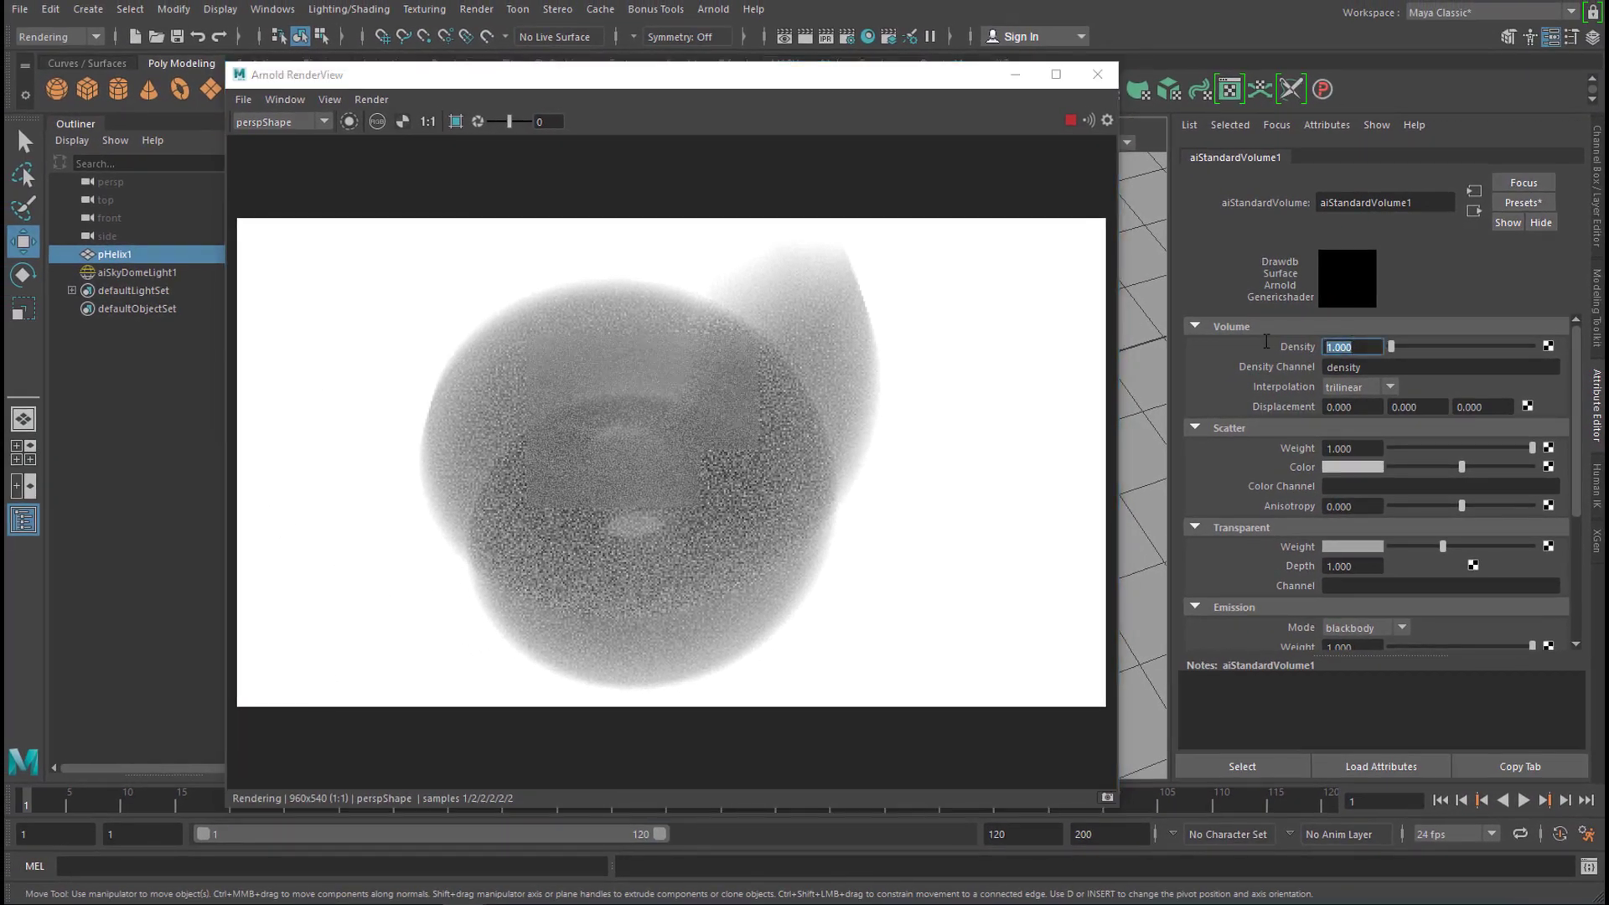
pyautogui.write('0')
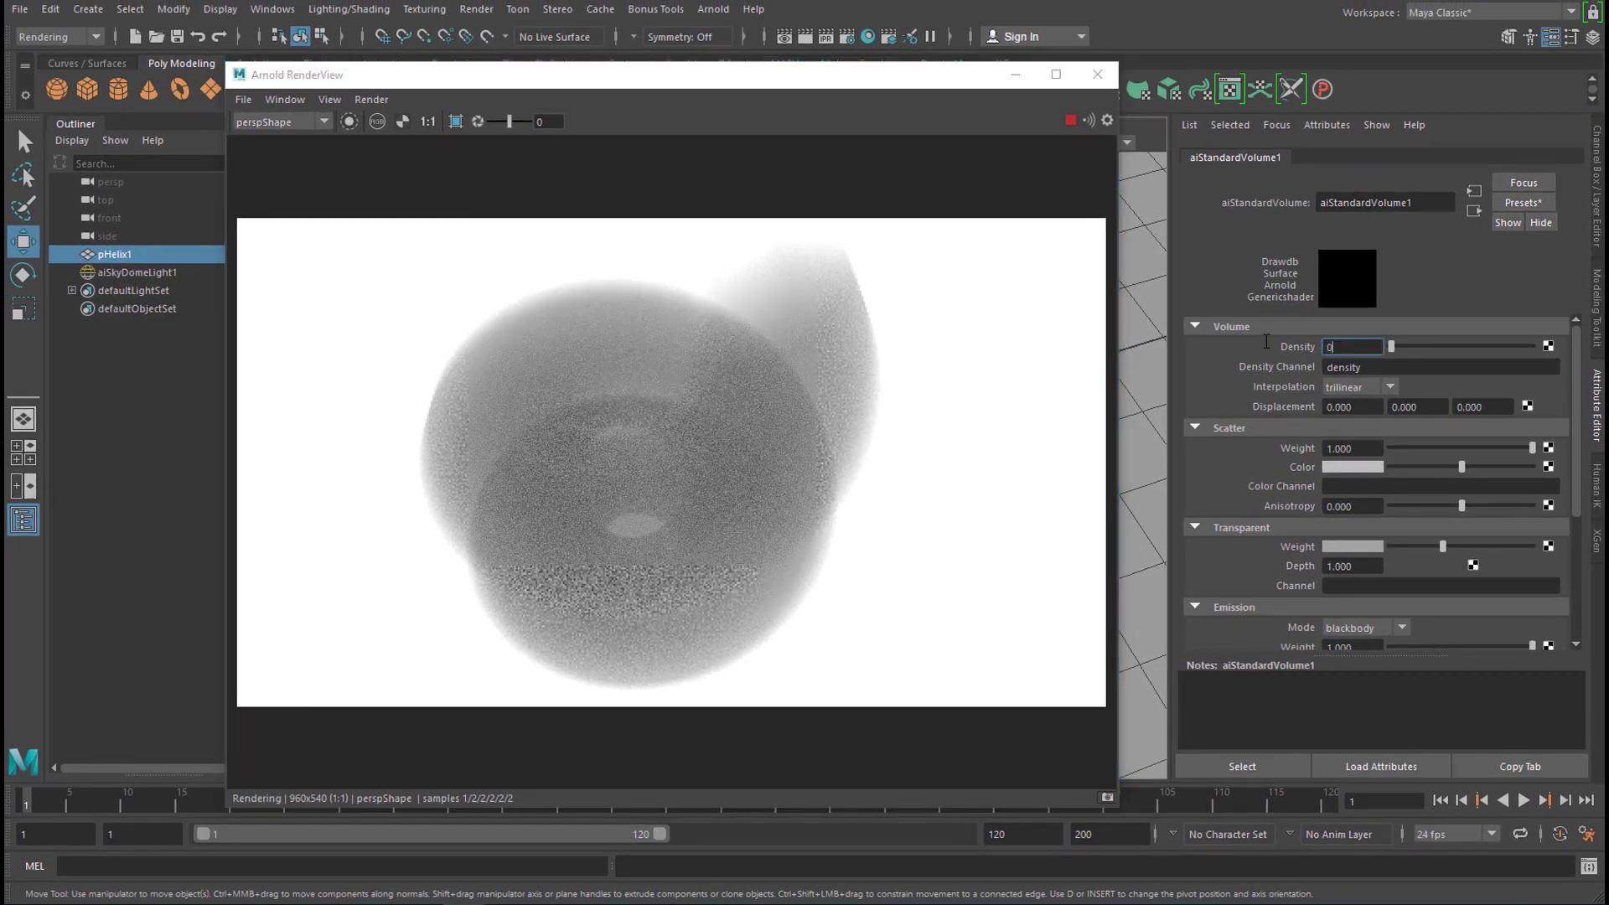
pyautogui.write('.2')
pyautogui.press('Return')
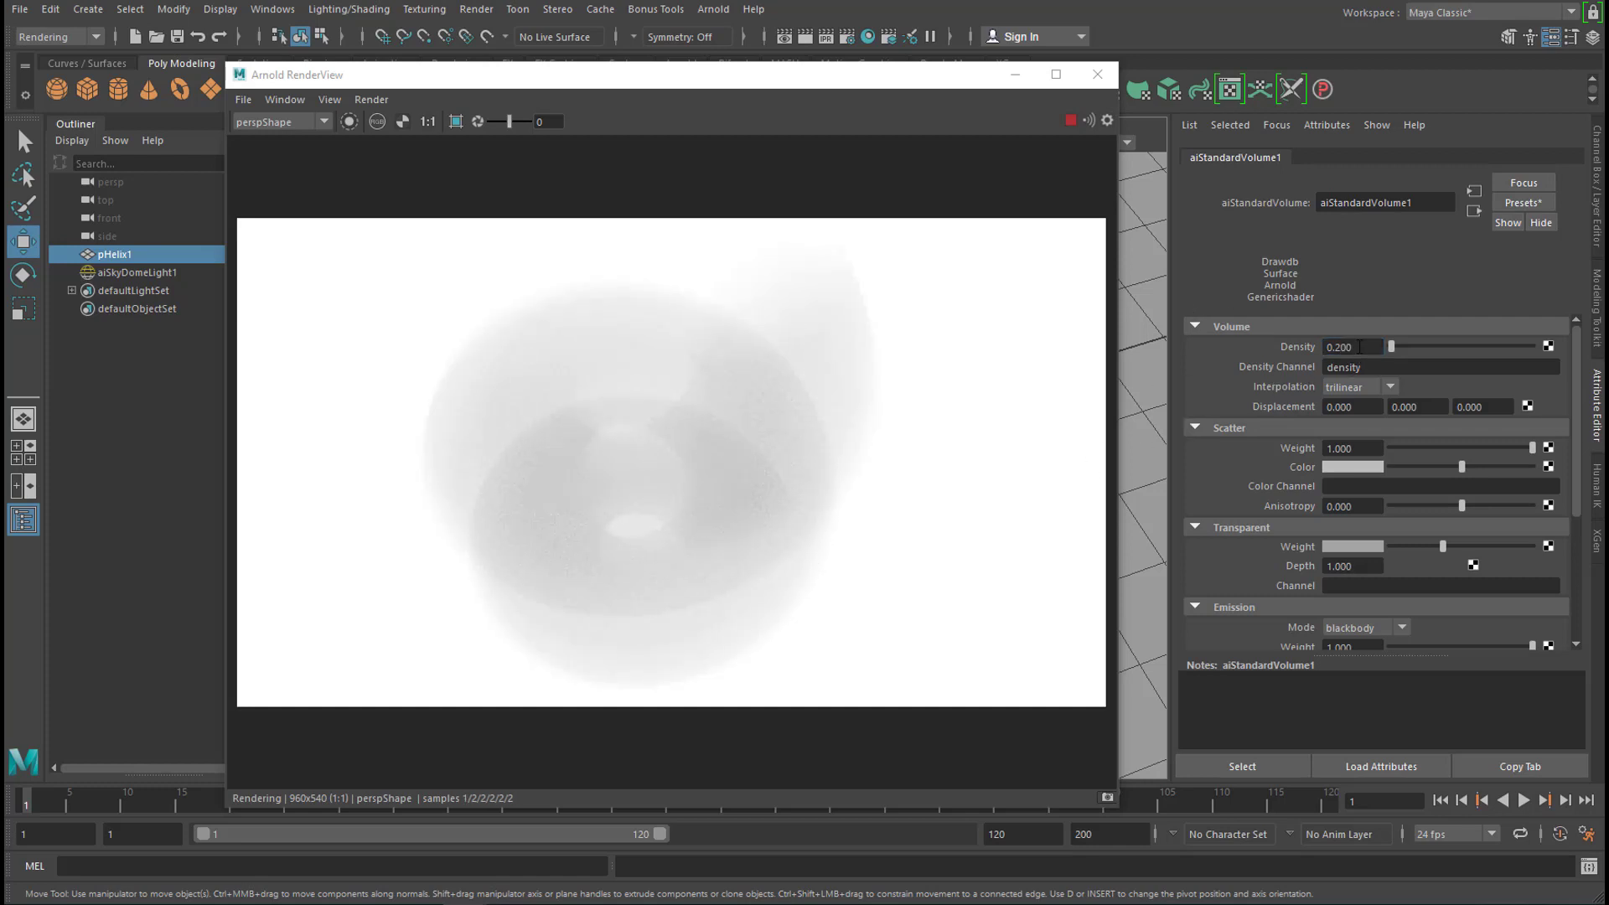
pyautogui.doubleClick(1359, 348)
pyautogui.write('20')
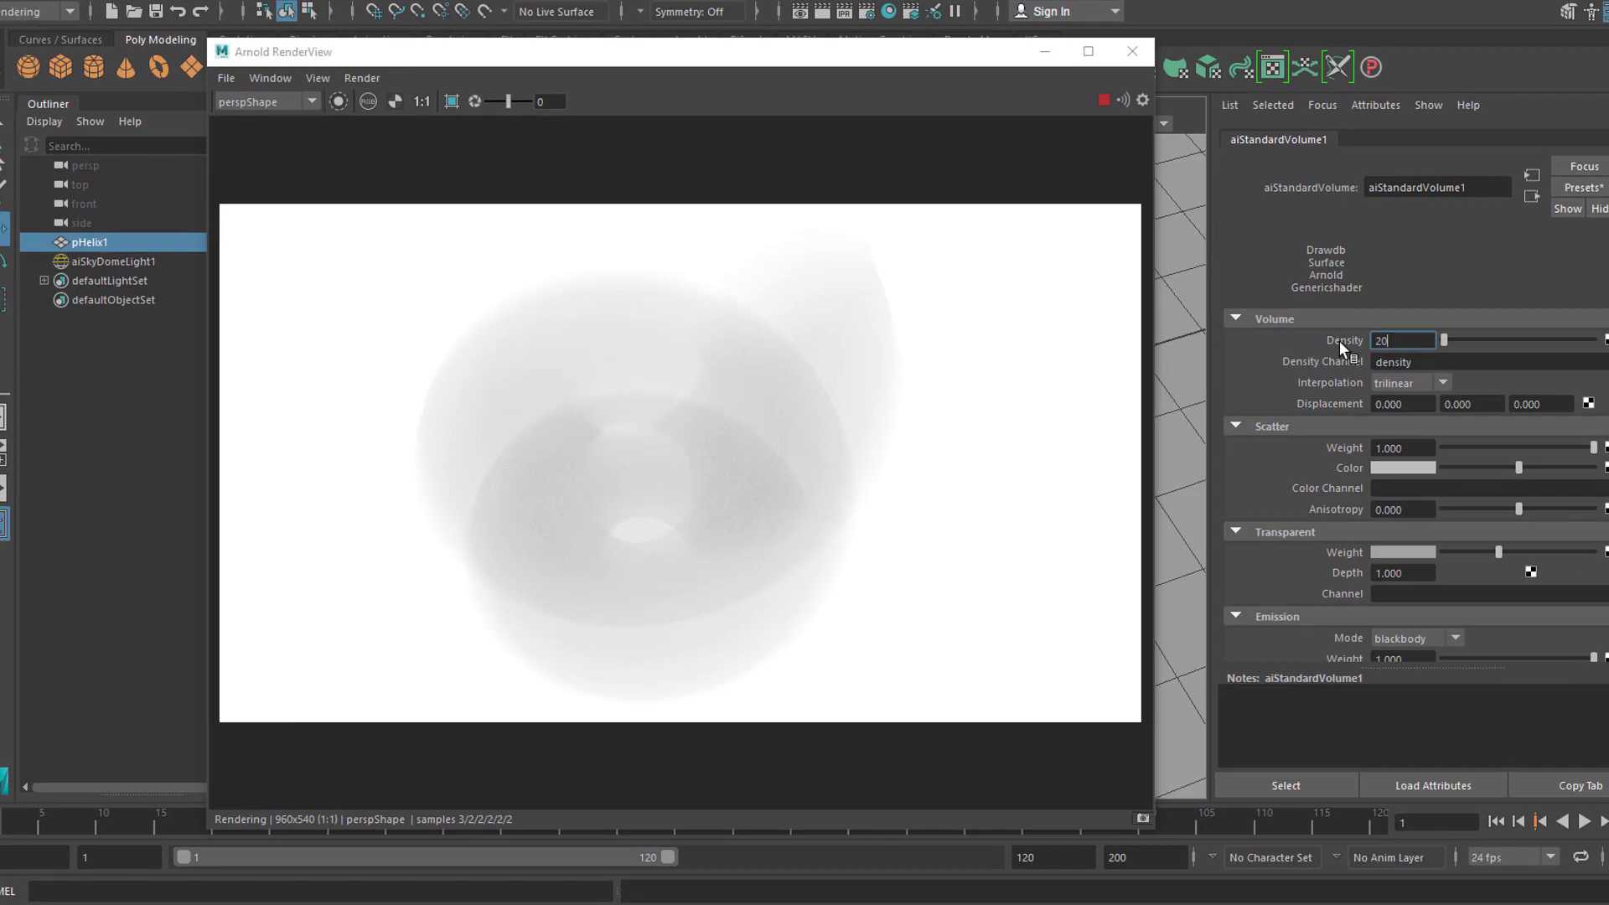
pyautogui.press('Return')
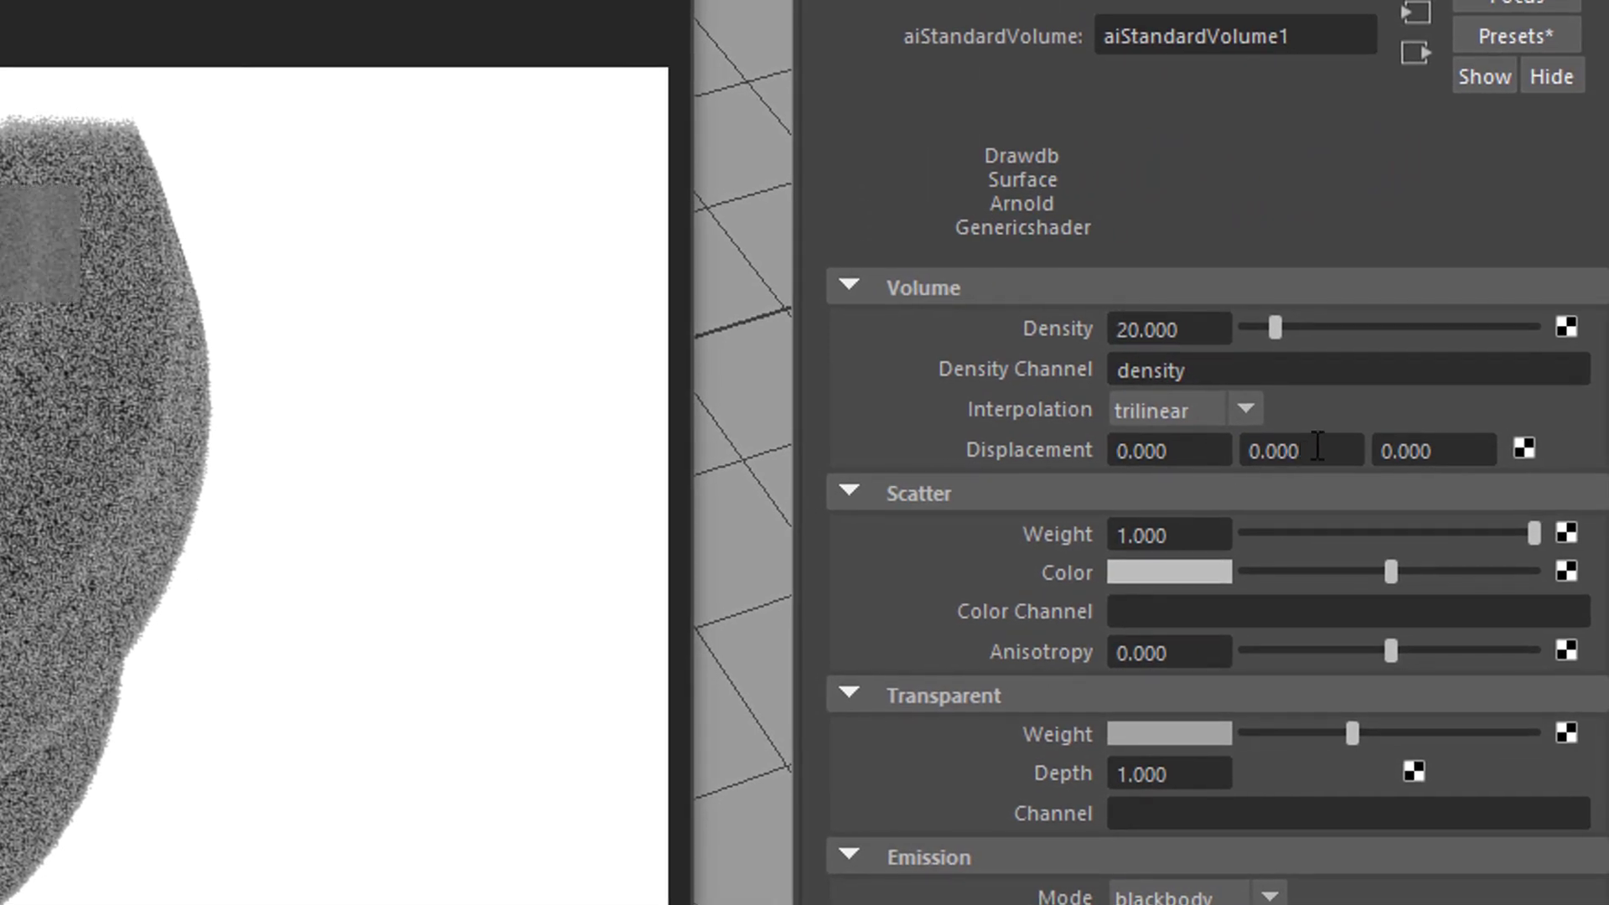
# - Map a texture to the volume's Displacement, filtering Arnold render nodes by 'noise' for aiNoise
pyautogui.click(1525, 450)
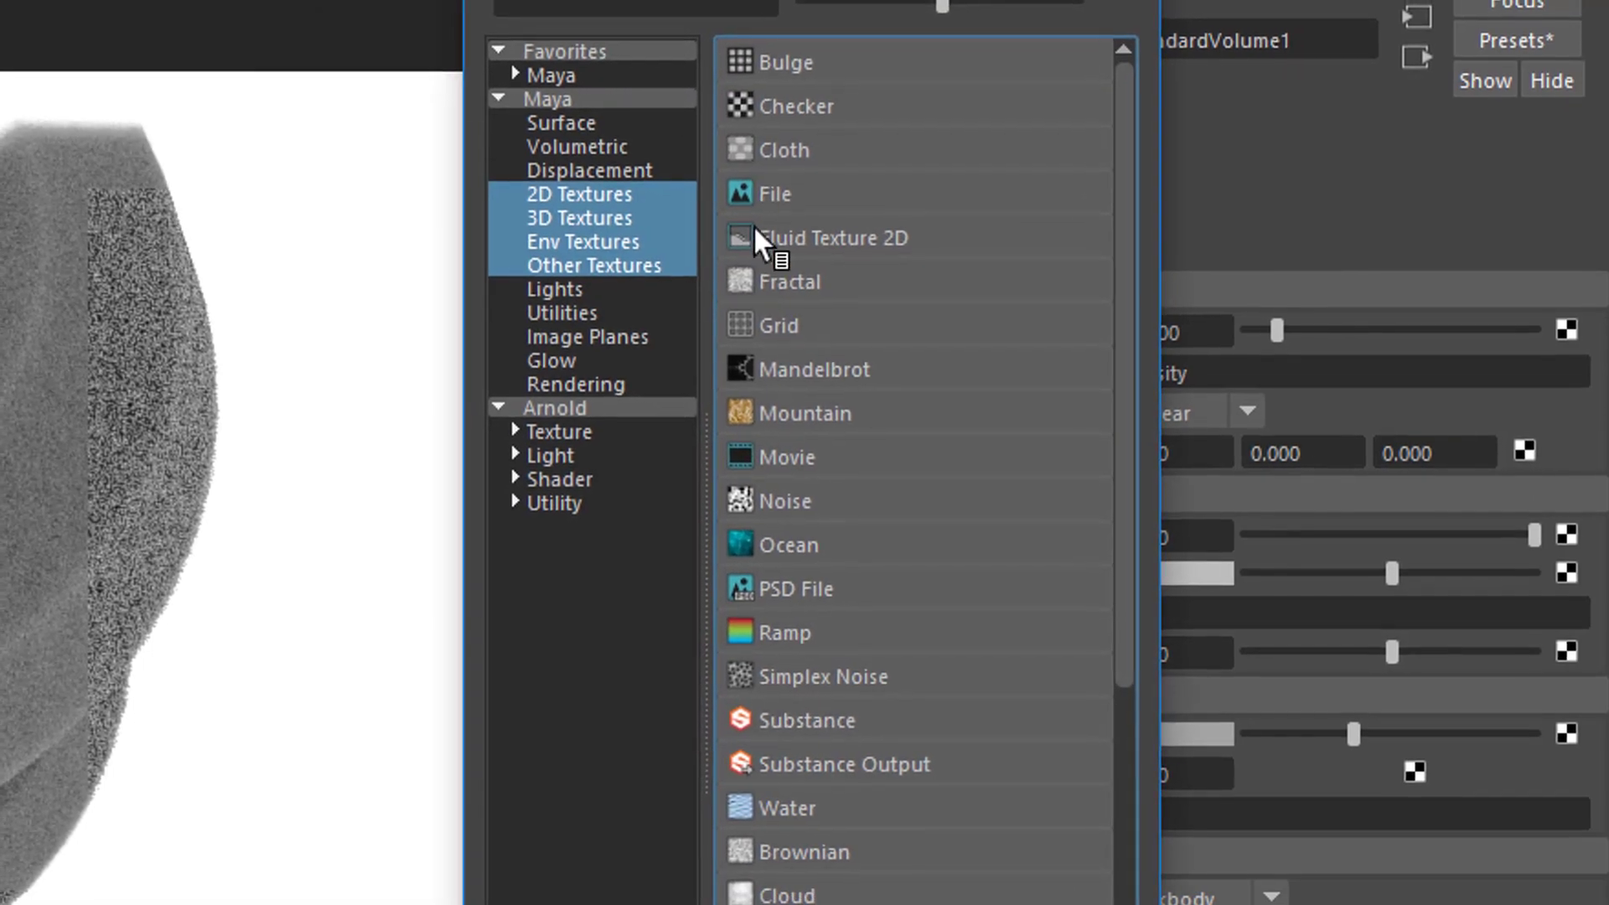
pyautogui.click(590, 412)
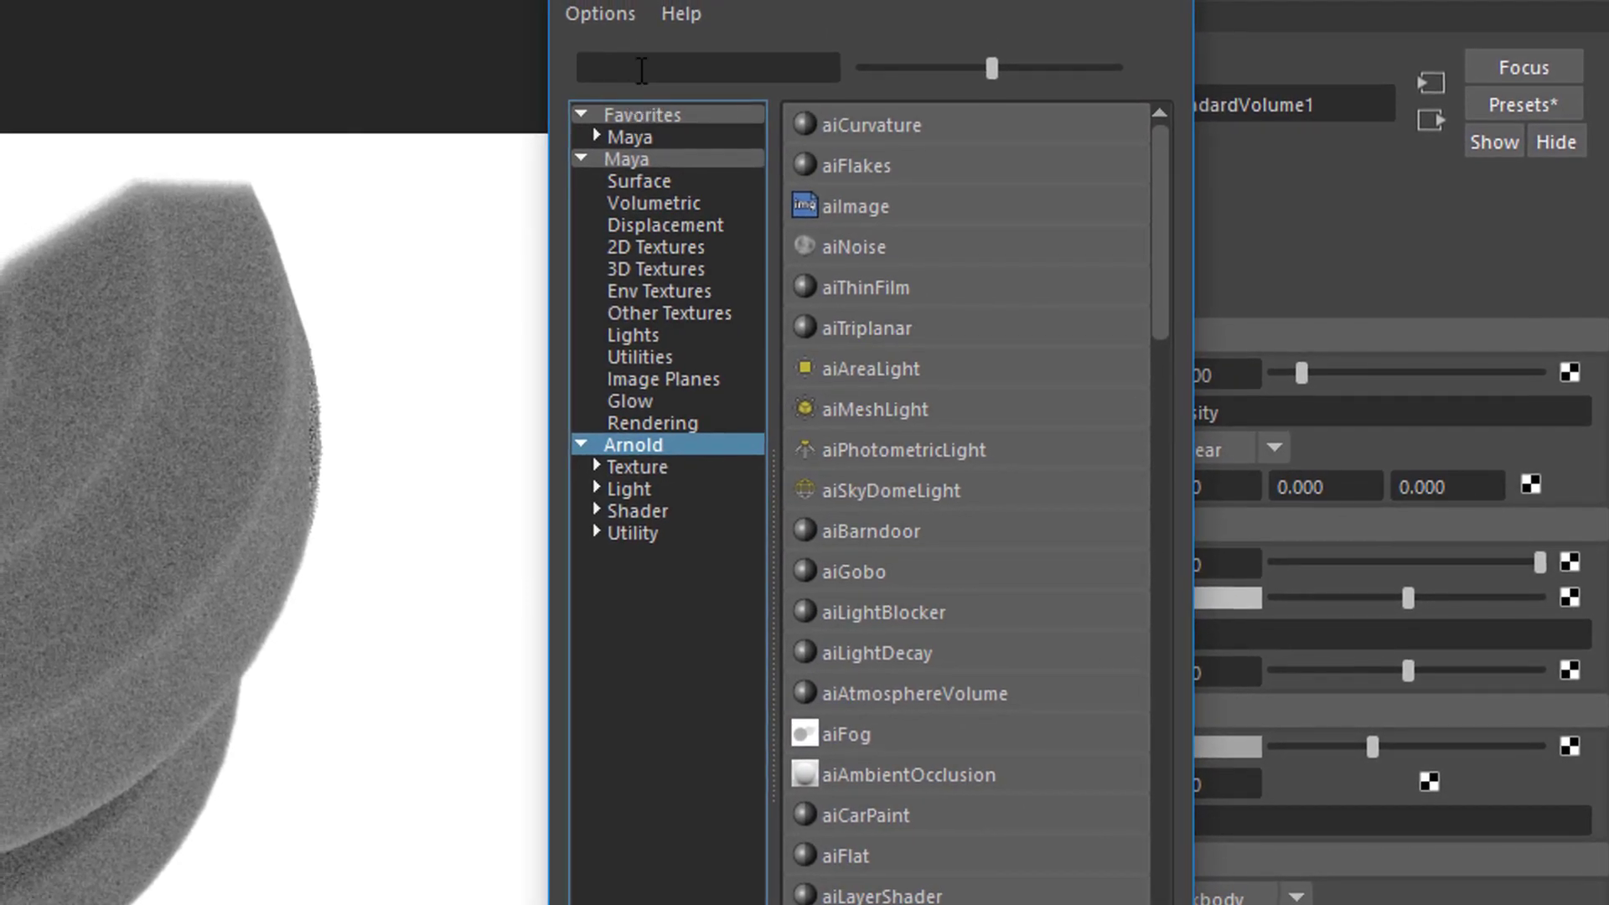
pyautogui.click(630, 60)
pyautogui.write('noise')
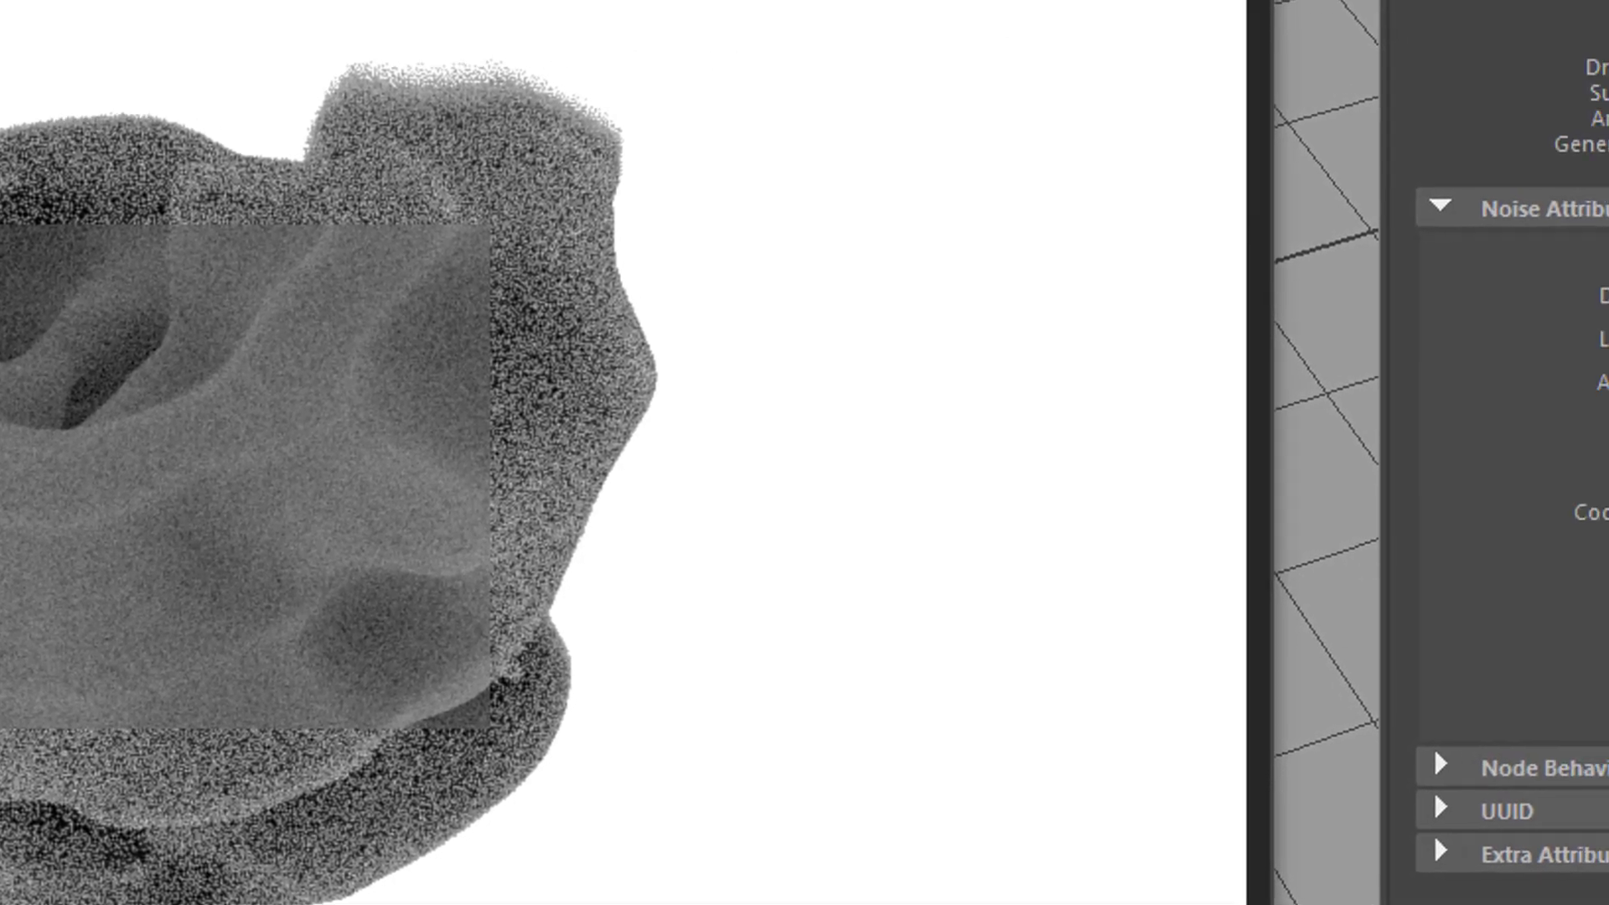
# - Raise the aiNoise Octaves to 5 for finer cloud detail
pyautogui.press('Return')
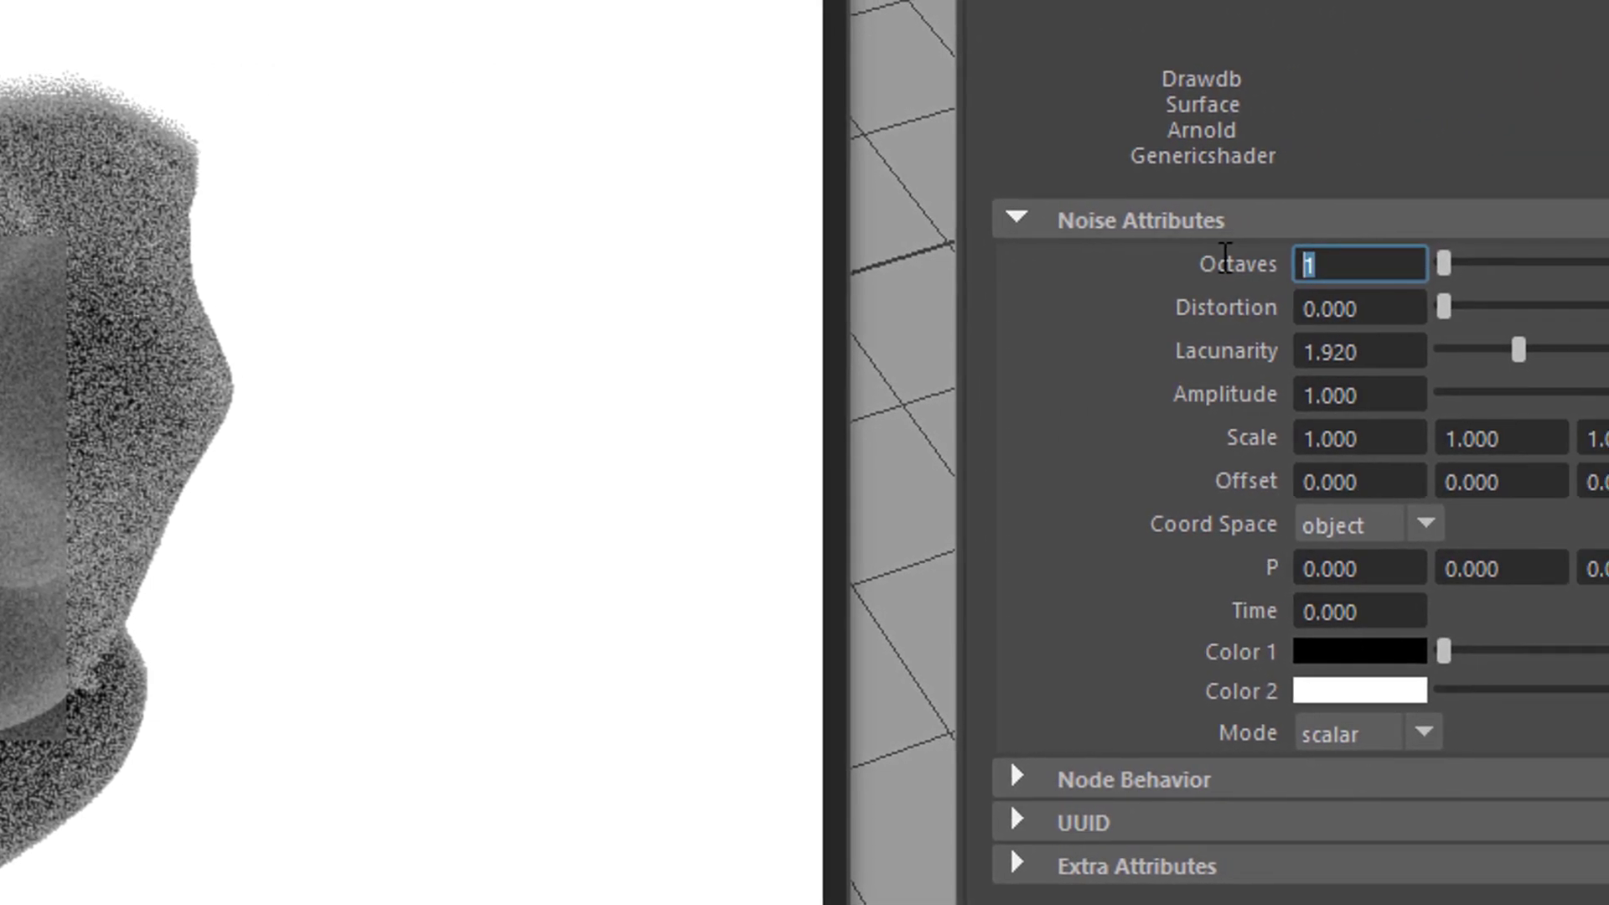
pyautogui.write('5')
pyautogui.press('Return')
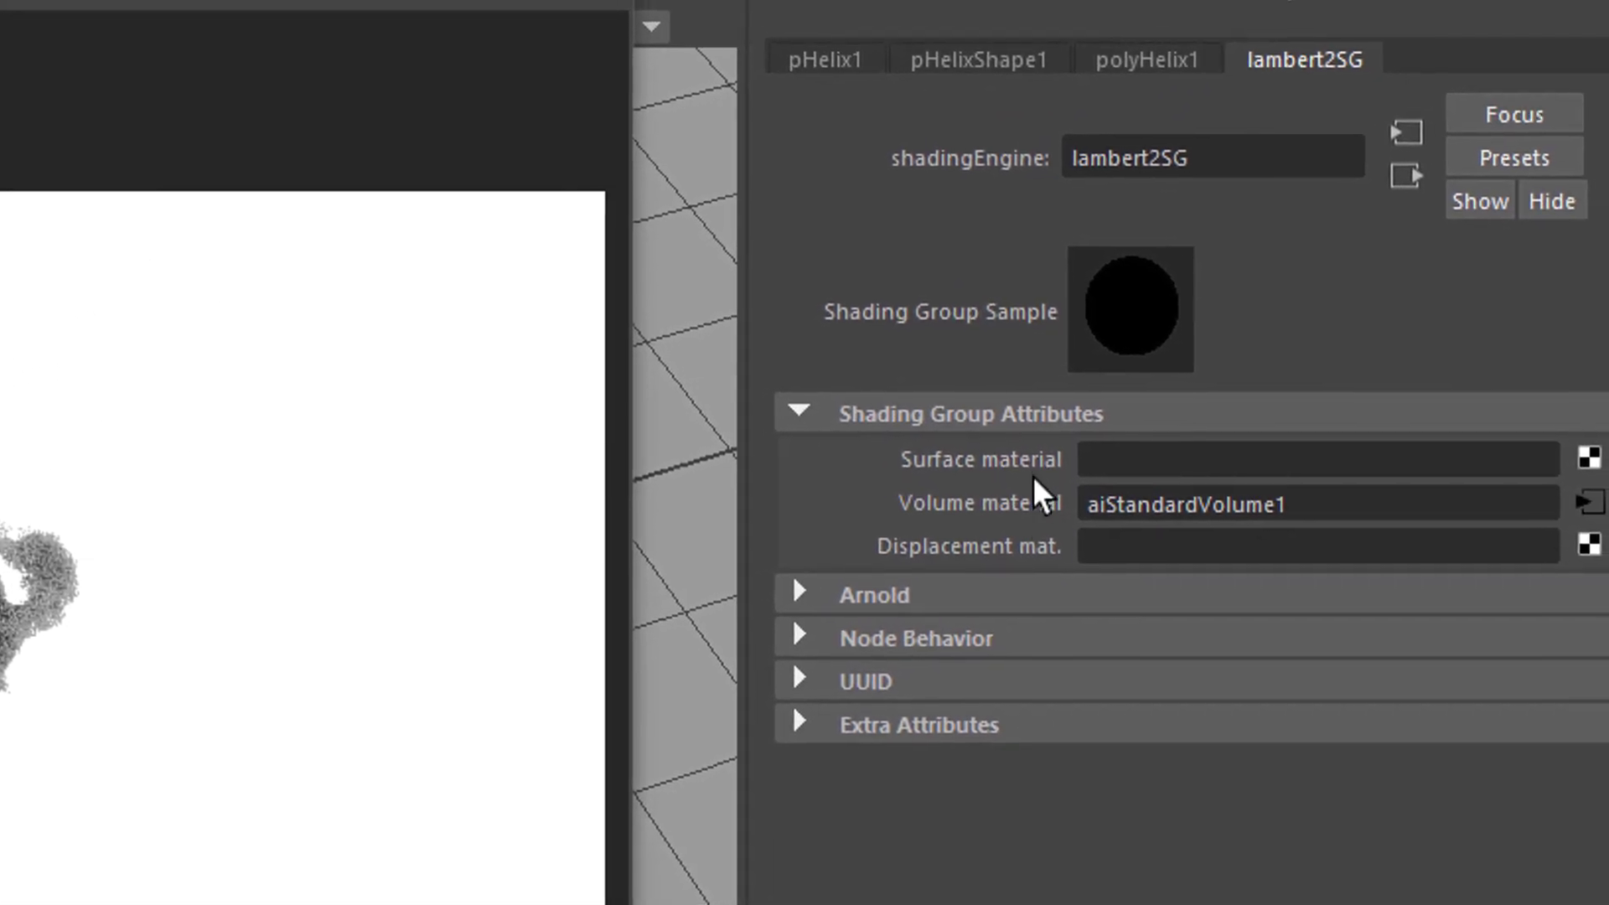
# - Show pHelixShape1's Arnold Volume Attributes, with Step Size 0.100 and Volume Padding 1.000
pyautogui.moveTo(1018, 521); pyautogui.dragTo(1040, 500, button='middle')
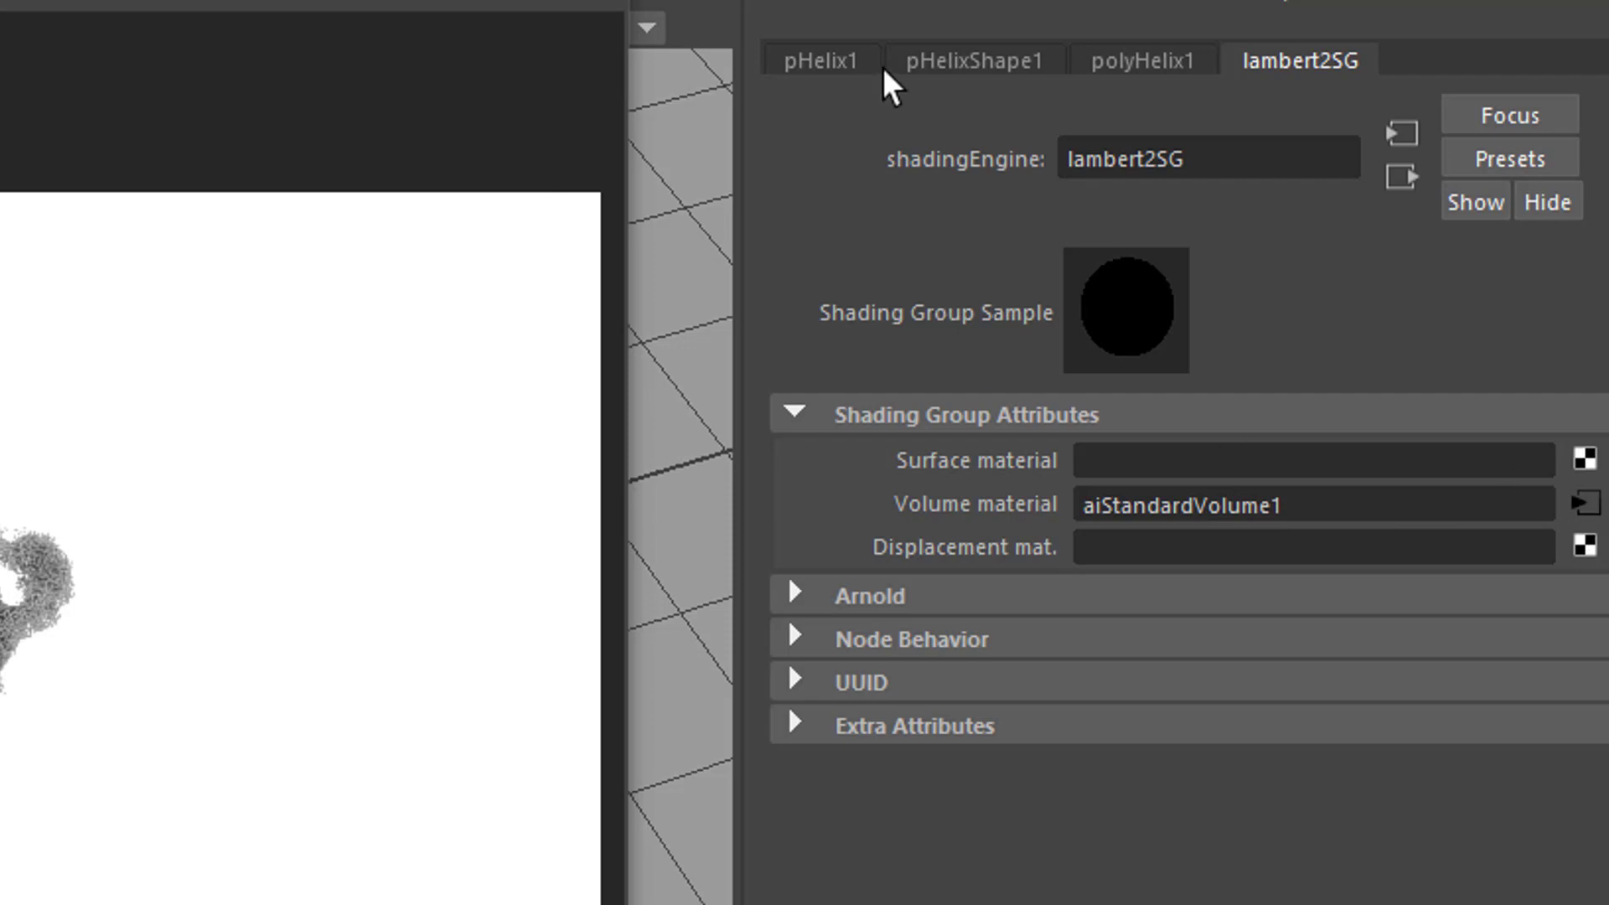
pyautogui.click(993, 81)
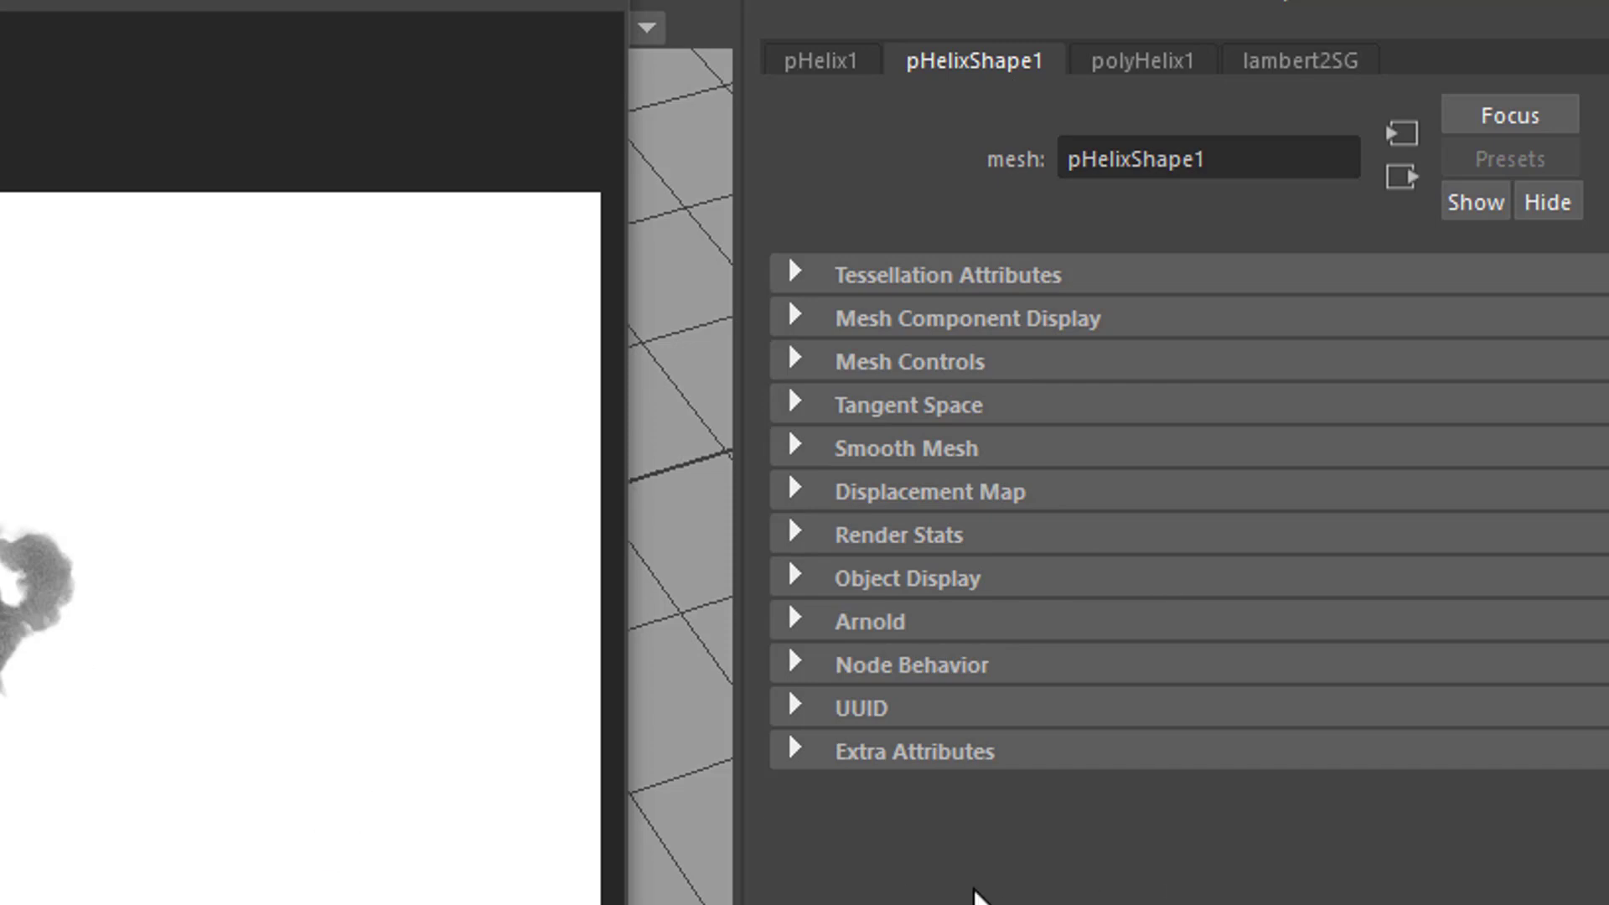
pyautogui.click(801, 622)
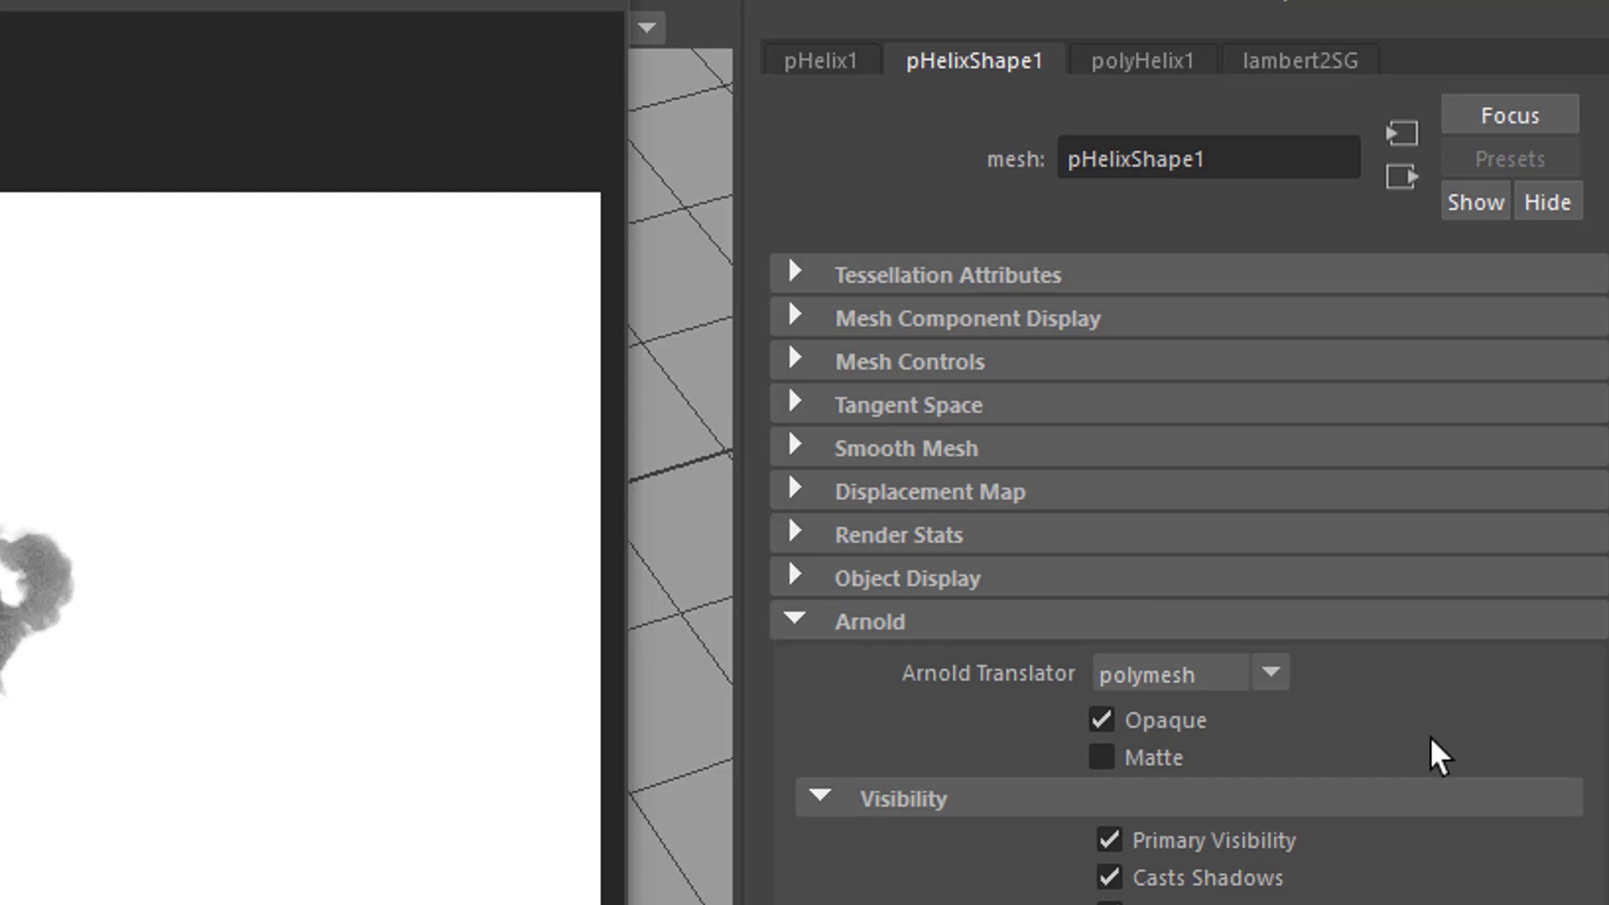
pyautogui.scroll(-10, 1597, 443)
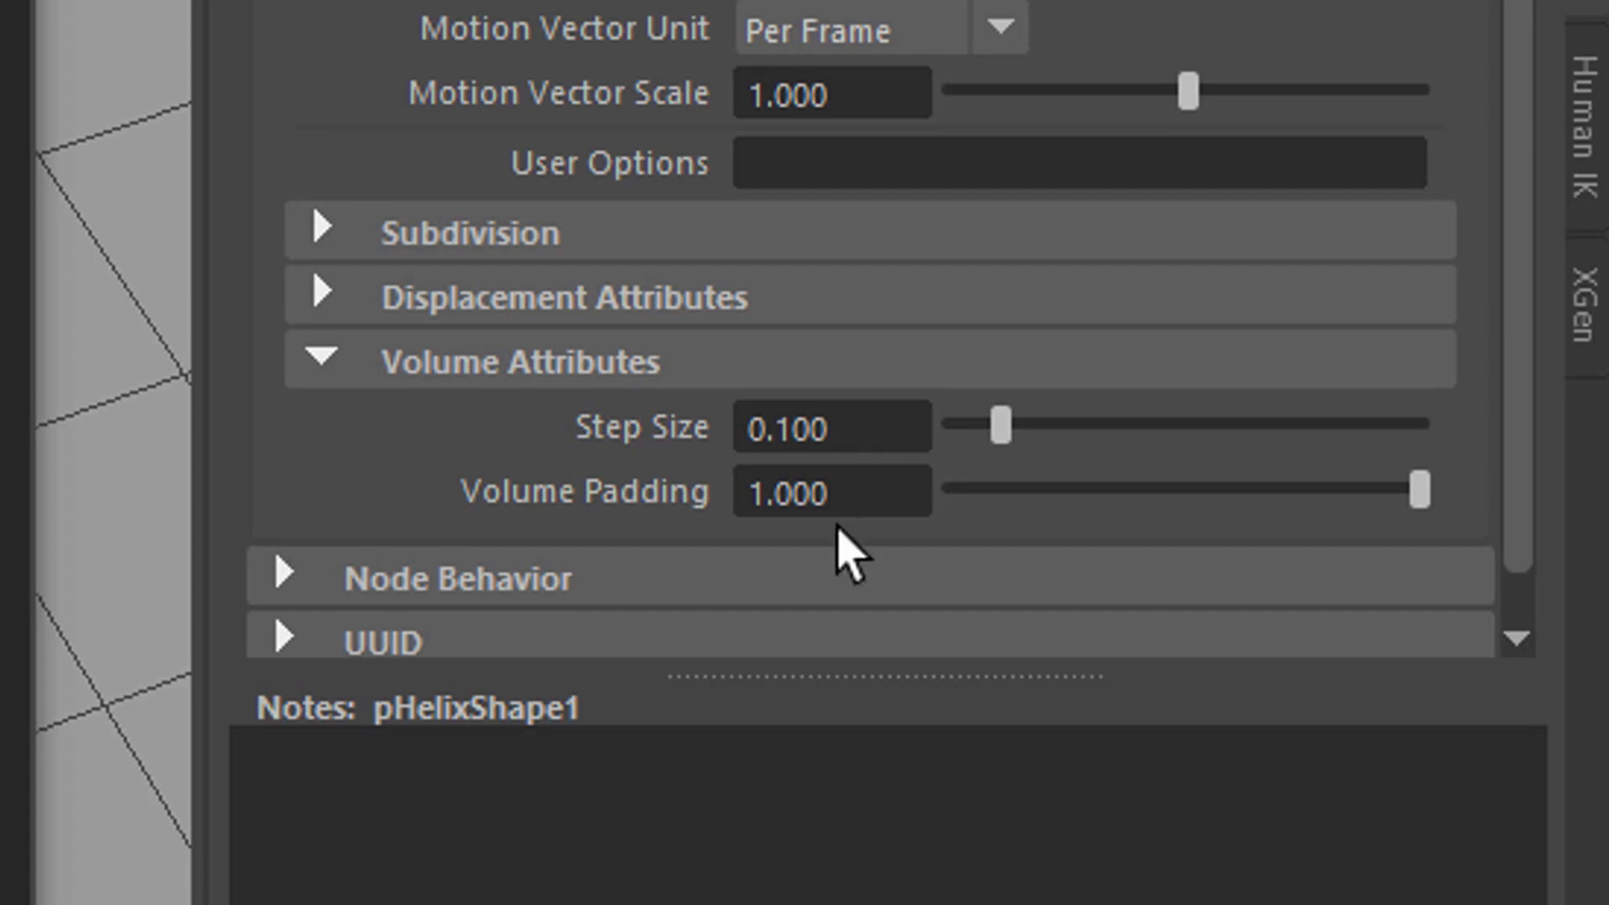
# - Try a pHelixShape1 Volume Padding of 30, revert it to 1, and open the Arnold menu
pyautogui.click(902, 510)
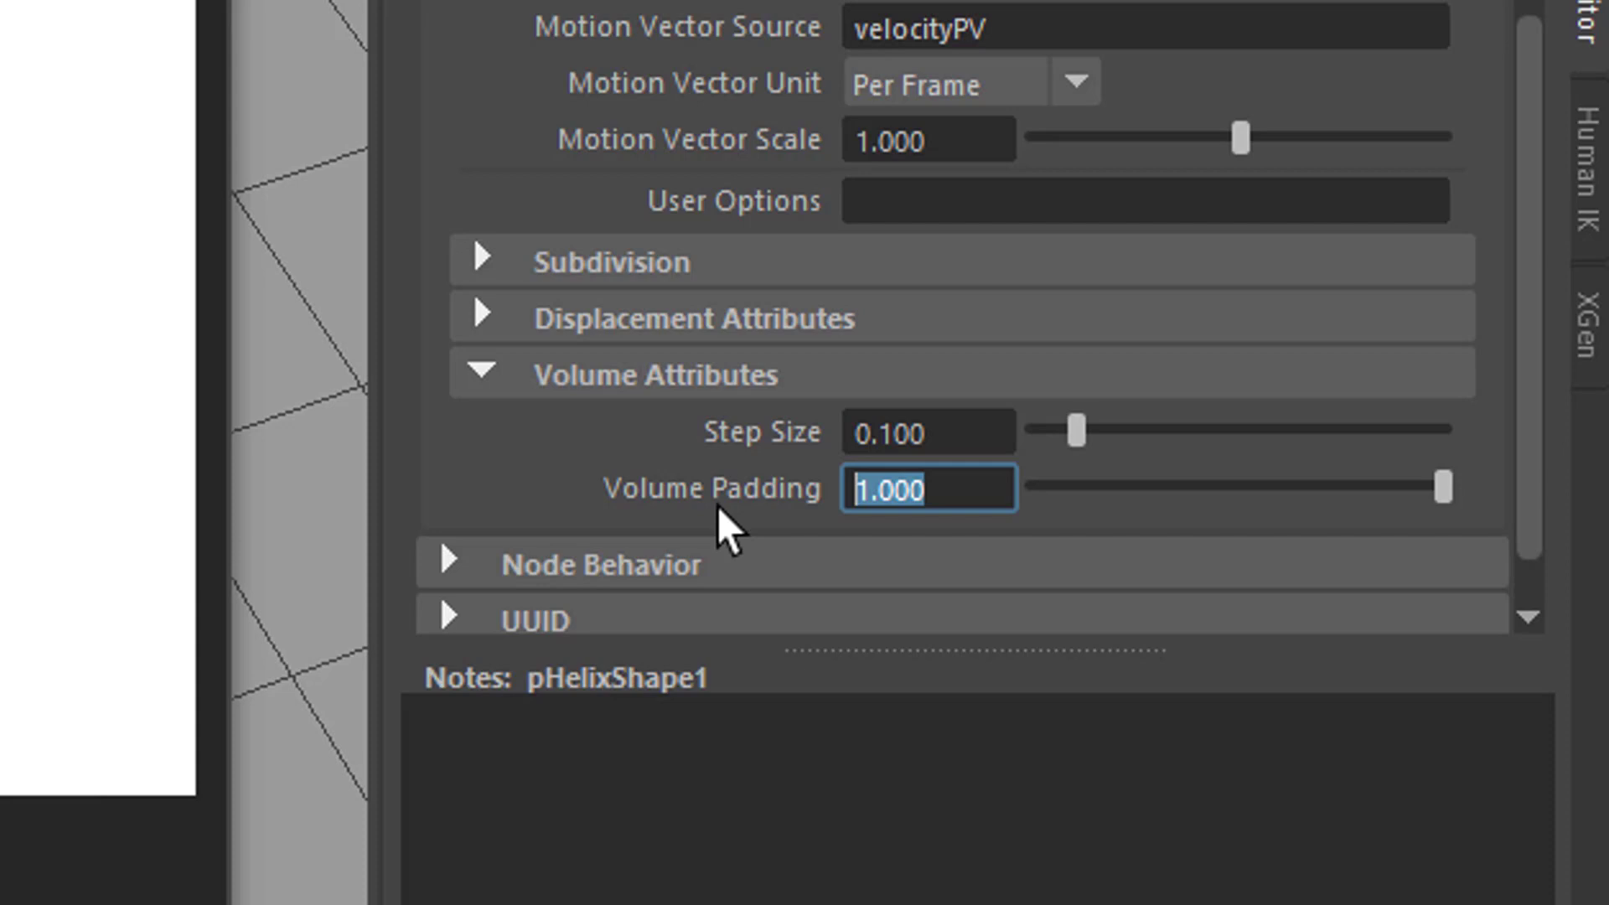
pyautogui.write('30')
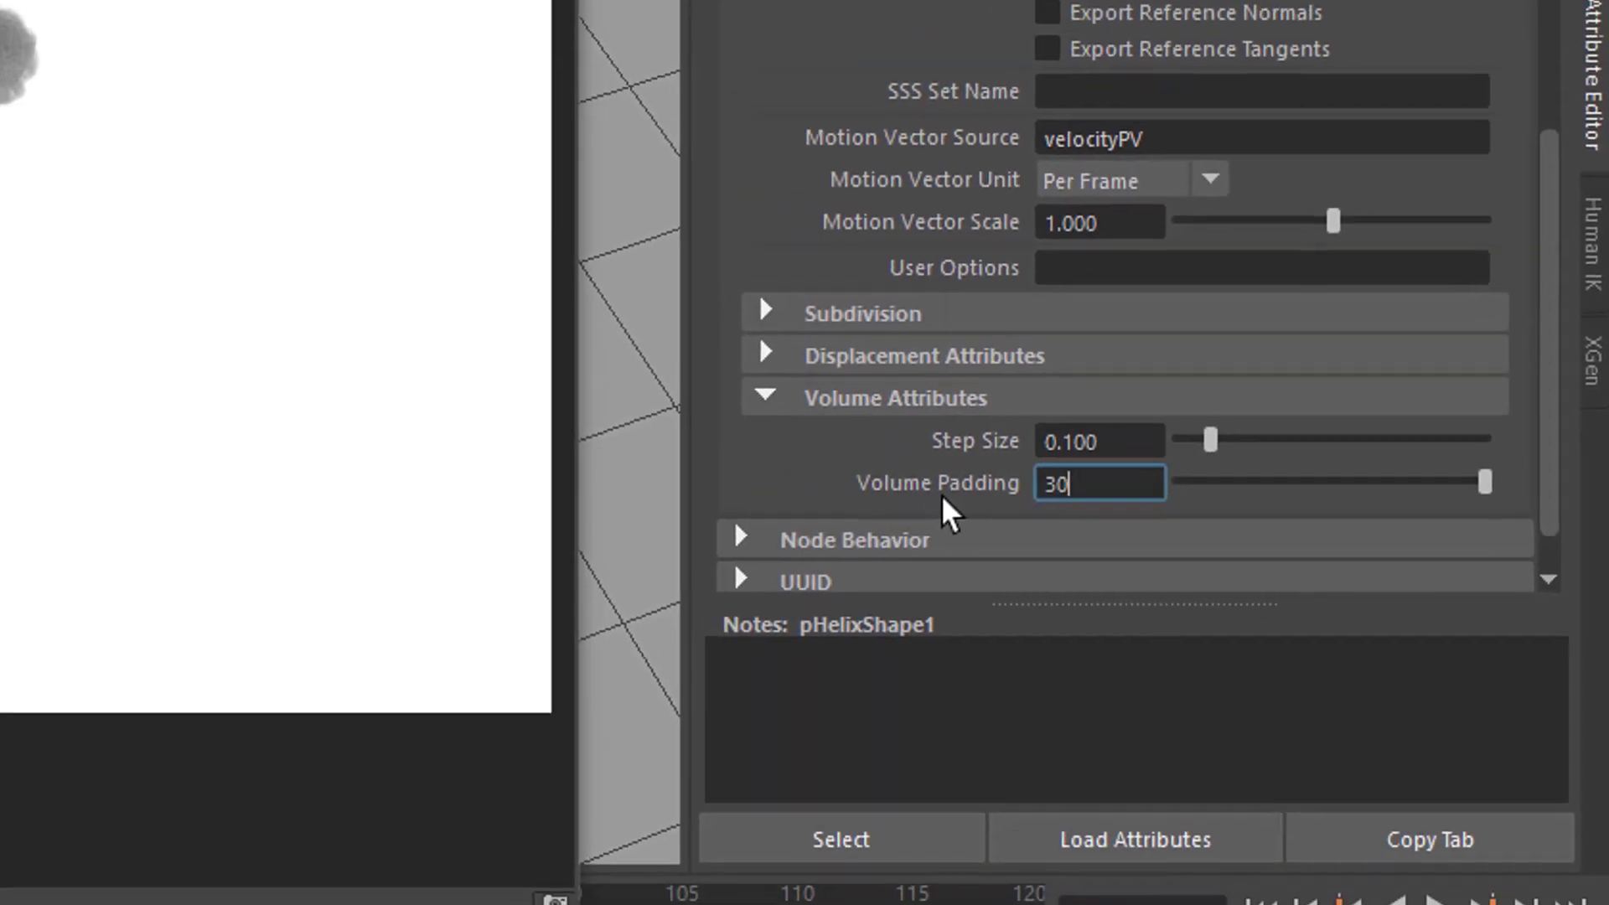
pyautogui.press('Return')
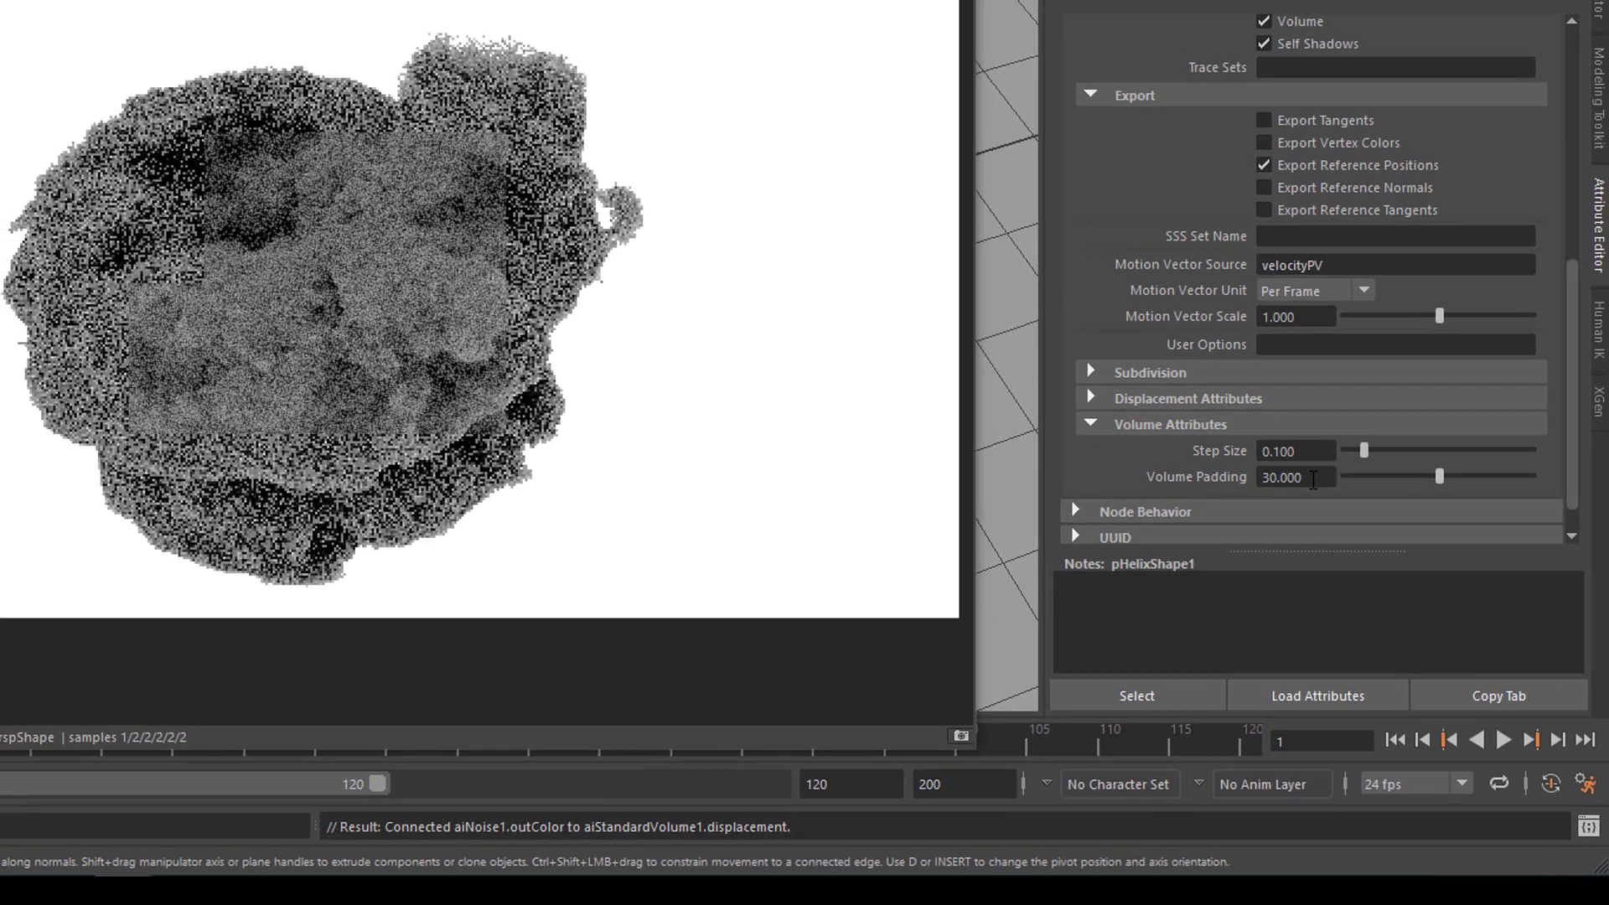
pyautogui.moveTo(1295, 478); pyautogui.dragTo(1195, 475)
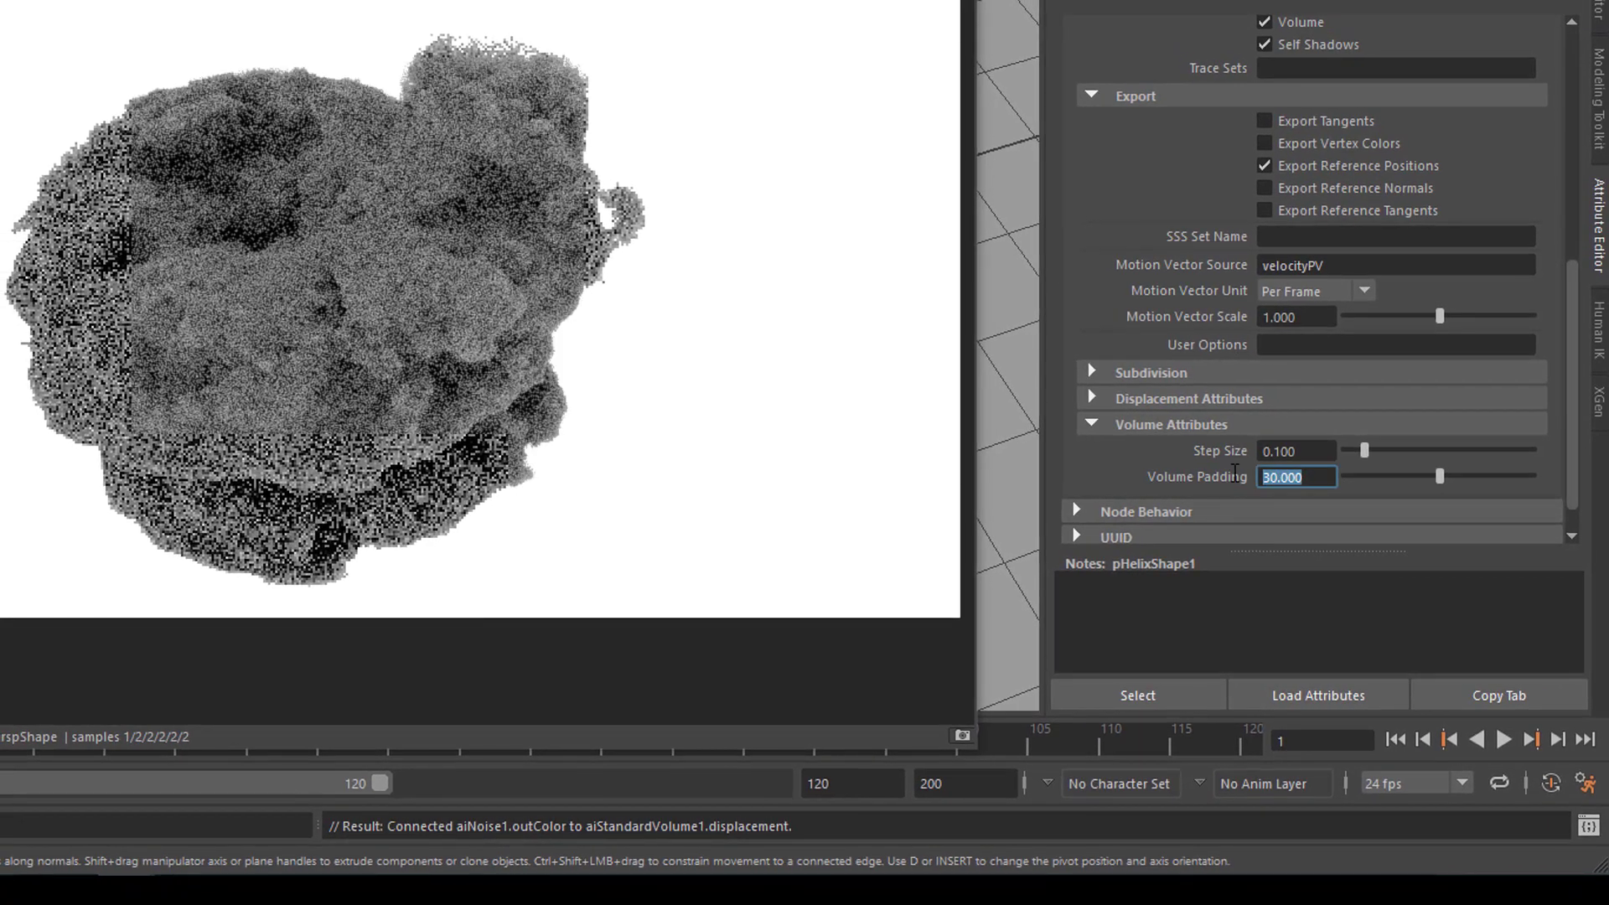
pyautogui.write('1')
pyautogui.press('Return')
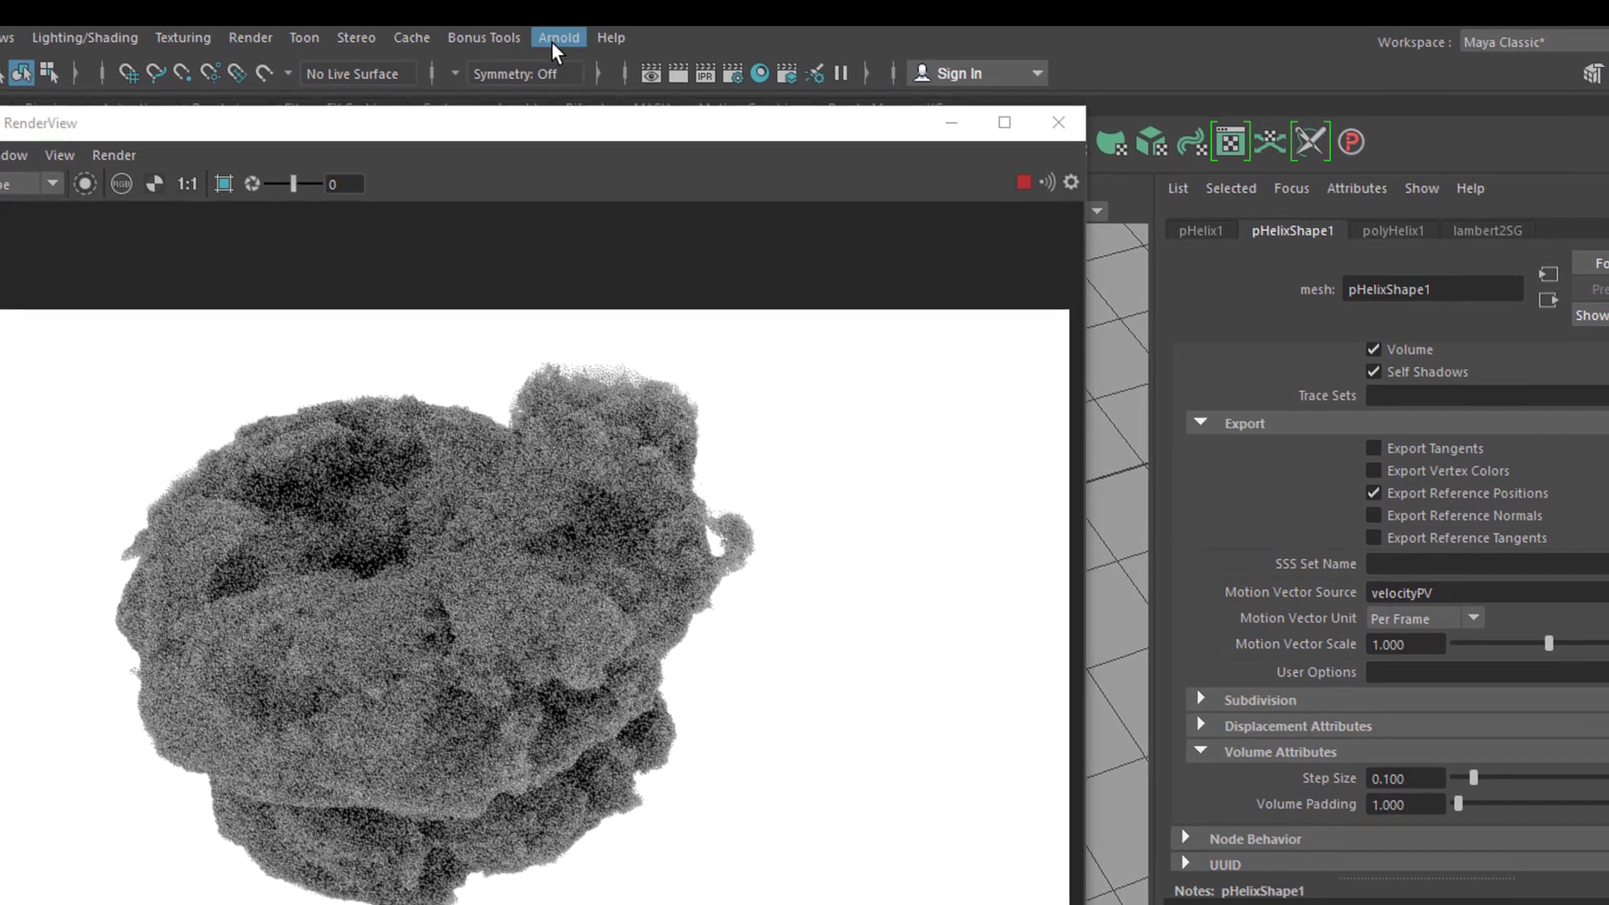
pyautogui.click(552, 40)
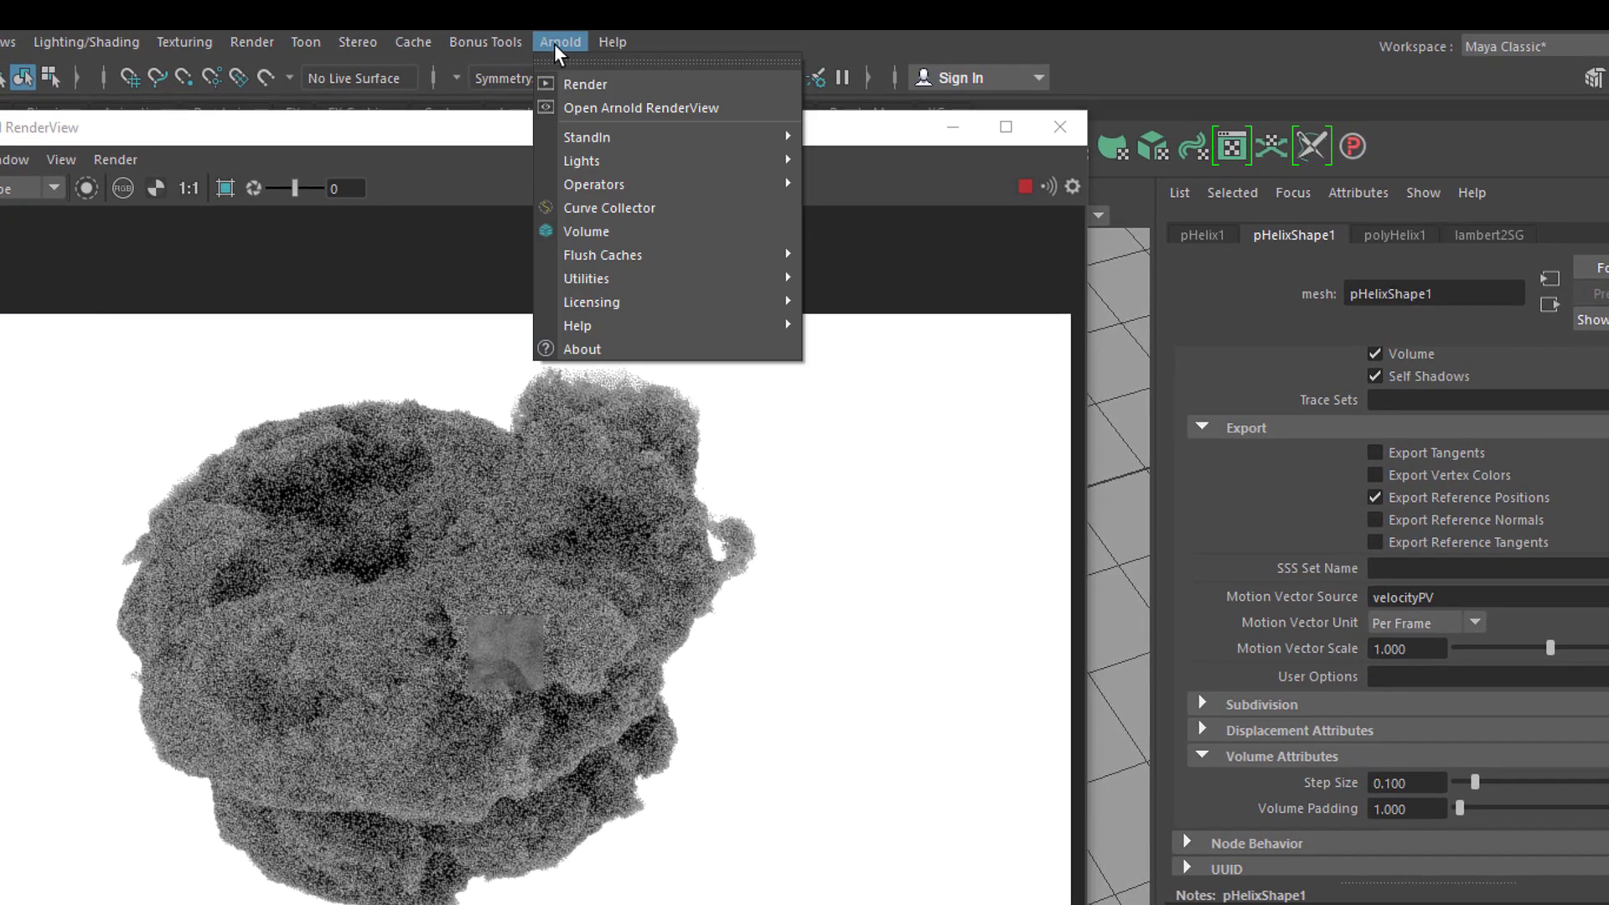